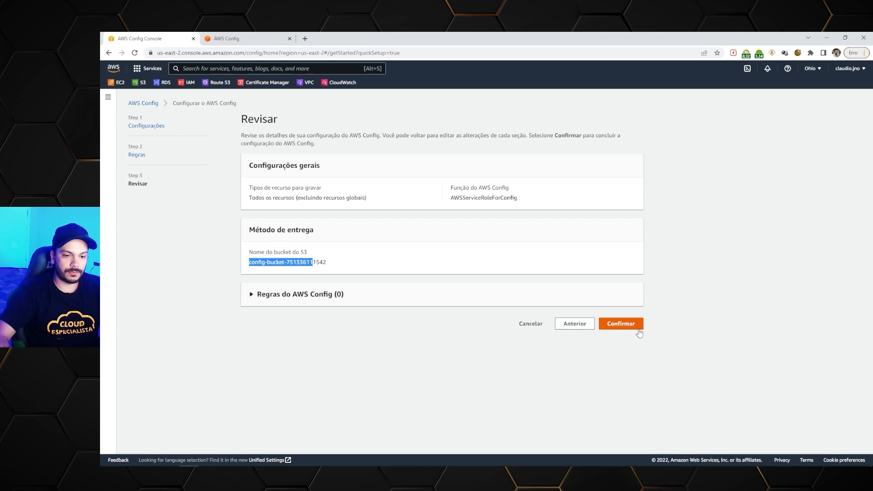
Confirm the reviewed AWS Config setup to finish enabling the service.
{"action": "left_click", "coordinate": [630, 325]}
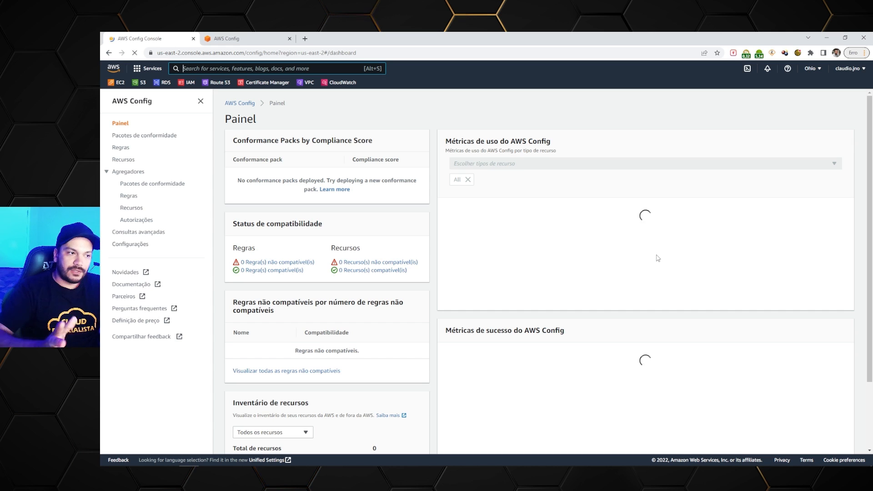
Examine the AWS Config dashboard's compliance status, usage and success metrics, and resource inventory.
{"action": "scroll", "coordinate": [293, 119], "scroll_direction": "down", "scroll_amount": 2}
{"action": "scroll", "coordinate": [294, 118], "scroll_direction": "up", "scroll_amount": 1}
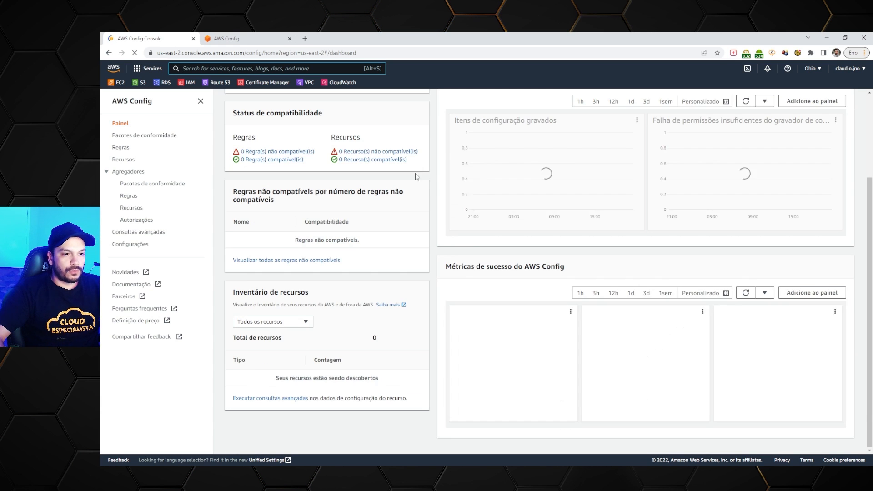
{"action": "scroll", "coordinate": [216, 136], "scroll_direction": "up", "scroll_amount": 1}
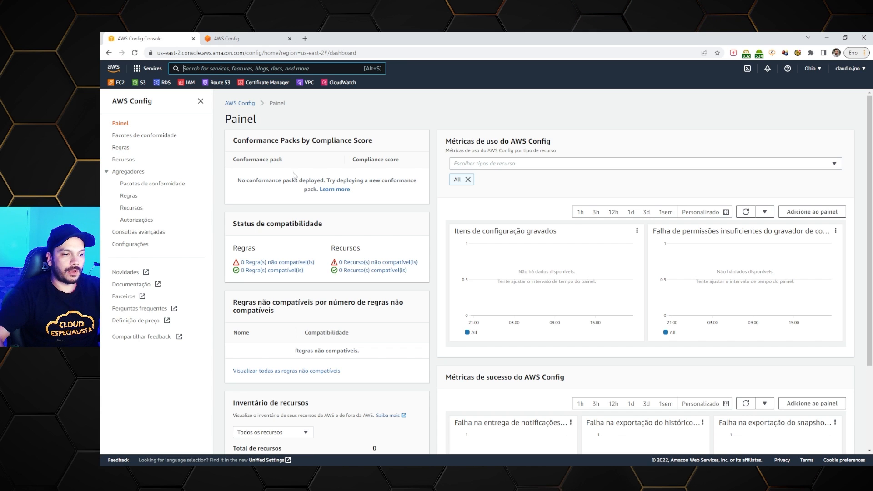
{"action": "double_click", "coordinate": [262, 251]}
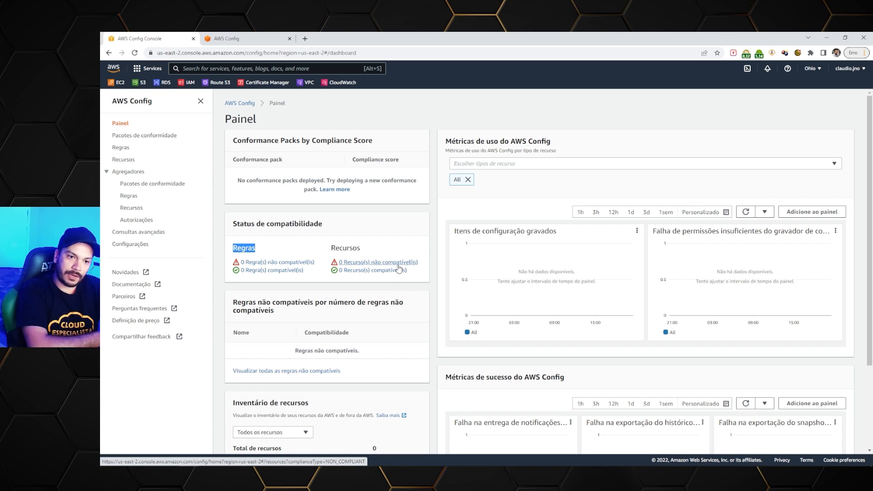
{"action": "left_click_drag", "start_coordinate": [551, 142], "coordinate": [526, 141]}
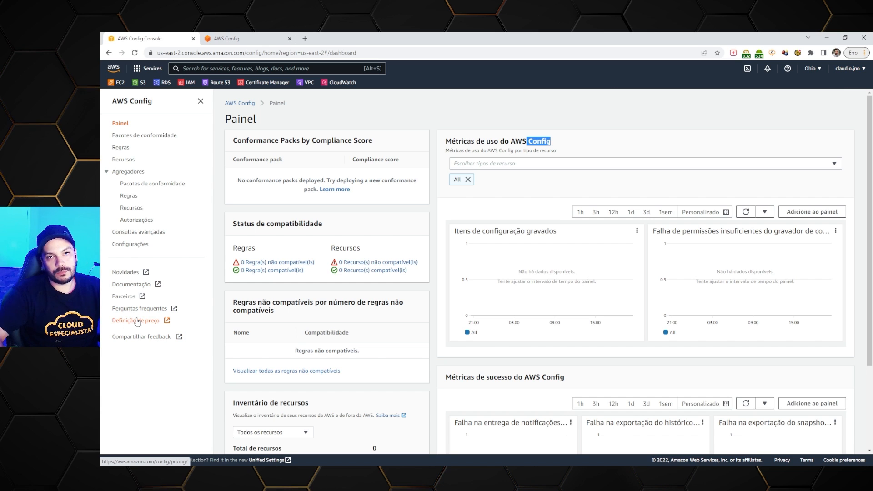
{"action": "scroll", "coordinate": [596, 299], "scroll_direction": "down", "scroll_amount": 3}
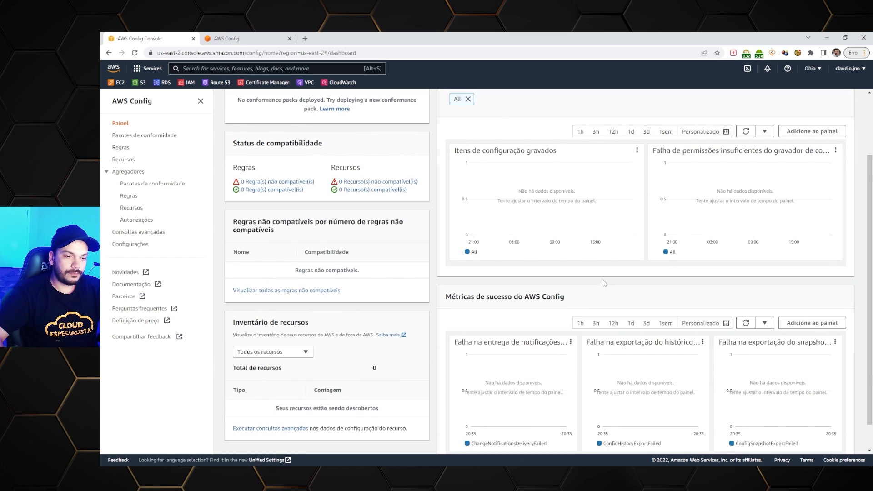
{"action": "left_click_drag", "start_coordinate": [236, 292], "coordinate": [329, 295]}
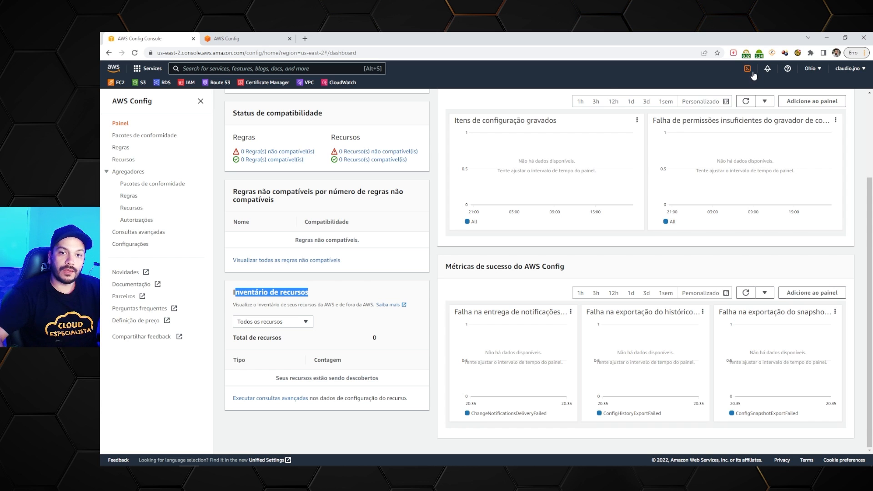
{"action": "left_click", "coordinate": [253, 292]}
{"action": "left_click_drag", "start_coordinate": [311, 295], "coordinate": [236, 292]}
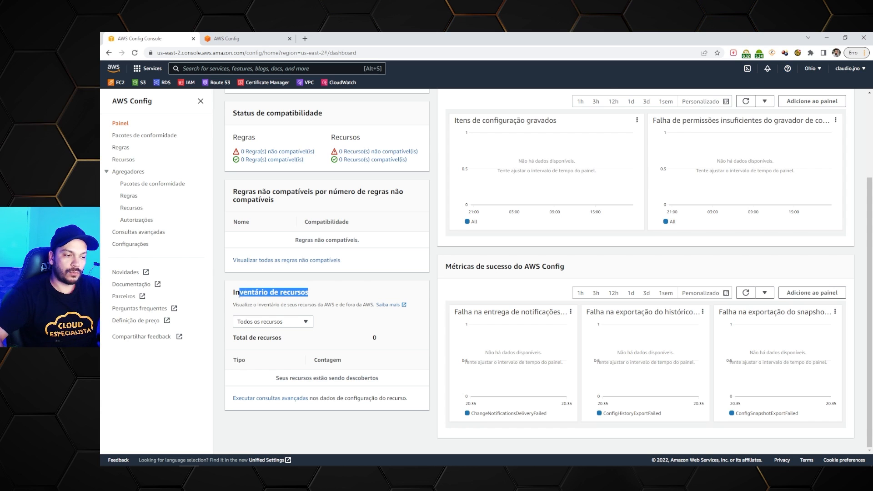
{"action": "left_click", "coordinate": [751, 106]}
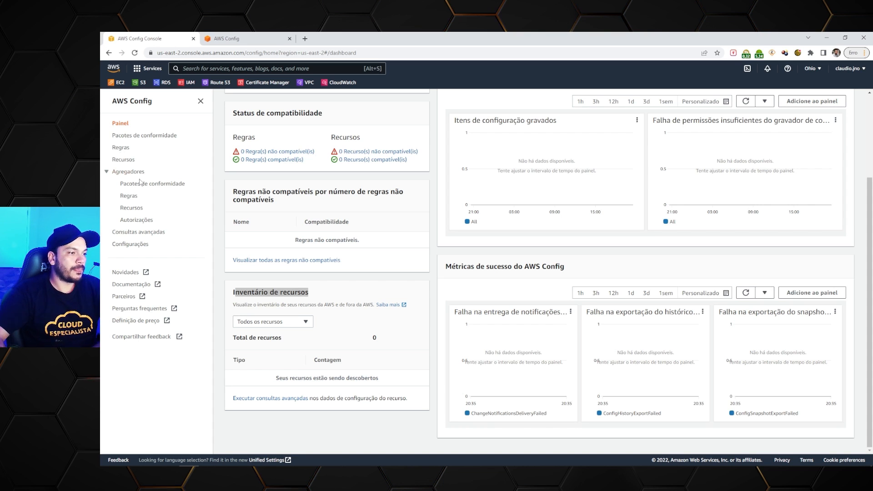
Start adding a new AWS Config rule and look over the available AWS managed rules.
{"action": "left_click", "coordinate": [121, 152]}
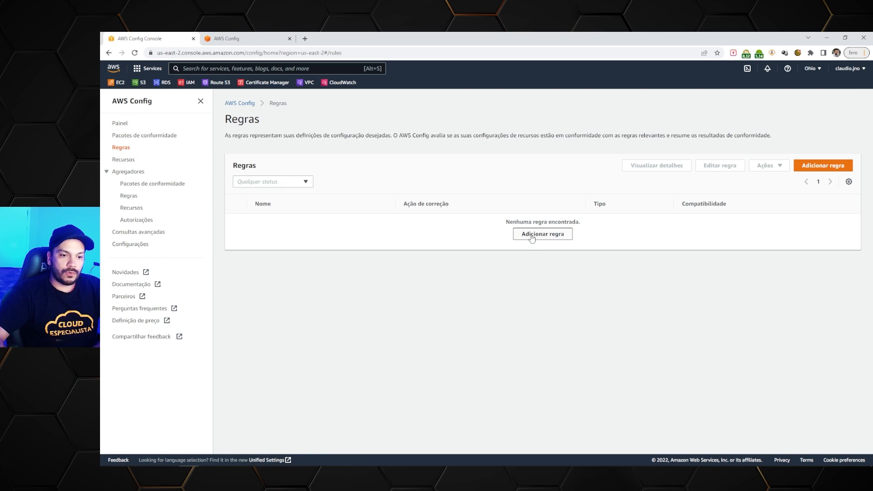
{"action": "left_click", "coordinate": [532, 235]}
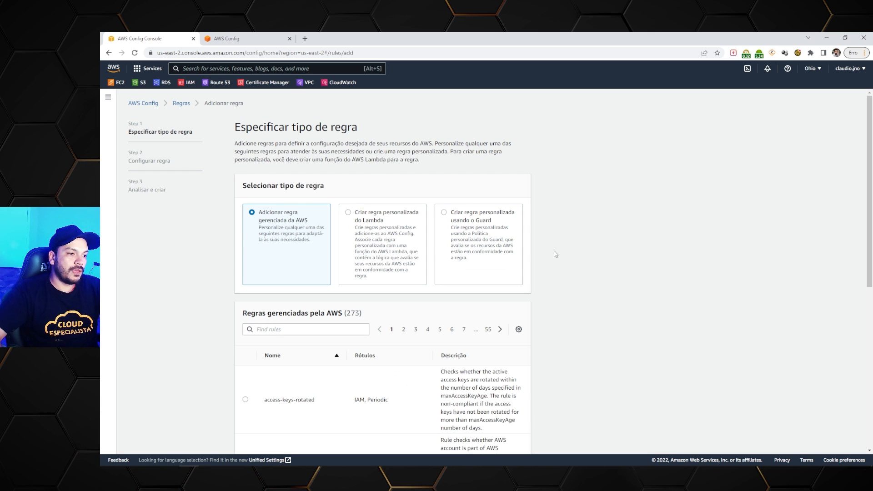
{"action": "left_click_drag", "start_coordinate": [271, 213], "coordinate": [313, 223]}
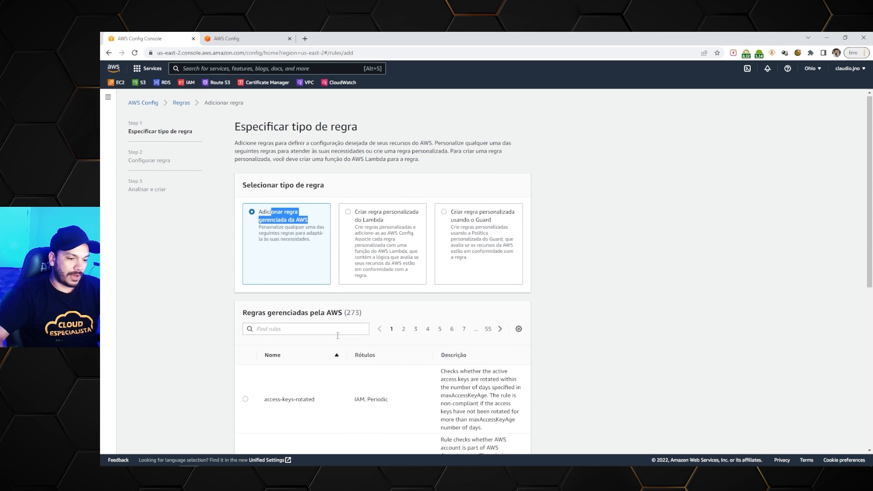
{"action": "scroll", "coordinate": [323, 325], "scroll_direction": "down", "scroll_amount": 2}
{"action": "scroll", "coordinate": [322, 325], "scroll_direction": "down", "scroll_amount": 3}
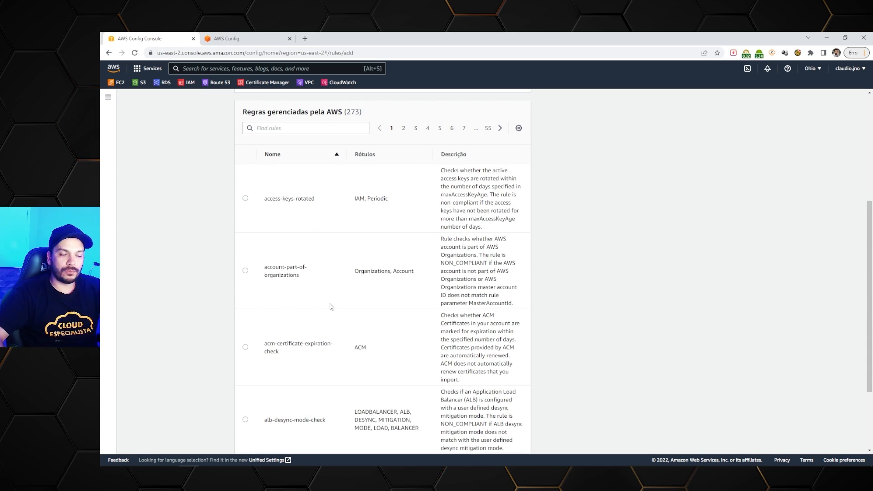
{"action": "scroll", "coordinate": [312, 274], "scroll_direction": "up", "scroll_amount": 3}
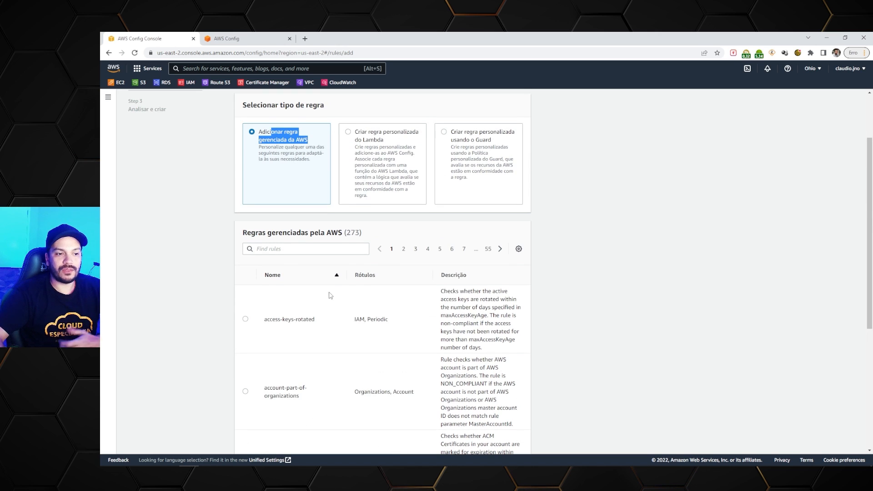
{"action": "scroll", "coordinate": [359, 317], "scroll_direction": "up", "scroll_amount": 1}
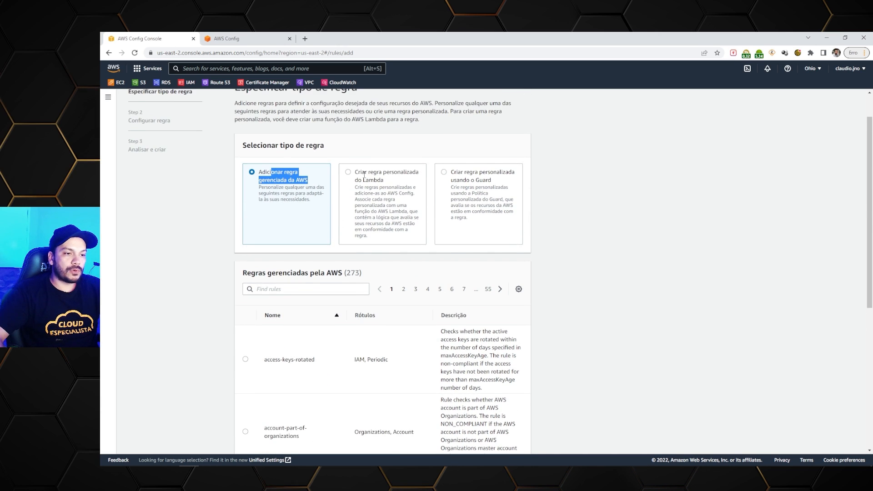
Try the custom Lambda and custom Guard rule types and return to the AWS managed rule type.
{"action": "left_click", "coordinate": [356, 197]}
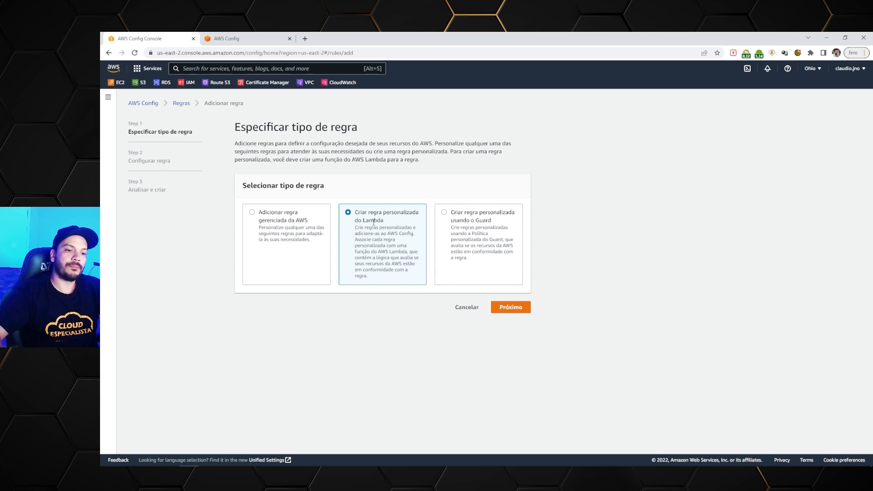
{"action": "left_click_drag", "start_coordinate": [478, 221], "coordinate": [495, 224]}
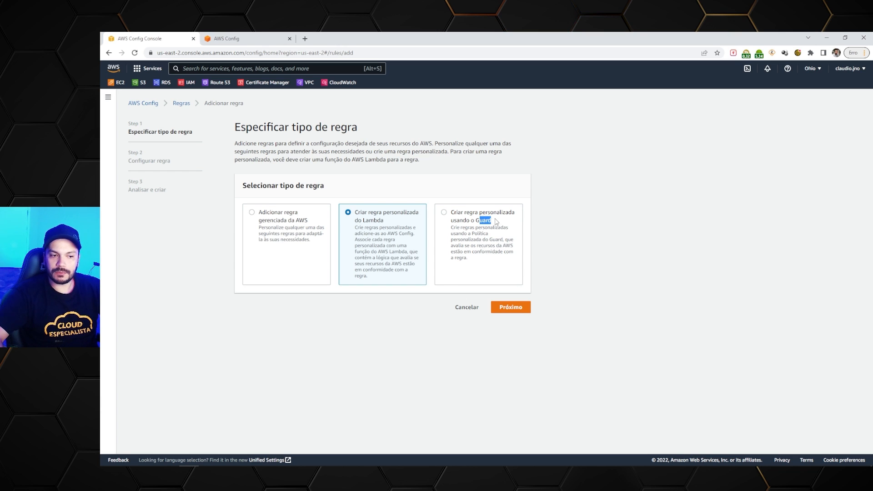
{"action": "left_click", "coordinate": [474, 221]}
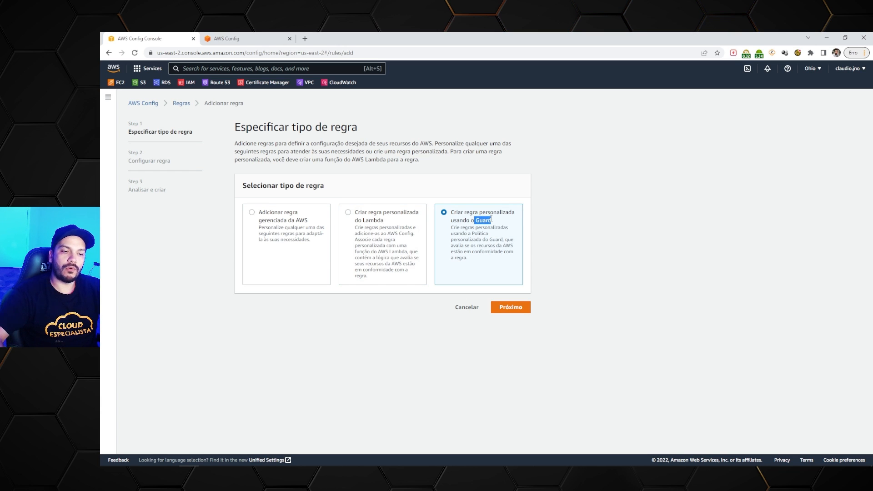
{"action": "left_click", "coordinate": [253, 213]}
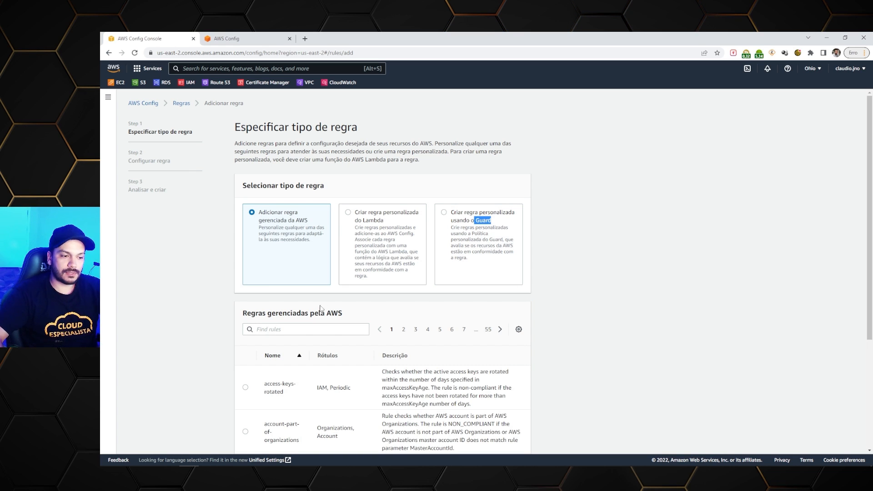
Search the AWS managed rules for "ports".
{"action": "scroll", "coordinate": [324, 304], "scroll_direction": "down", "scroll_amount": 4}
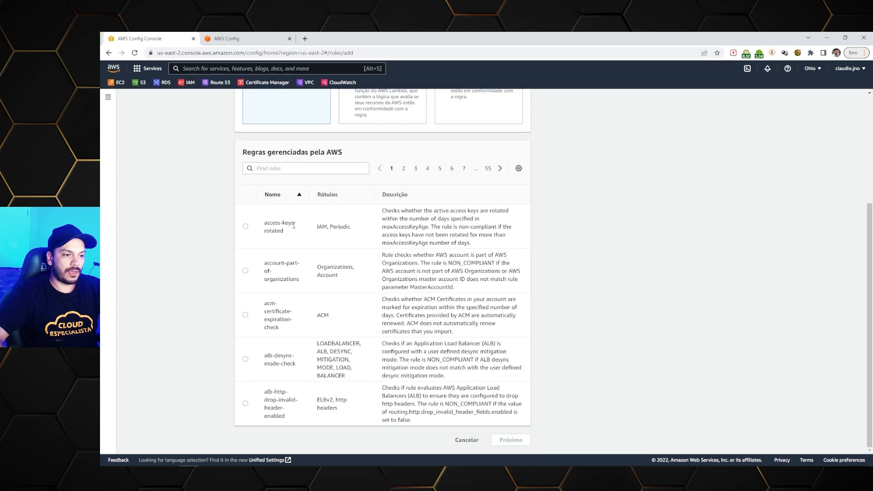
{"action": "triple_click", "coordinate": [271, 224]}
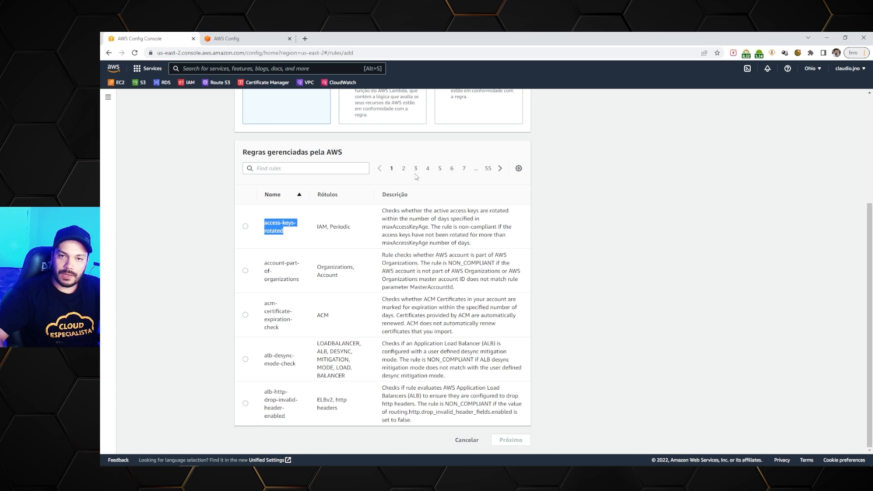
{"action": "left_click", "coordinate": [311, 168]}
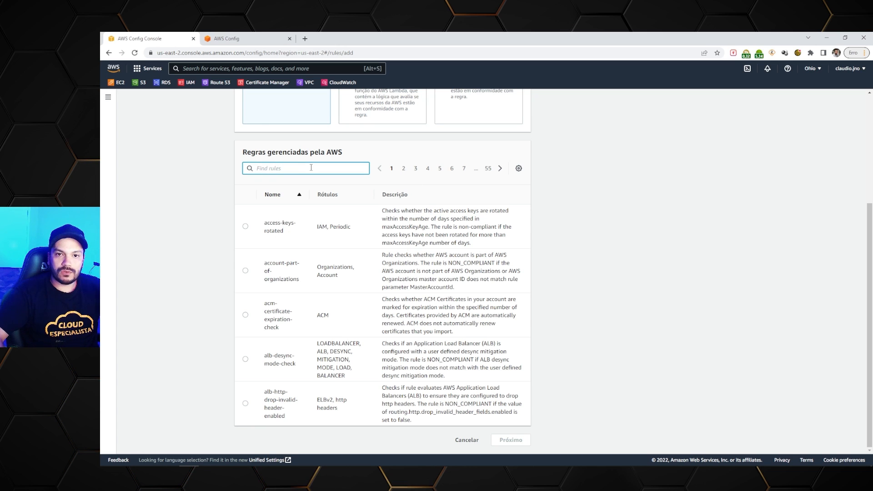
{"action": "type", "text": "ports"}
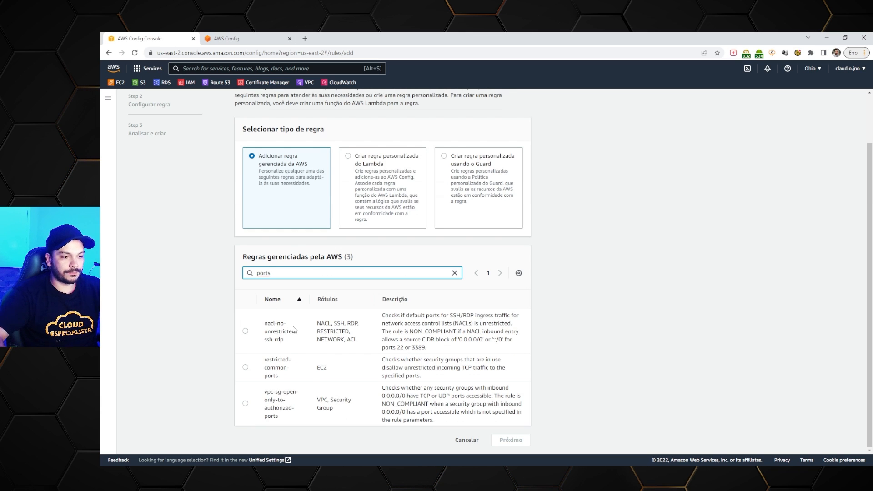
Read the names and descriptions of the restricted-common-ports, vpc-sg-open-only-to-authorized-ports and nacl-no-unrestricted-ssh-rdp rules.
{"action": "left_click", "coordinate": [295, 367]}
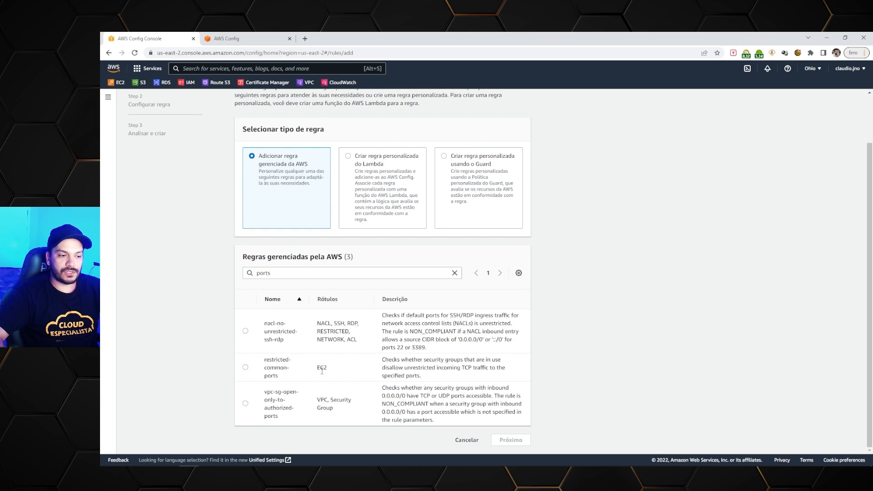
{"action": "left_click_drag", "start_coordinate": [285, 379], "coordinate": [262, 362]}
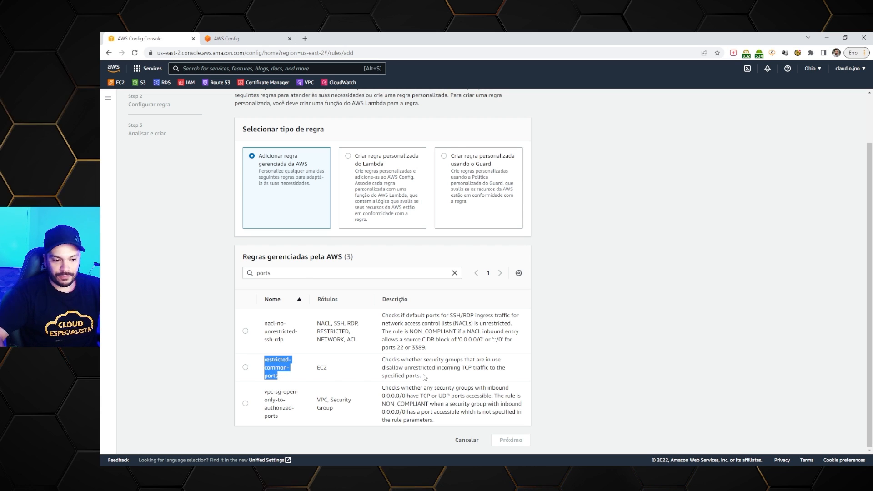
{"action": "left_click_drag", "start_coordinate": [422, 376], "coordinate": [384, 363]}
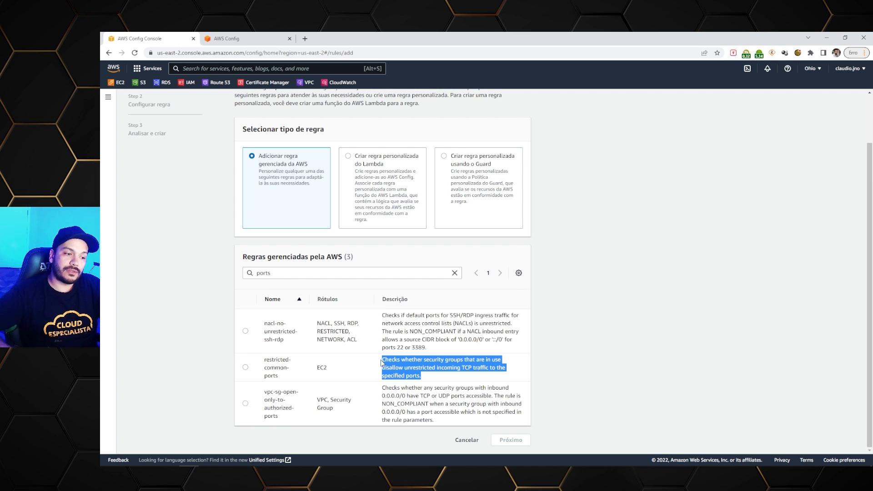
{"action": "left_click_drag", "start_coordinate": [264, 321], "coordinate": [284, 341]}
{"action": "left_click_drag", "start_coordinate": [298, 412], "coordinate": [267, 391]}
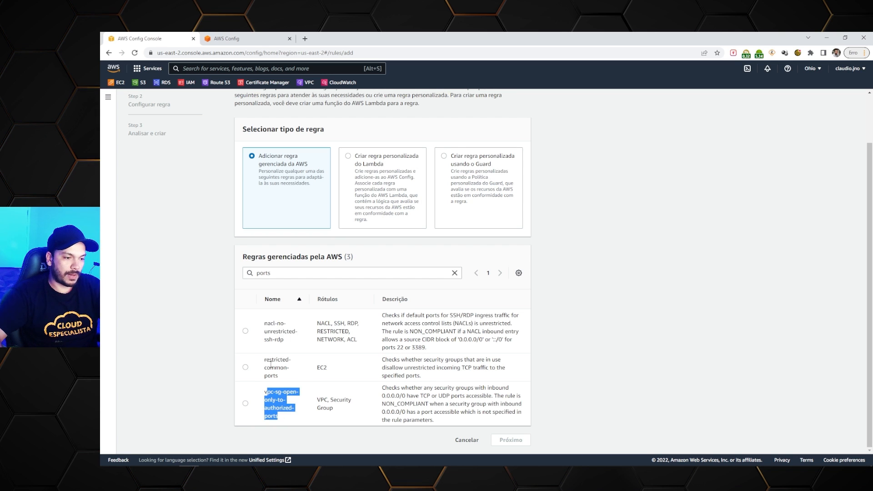
{"action": "left_click_drag", "start_coordinate": [264, 320], "coordinate": [296, 342]}
{"action": "left_click", "coordinate": [269, 342]}
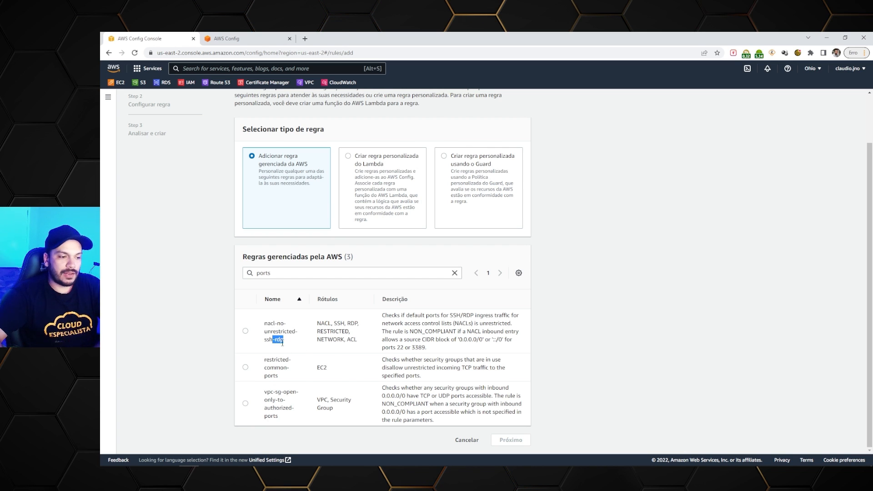
{"action": "mouse_move", "coordinate": [412, 348]}
{"action": "left_mouse_down"}
{"action": "mouse_move", "coordinate": [396, 347]}
{"action": "mouse_move", "coordinate": [422, 347]}
{"action": "left_mouse_up"}
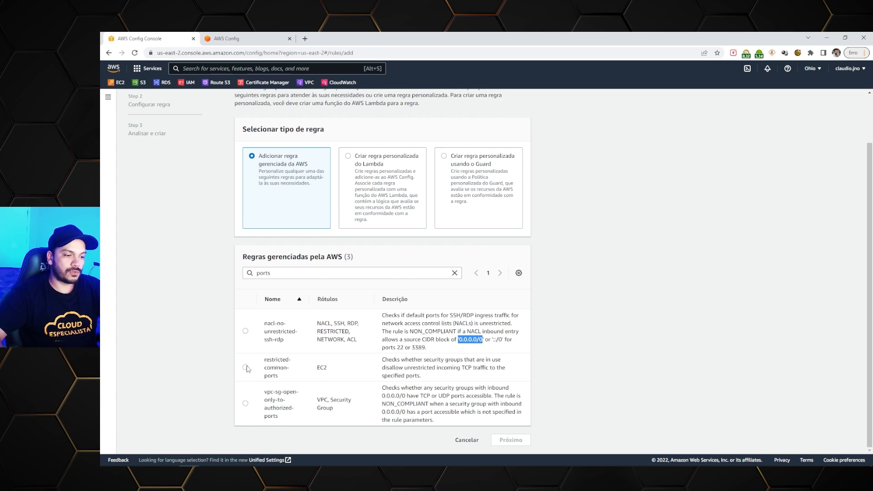
Choose the restricted-common-ports managed rule and proceed to its configuration.
{"action": "left_click", "coordinate": [280, 370]}
{"action": "left_click_drag", "start_coordinate": [265, 357], "coordinate": [325, 369]}
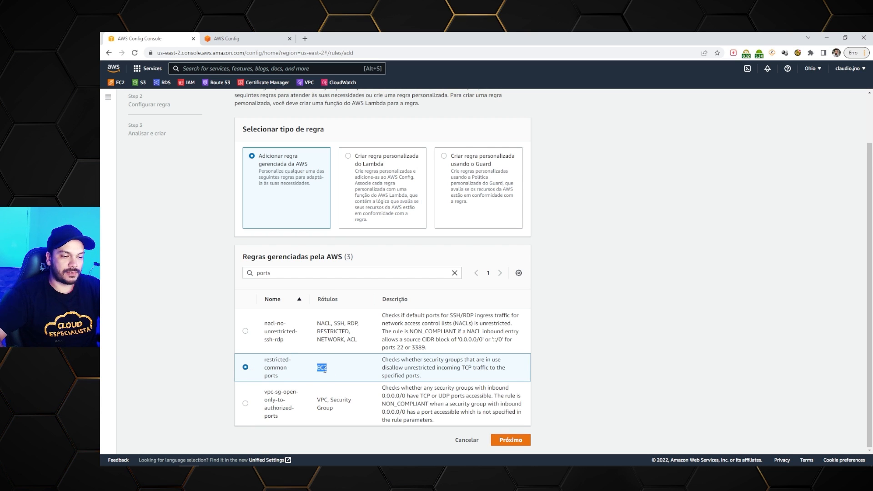
{"action": "left_click", "coordinate": [522, 440]}
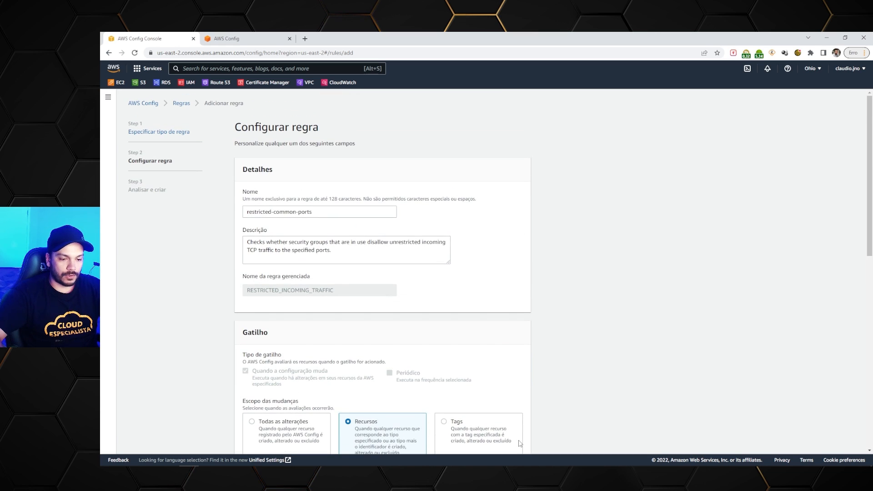
Review the rule's name, description and trigger settings, including the resource-based scope of changes.
{"action": "left_click_drag", "start_coordinate": [326, 213], "coordinate": [215, 217]}
{"action": "left_click_drag", "start_coordinate": [342, 252], "coordinate": [245, 240]}
{"action": "scroll", "coordinate": [335, 367], "scroll_direction": "down", "scroll_amount": 2}
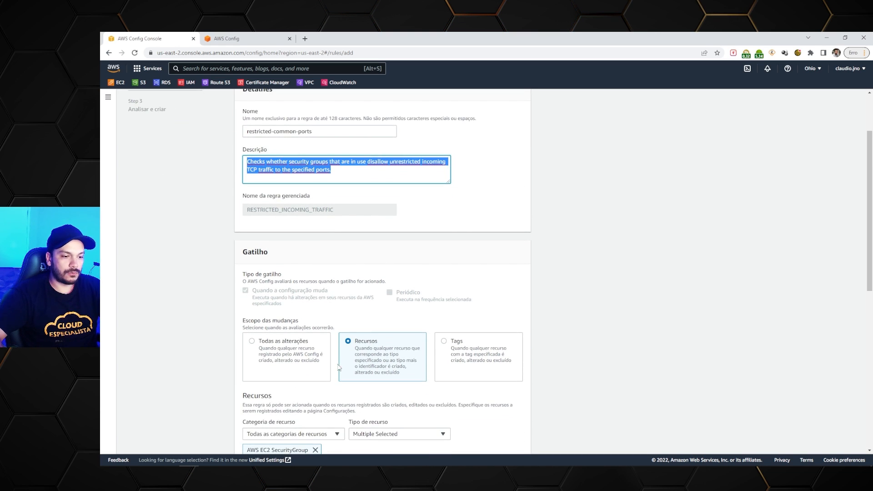
{"action": "scroll", "coordinate": [259, 289], "scroll_direction": "down", "scroll_amount": 1}
{"action": "left_click_drag", "start_coordinate": [240, 283], "coordinate": [294, 283]}
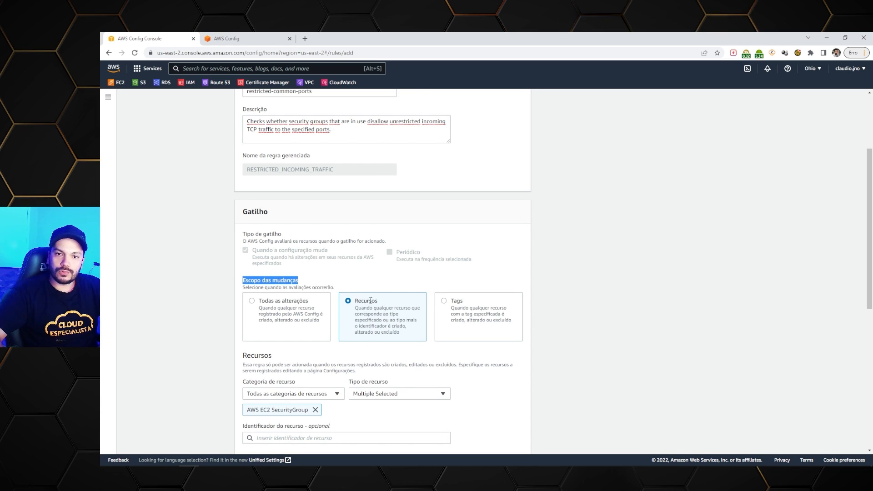
{"action": "left_click_drag", "start_coordinate": [374, 309], "coordinate": [402, 318]}
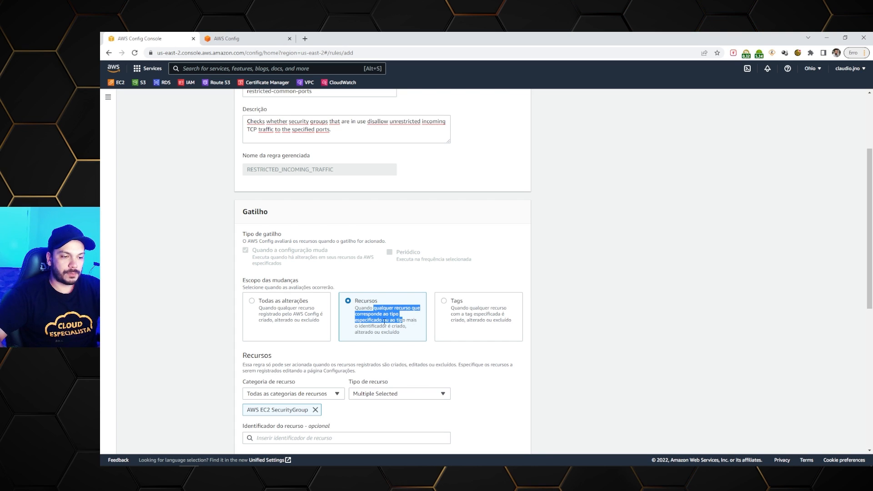
{"action": "left_click", "coordinate": [409, 327]}
{"action": "left_click_drag", "start_coordinate": [406, 320], "coordinate": [355, 307]}
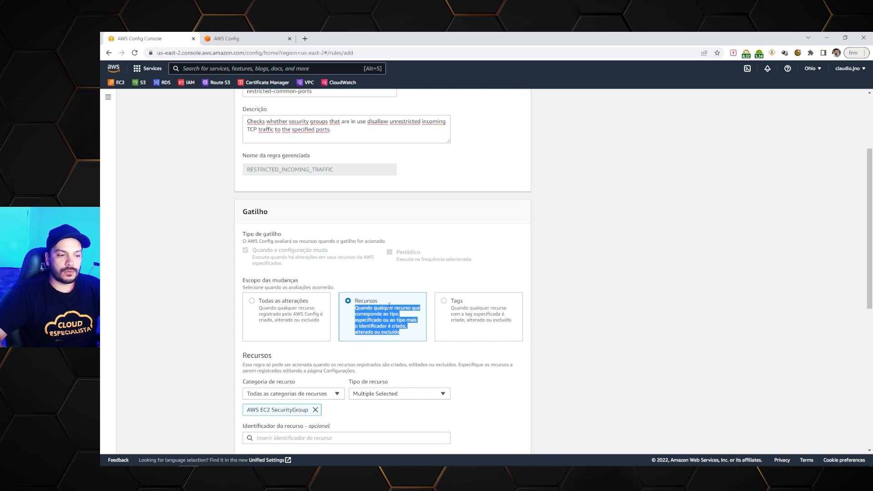
Review the rule's trigger, its EC2 SecurityGroup resource scope, its name and the default blocked port parameters.
{"action": "scroll", "coordinate": [381, 275], "scroll_direction": "down", "scroll_amount": 1}
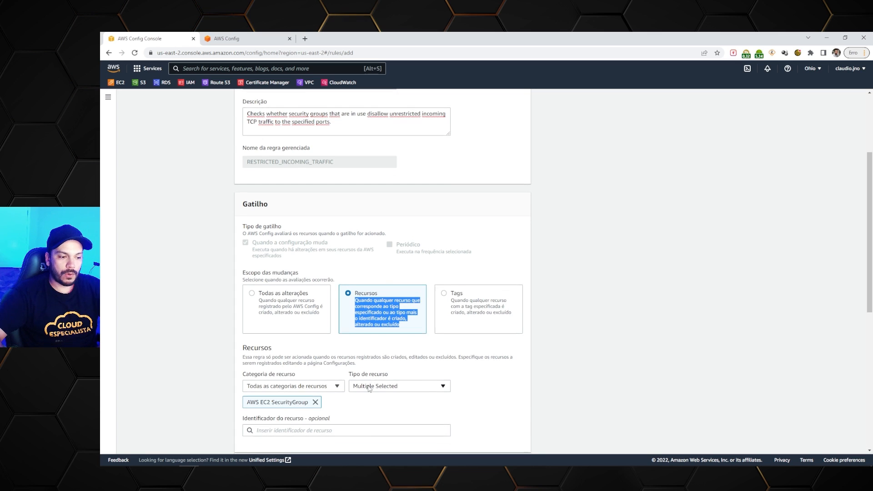
{"action": "left_click_drag", "start_coordinate": [273, 370], "coordinate": [309, 370]}
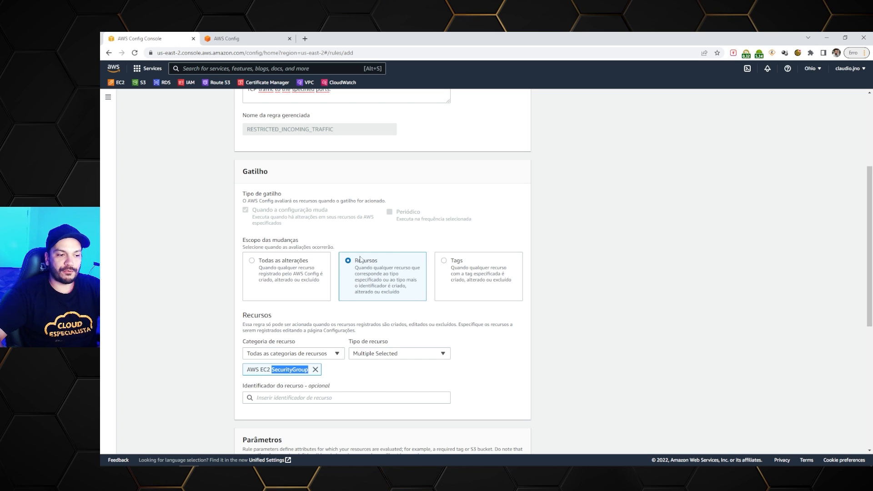
{"action": "double_click", "coordinate": [266, 171]}
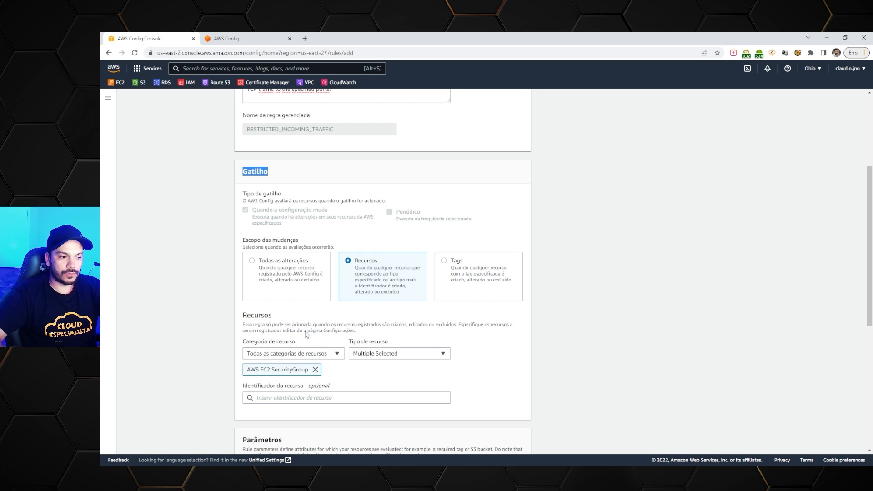
{"action": "scroll", "coordinate": [317, 362], "scroll_direction": "down", "scroll_amount": 3}
{"action": "scroll", "coordinate": [305, 325], "scroll_direction": "down", "scroll_amount": 2}
{"action": "scroll", "coordinate": [504, 298], "scroll_direction": "up", "scroll_amount": 3}
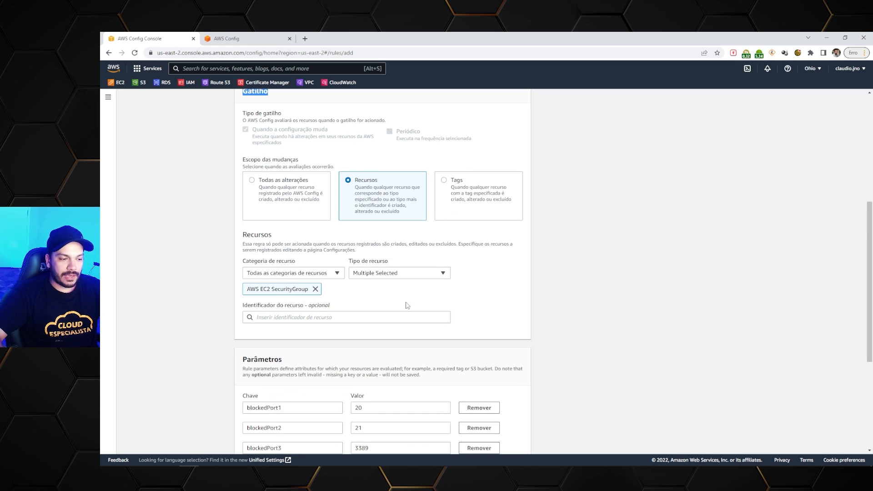
{"action": "scroll", "coordinate": [319, 304], "scroll_direction": "down", "scroll_amount": 2}
{"action": "scroll", "coordinate": [517, 256], "scroll_direction": "down", "scroll_amount": 1}
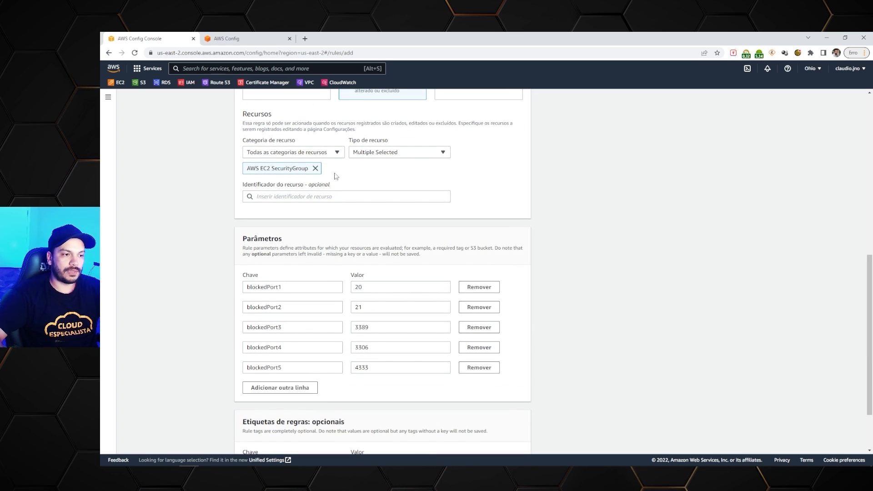
{"action": "scroll", "coordinate": [389, 229], "scroll_direction": "up", "scroll_amount": 4}
{"action": "scroll", "coordinate": [389, 229], "scroll_direction": "up", "scroll_amount": 6}
{"action": "triple_click", "coordinate": [228, 210]}
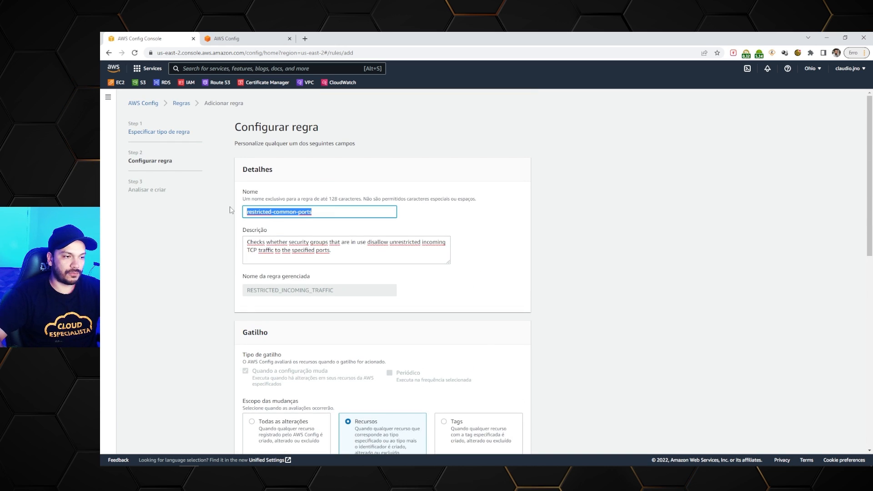
{"action": "scroll", "coordinate": [307, 306], "scroll_direction": "down", "scroll_amount": 6}
{"action": "scroll", "coordinate": [307, 305], "scroll_direction": "down", "scroll_amount": 3}
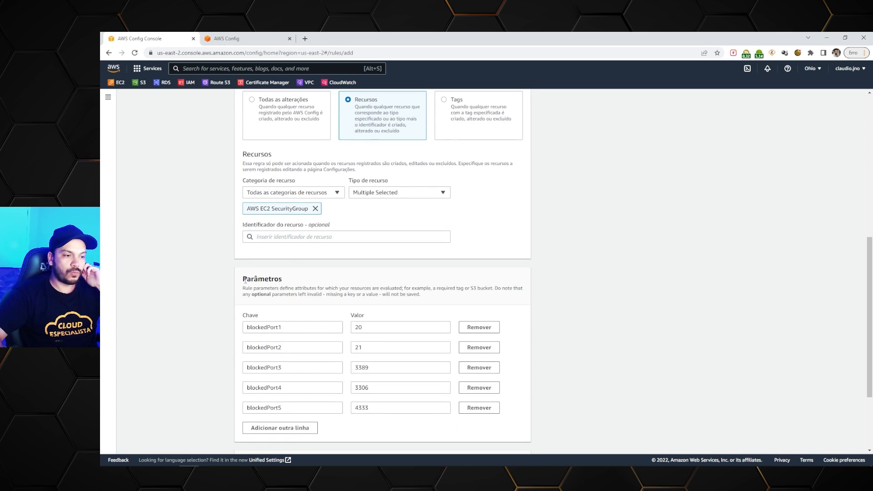
Remove the blockedPort1, blockedPort2, blockedPort4 and blockedPort5 parameters from the rule.
{"action": "double_click", "coordinate": [356, 328]}
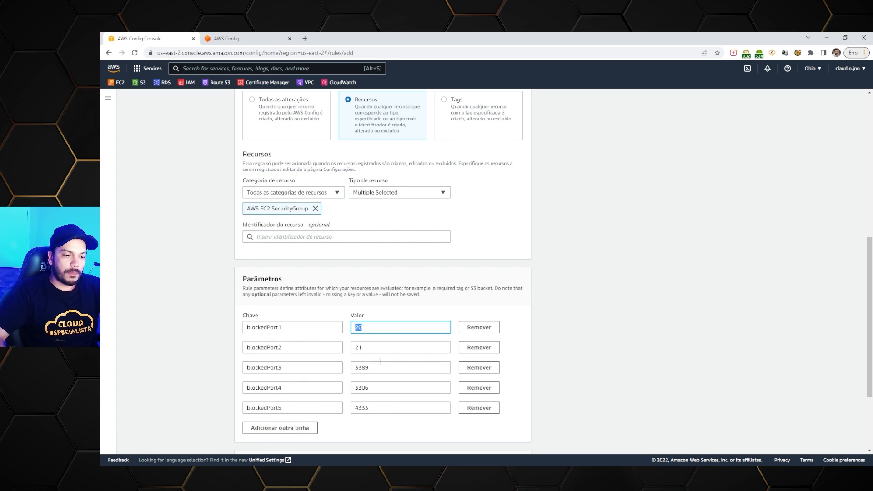
{"action": "left_click", "coordinate": [477, 329]}
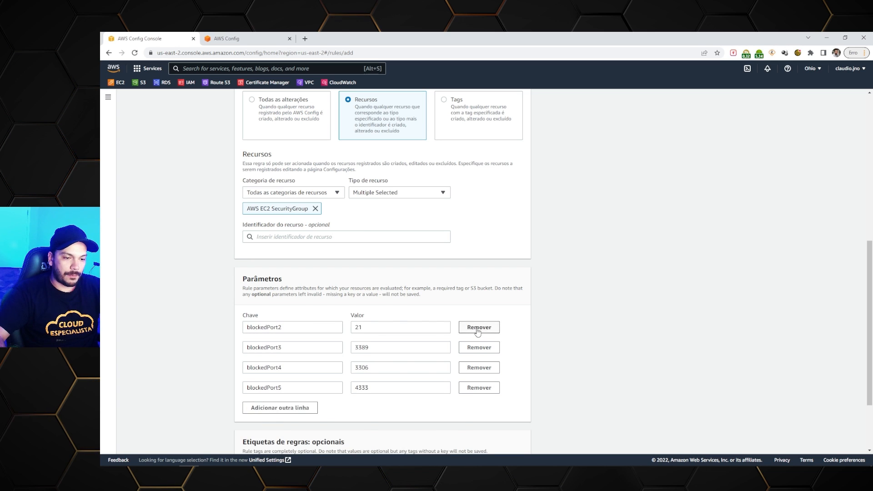
{"action": "left_click", "coordinate": [477, 330]}
{"action": "double_click", "coordinate": [386, 328]}
{"action": "left_click", "coordinate": [479, 348]}
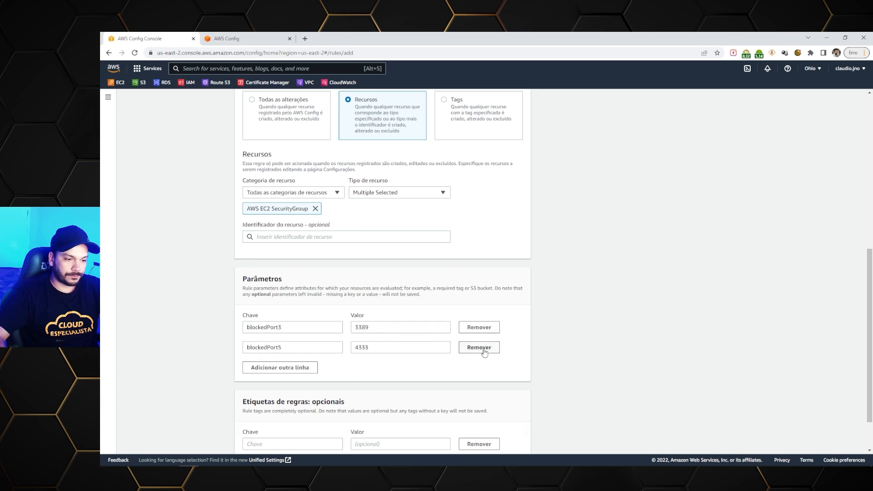
{"action": "left_click", "coordinate": [480, 347]}
Add a parameter row with the key blockedPort4 and the value 22 below blockedPort3.
{"action": "left_click", "coordinate": [273, 346]}
{"action": "double_click", "coordinate": [270, 327]}
{"action": "key", "text": "ctrl+c"}
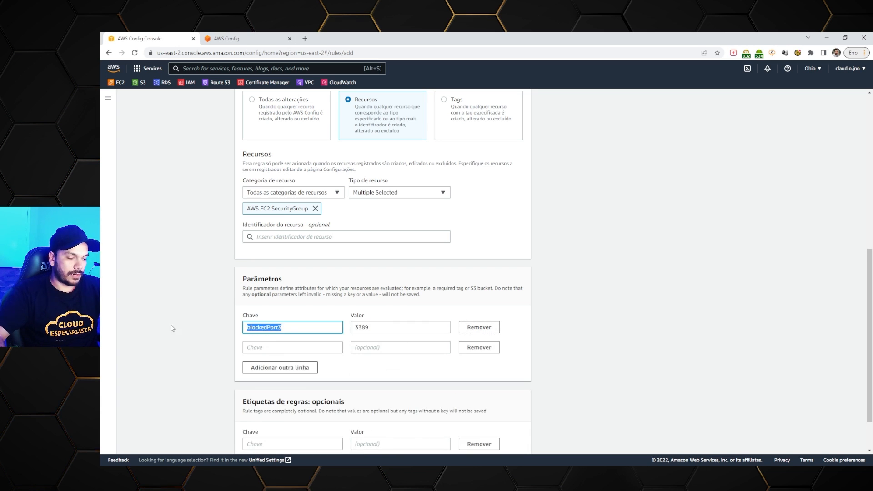
{"action": "left_click", "coordinate": [257, 348]}
{"action": "key", "text": "ctrl+v"}
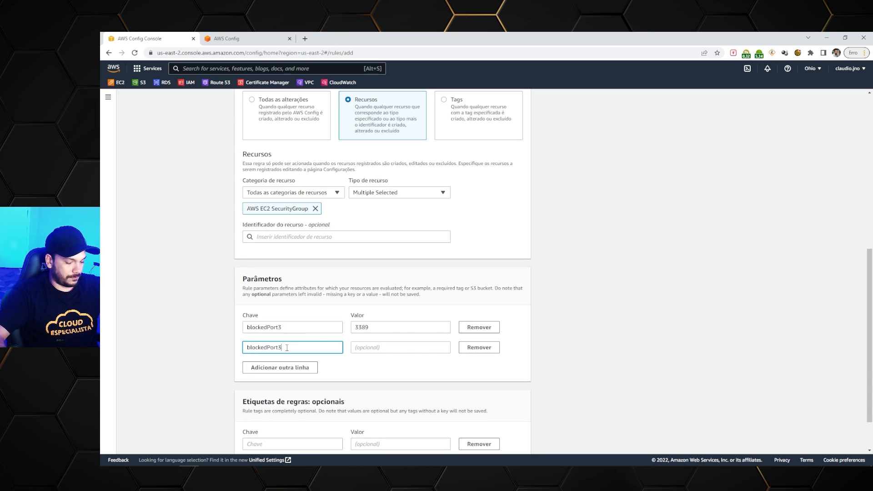
{"action": "left_click", "coordinate": [401, 348]}
{"action": "type", "text": "22"}
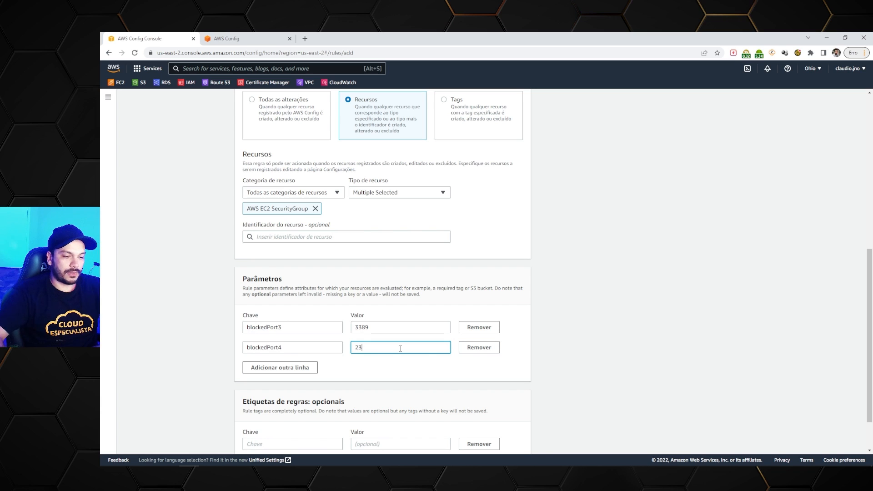
{"action": "left_click", "coordinate": [605, 346]}
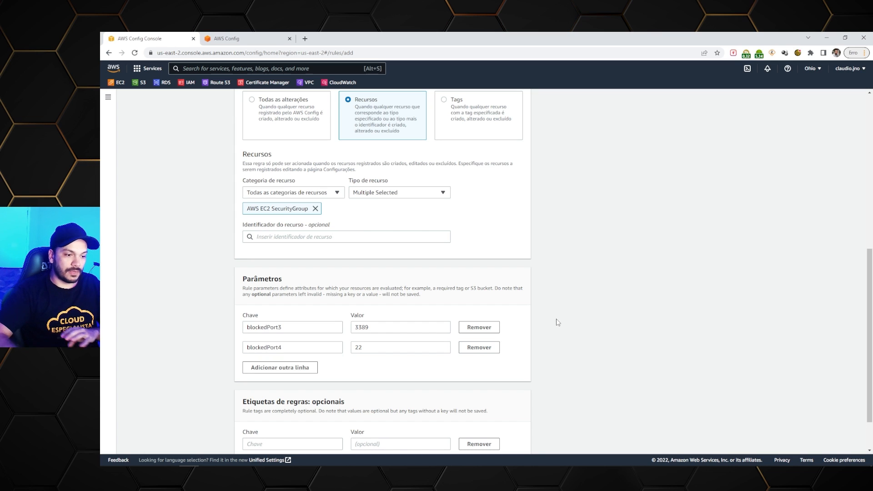
{"action": "double_click", "coordinate": [374, 330]}
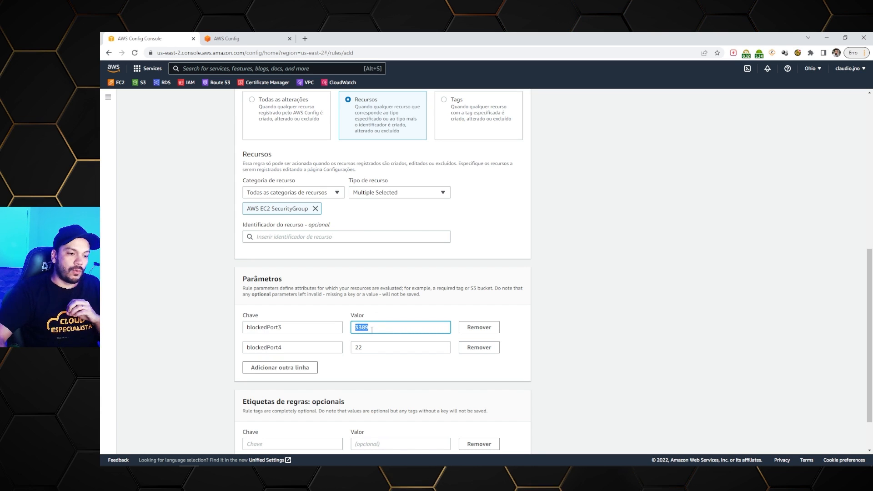
{"action": "double_click", "coordinate": [376, 347]}
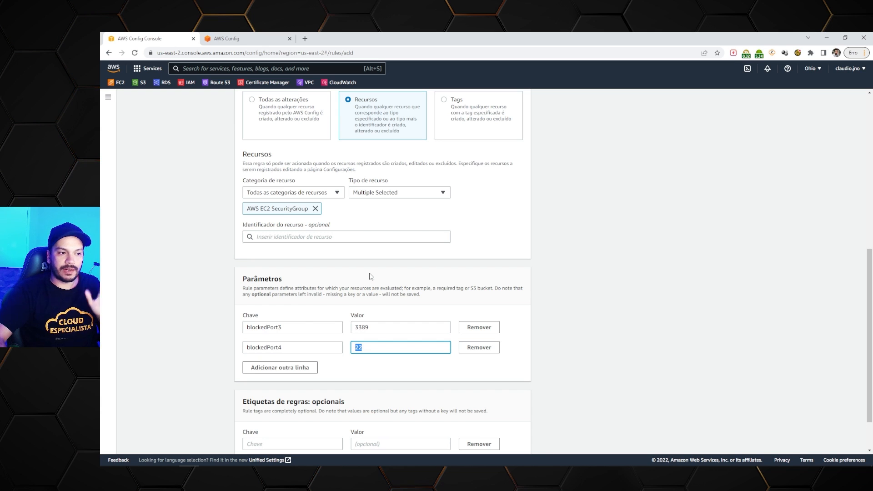
Check the parameters on the rule's review page and go back to the rule configuration.
{"action": "scroll", "coordinate": [370, 276], "scroll_direction": "down", "scroll_amount": 2}
{"action": "left_click", "coordinate": [504, 442]}
{"action": "scroll", "coordinate": [332, 308], "scroll_direction": "down", "scroll_amount": 2}
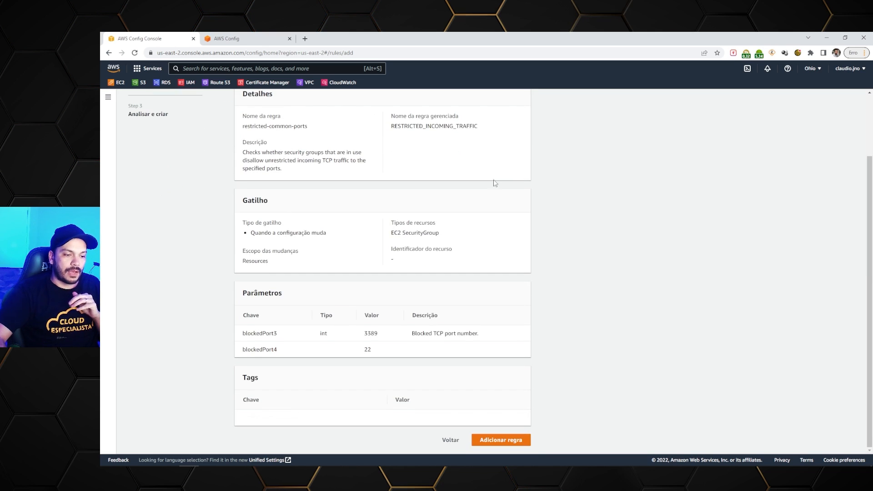
{"action": "left_click", "coordinate": [451, 440]}
{"action": "scroll", "coordinate": [305, 305], "scroll_direction": "down", "scroll_amount": 8}
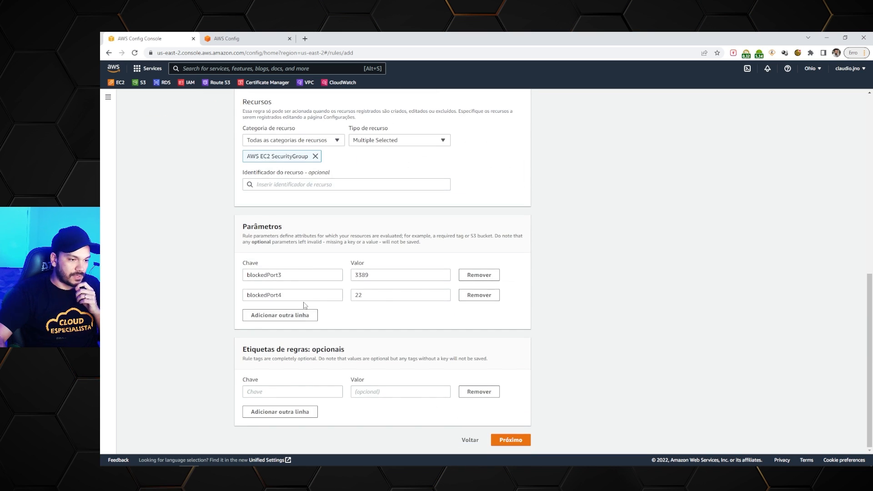
Return to the rule type selection and choose restricted-common-ports again by searching the managed rules for "ports".
{"action": "left_click", "coordinate": [470, 440]}
{"action": "scroll", "coordinate": [275, 168], "scroll_direction": "down", "scroll_amount": 3}
{"action": "left_click", "coordinate": [275, 168]}
{"action": "type", "text": "ports"}
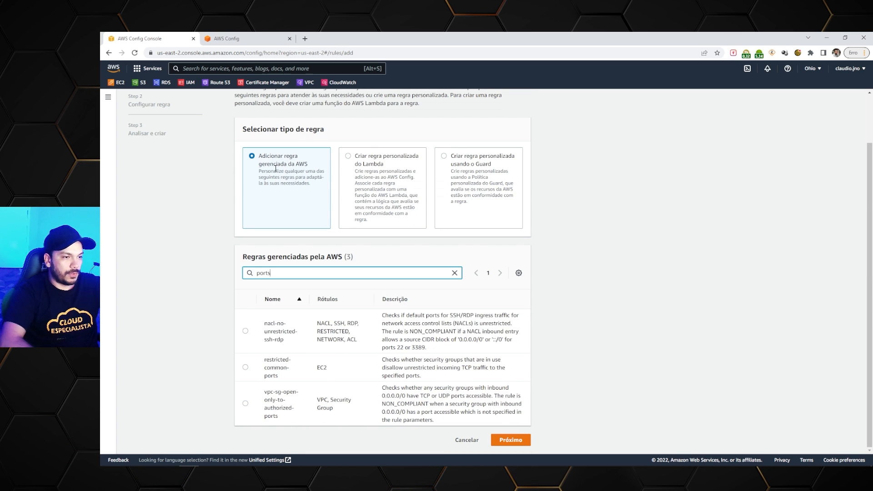
{"action": "left_click", "coordinate": [245, 367]}
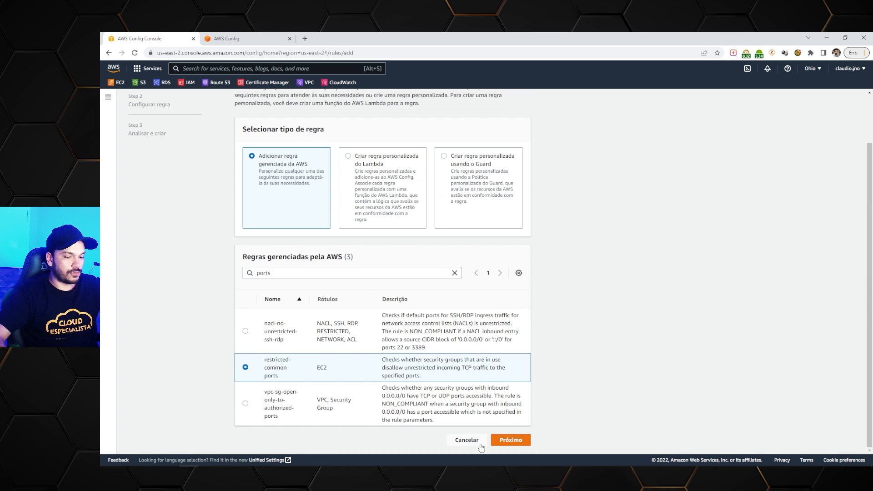
{"action": "left_click", "coordinate": [507, 440]}
Set blockedPort2 to 22 and remove the blockedPort1, blockedPort4 and blockedPort5 parameters.
{"action": "scroll", "coordinate": [481, 388], "scroll_direction": "down", "scroll_amount": 8}
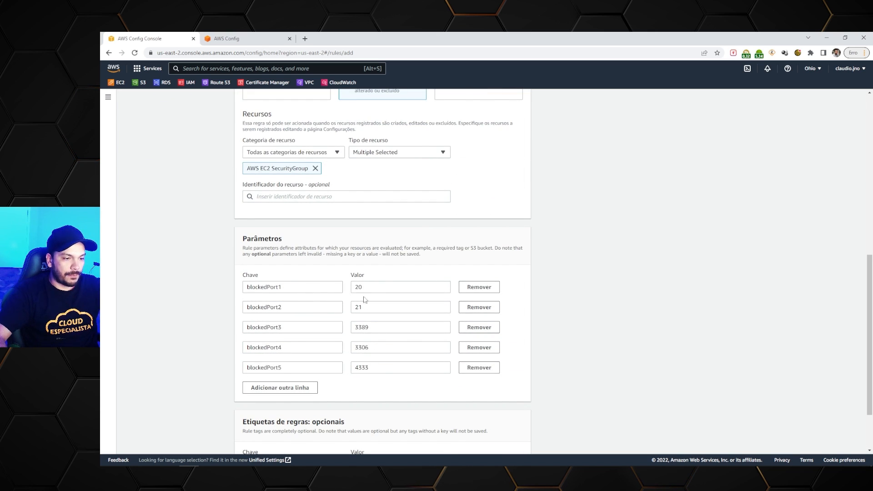
{"action": "left_click_drag", "start_coordinate": [374, 308], "coordinate": [328, 307]}
{"action": "type", "text": "22"}
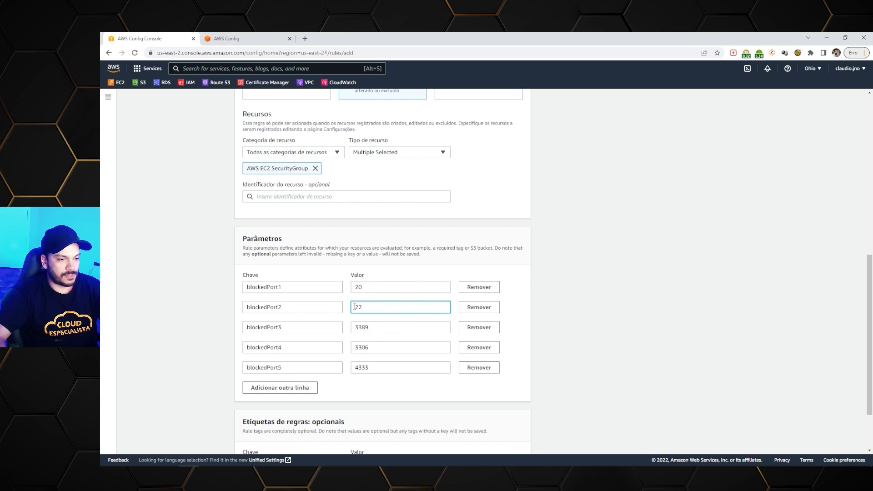
{"action": "left_click", "coordinate": [479, 287]}
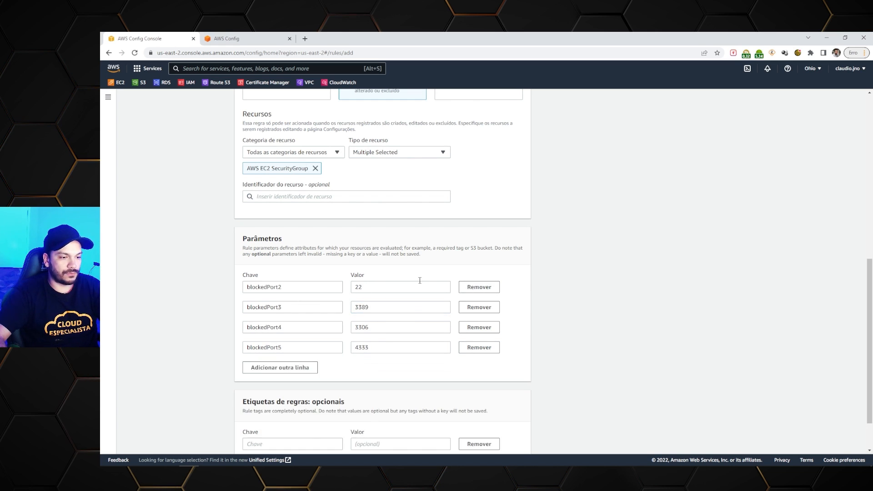
{"action": "left_click", "coordinate": [479, 327]}
{"action": "left_click", "coordinate": [479, 326]}
{"action": "scroll", "coordinate": [364, 389], "scroll_direction": "down", "scroll_amount": 1}
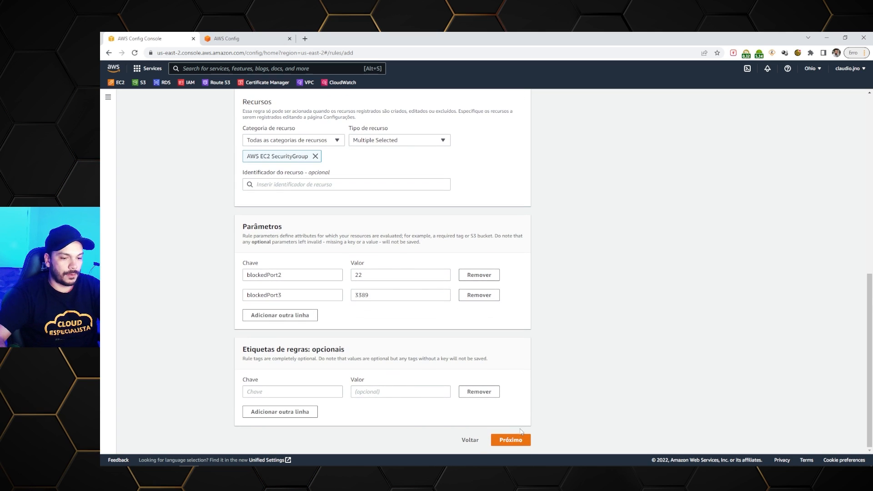
Review the rule's details, trigger and parameter types, and add the rule to the account.
{"action": "left_click", "coordinate": [514, 439]}
{"action": "left_click_drag", "start_coordinate": [319, 409], "coordinate": [325, 410]}
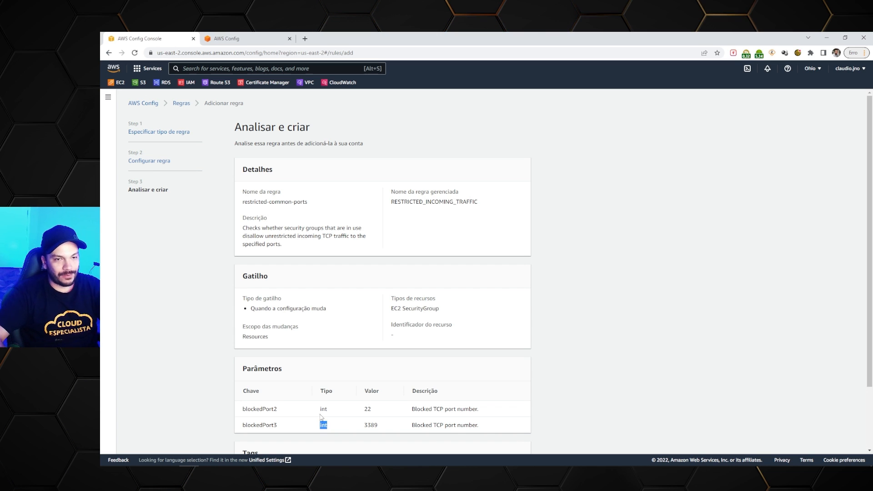
{"action": "scroll", "coordinate": [320, 416], "scroll_direction": "down", "scroll_amount": 1}
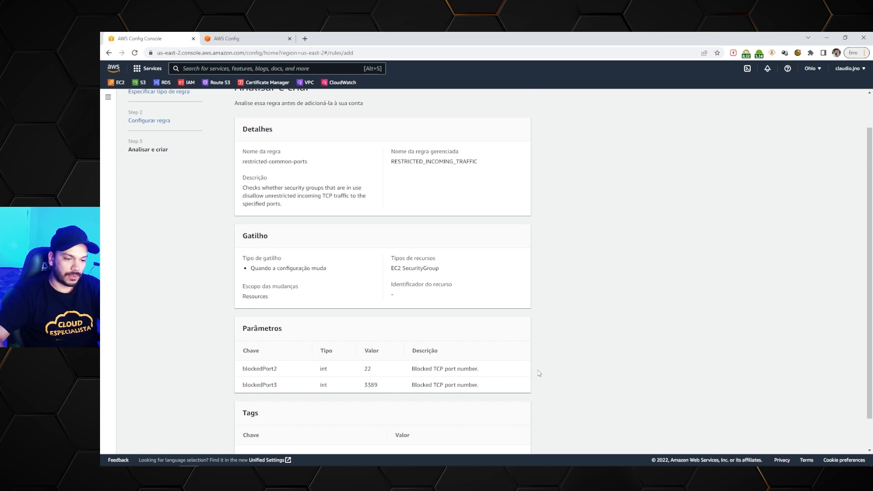
{"action": "scroll", "coordinate": [542, 372], "scroll_direction": "down", "scroll_amount": 1}
{"action": "left_click", "coordinate": [509, 438]}
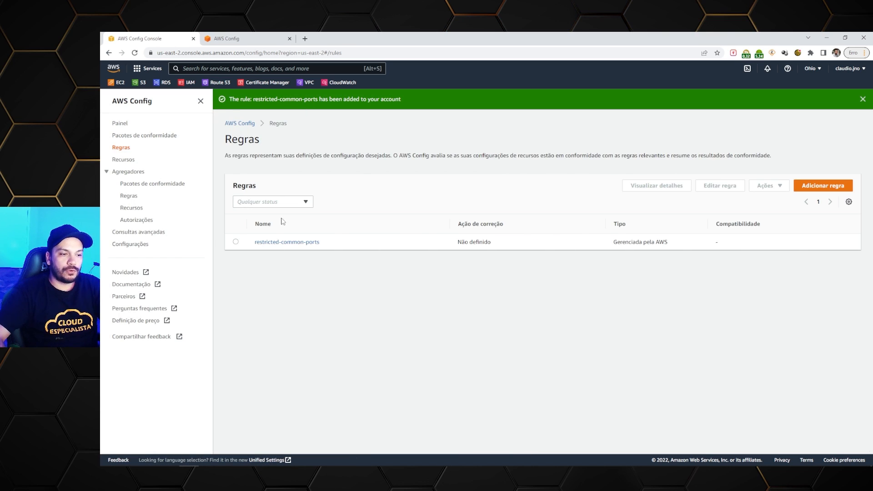
Check the name, type and remediation action of the new rule in the rules list.
{"action": "left_click_drag", "start_coordinate": [334, 246], "coordinate": [253, 242]}
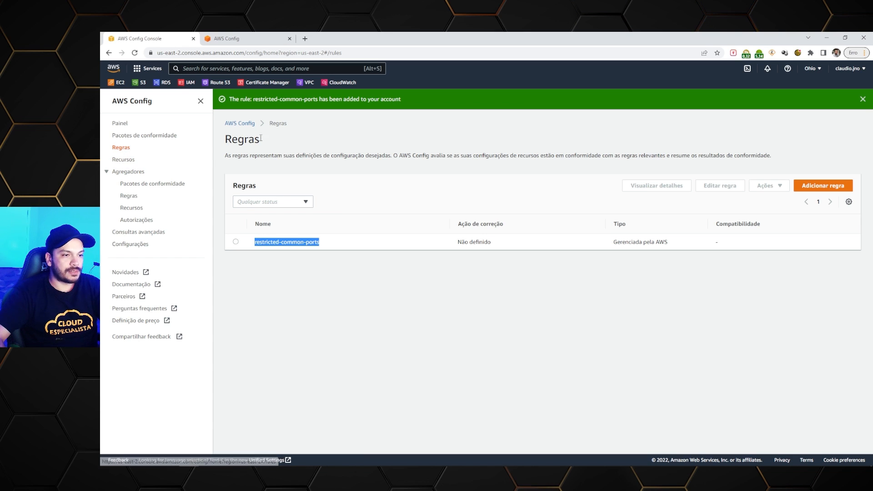
{"action": "left_click_drag", "start_coordinate": [614, 245], "coordinate": [663, 244]}
{"action": "left_click_drag", "start_coordinate": [458, 224], "coordinate": [454, 244]}
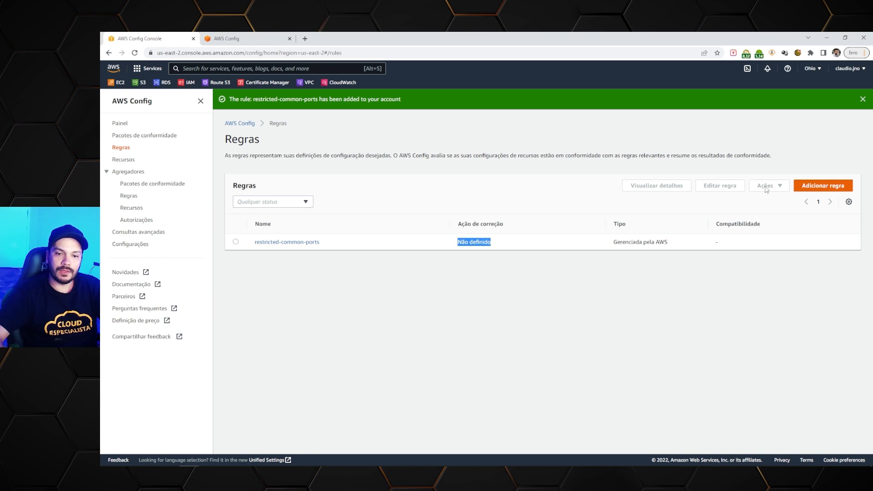
Re-evaluate the restricted-common-ports rule from the rules list.
{"action": "left_click", "coordinate": [236, 242]}
{"action": "left_click", "coordinate": [768, 186]}
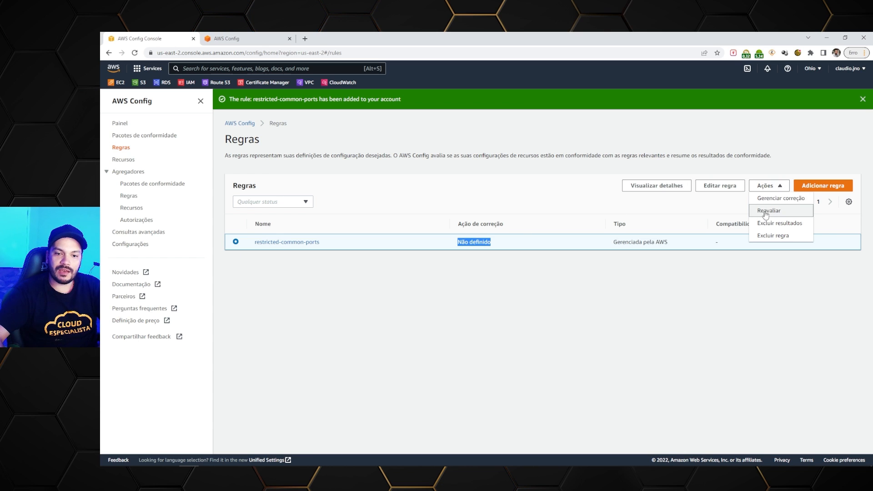
{"action": "left_click", "coordinate": [766, 213]}
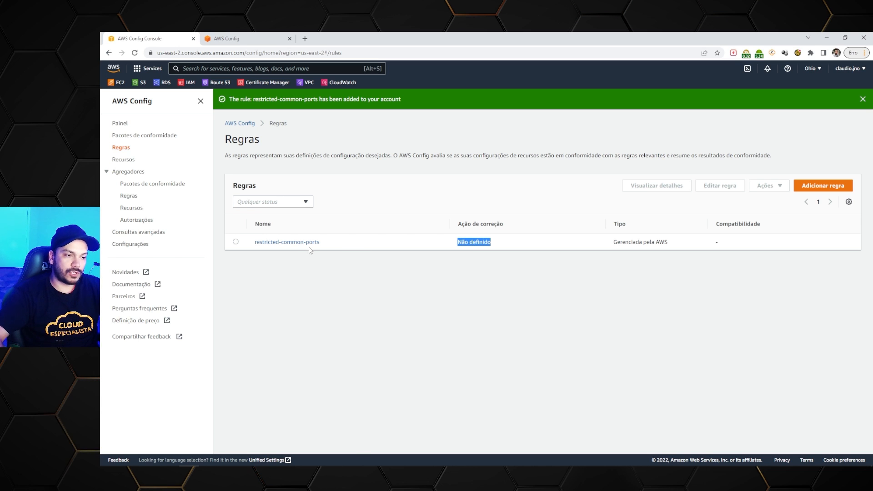
{"action": "left_click", "coordinate": [486, 240]}
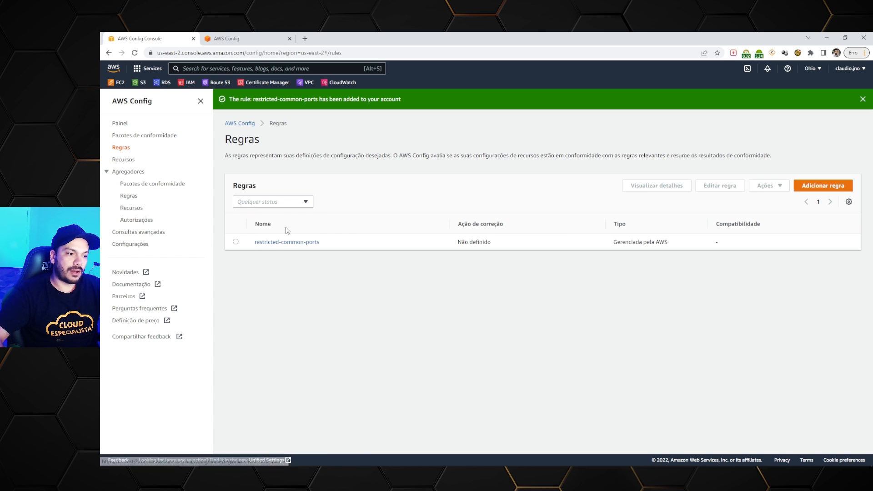
Open the restricted-common-ports rule's details, refresh its noncompliant in-scope resources and check the evaluation status.
{"action": "left_click", "coordinate": [272, 244]}
{"action": "scroll", "coordinate": [448, 308], "scroll_direction": "down", "scroll_amount": 2}
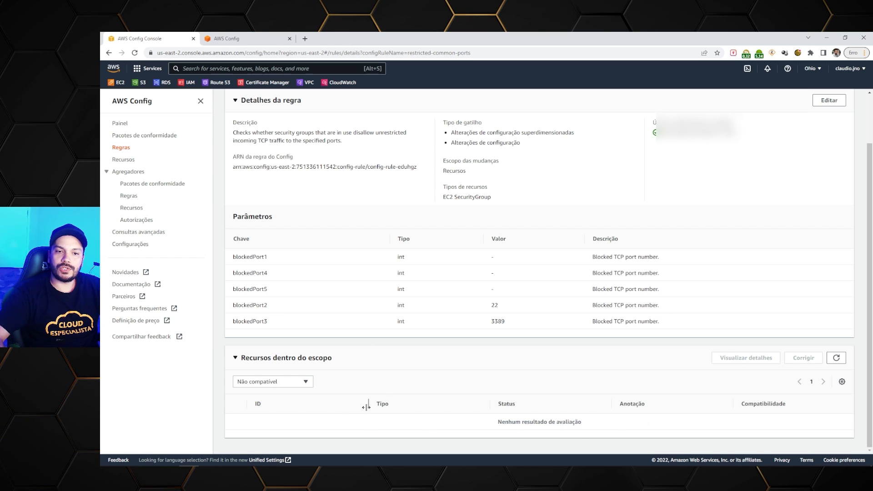
{"action": "left_click", "coordinate": [836, 358]}
{"action": "scroll", "coordinate": [480, 207], "scroll_direction": "up", "scroll_amount": 2}
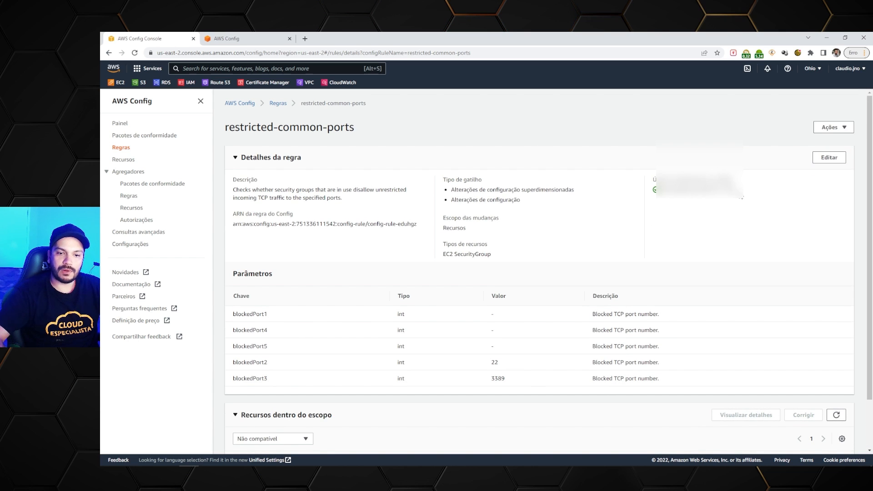
{"action": "scroll", "coordinate": [417, 374], "scroll_direction": "down", "scroll_amount": 2}
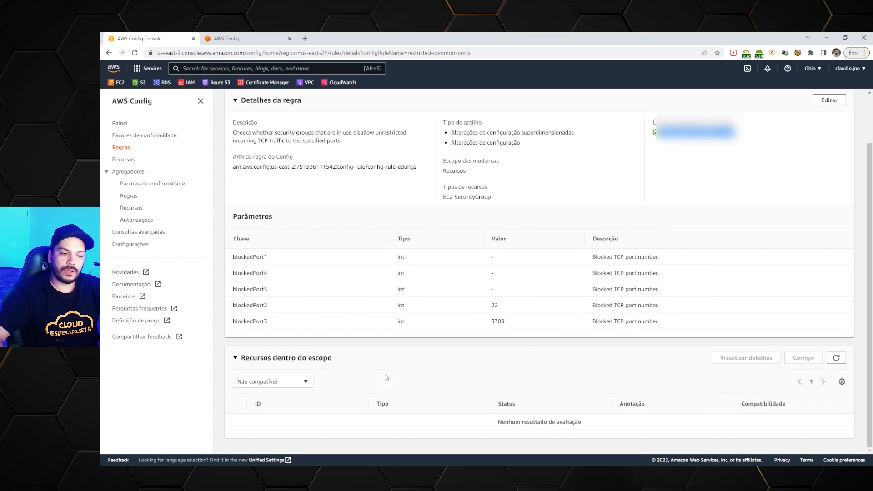
Check the compliance status on the AWS Config dashboard and open the EC2 security groups list in a new tab.
{"action": "scroll", "coordinate": [532, 291], "scroll_direction": "up", "scroll_amount": 2}
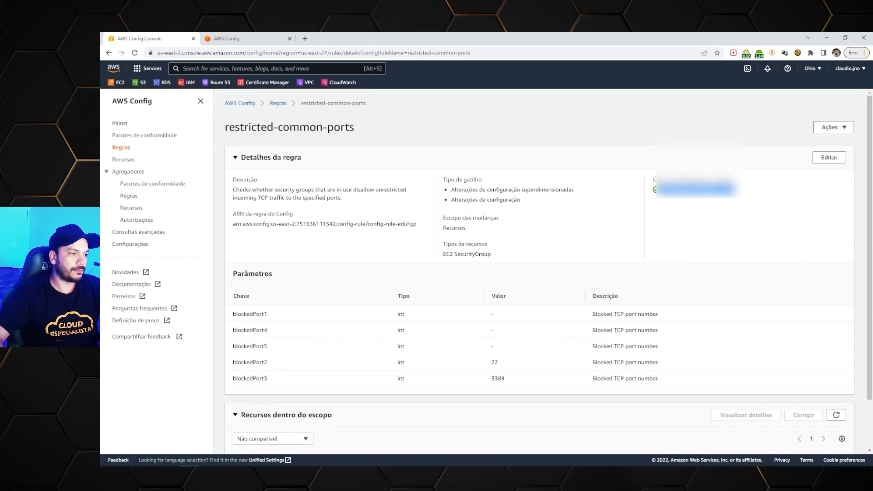
{"action": "left_click", "coordinate": [120, 124]}
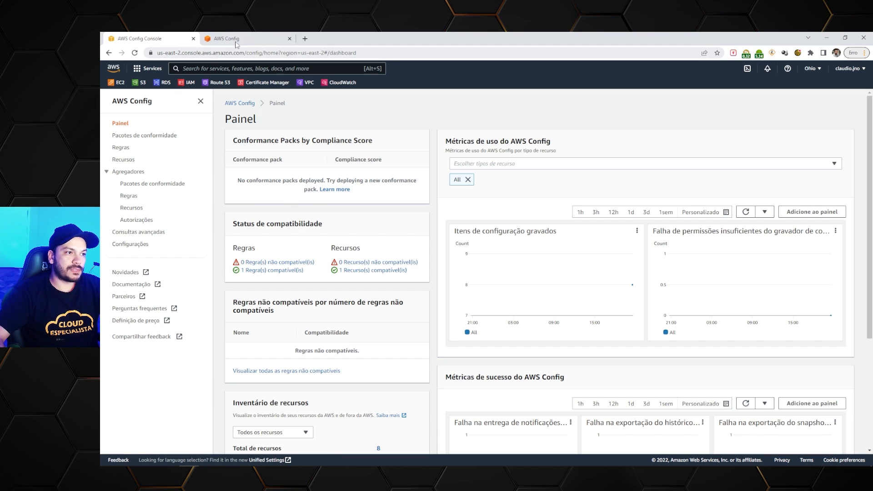
{"action": "left_click", "coordinate": [117, 82], "text": "ctrl"}
{"action": "left_click", "coordinate": [241, 39]}
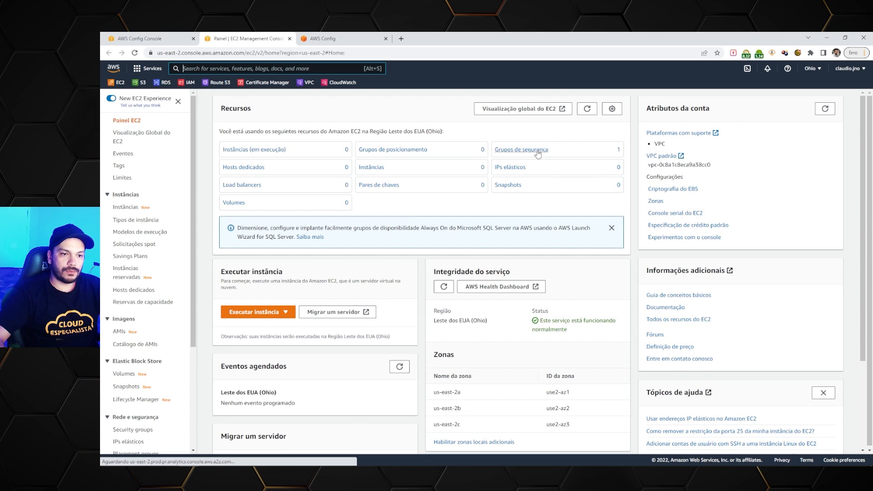
{"action": "left_click", "coordinate": [524, 150]}
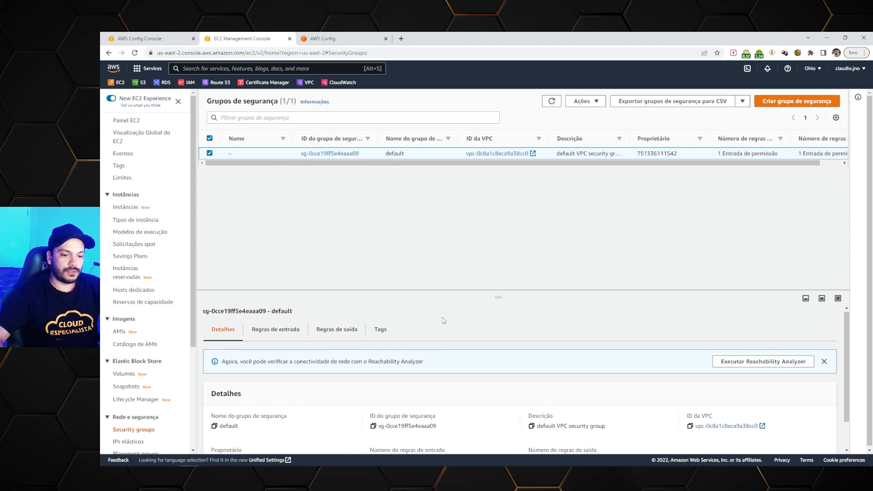
Examine the default security group's inbound rules, including traffic type, protocol and source.
{"action": "left_click", "coordinate": [272, 337]}
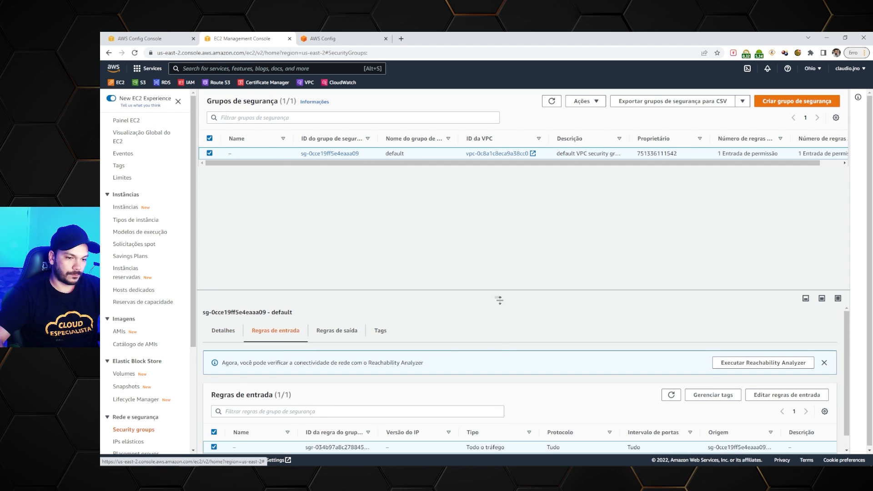
{"action": "left_click_drag", "start_coordinate": [498, 298], "coordinate": [498, 230]}
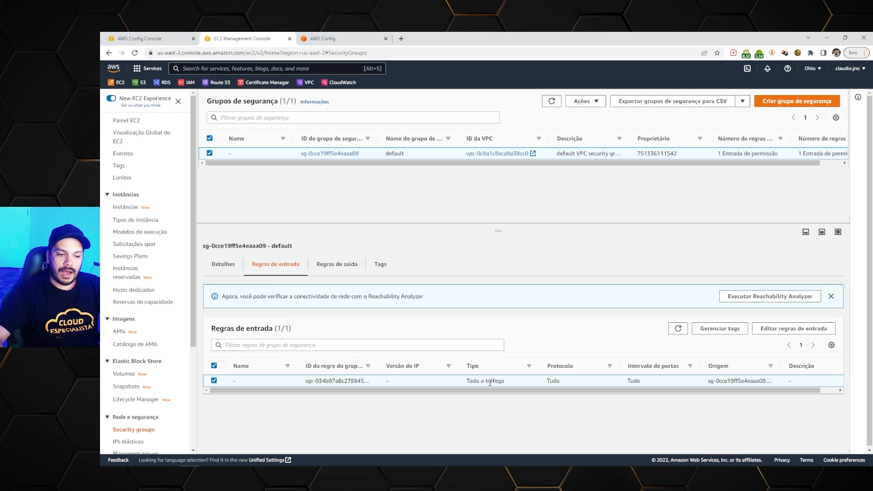
{"action": "left_click_drag", "start_coordinate": [560, 381], "coordinate": [553, 381]}
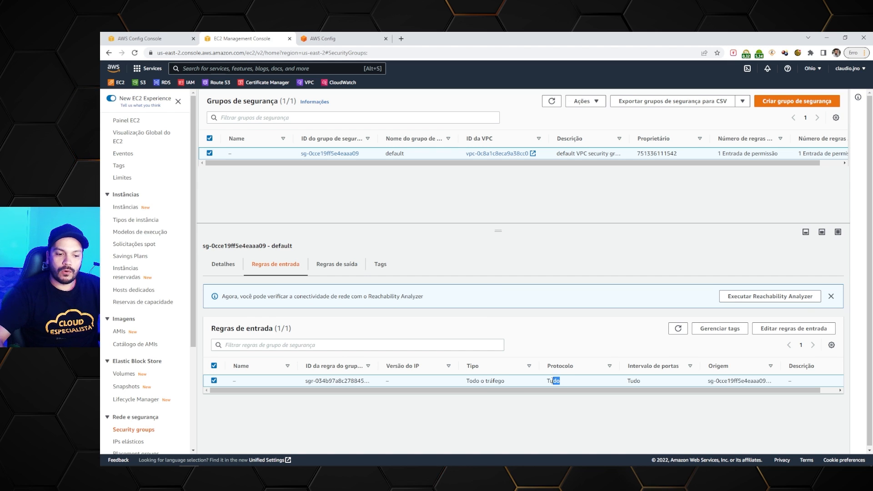
{"action": "left_click_drag", "start_coordinate": [706, 382], "coordinate": [765, 381]}
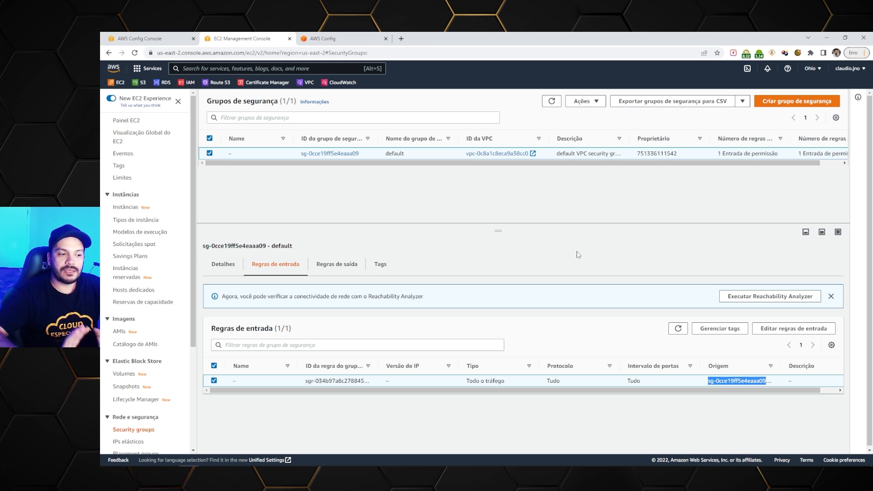
Start a new security group named "teste" in the default VPC.
{"action": "left_click", "coordinate": [775, 103]}
{"action": "left_click", "coordinate": [206, 195]}
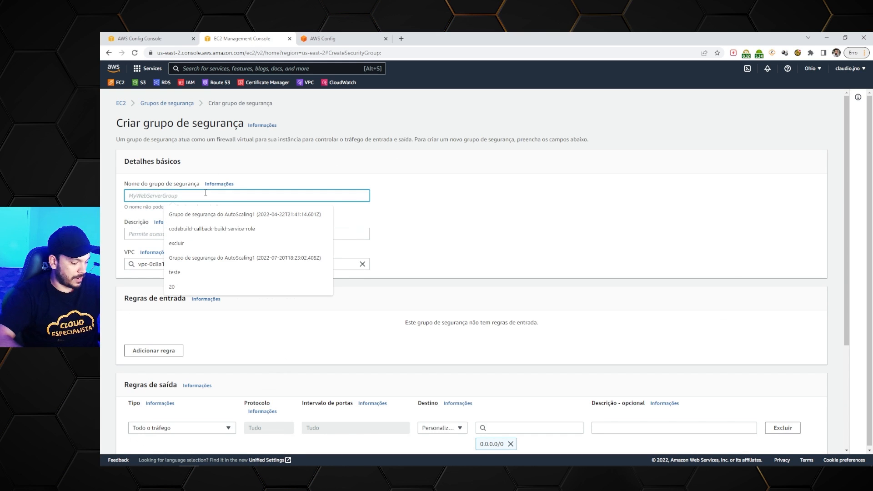
{"action": "type", "text": "teste"}
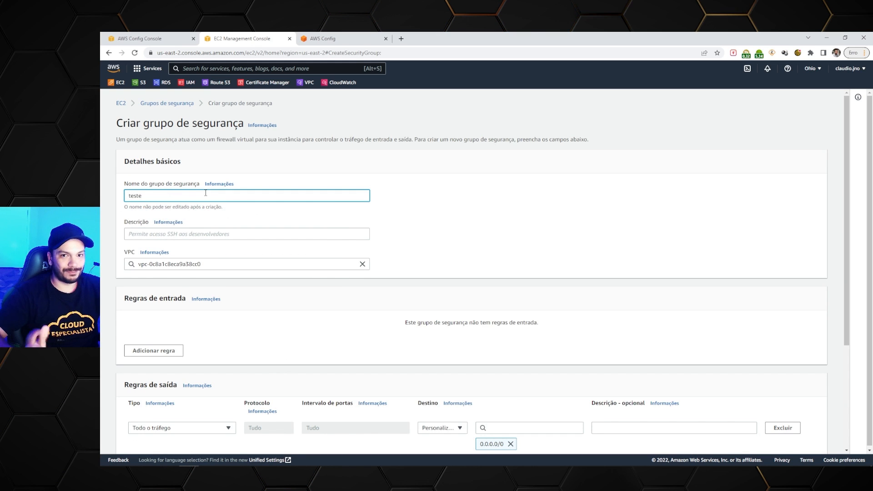
{"action": "left_click", "coordinate": [214, 234]}
{"action": "left_click", "coordinate": [172, 274]}
{"action": "left_click", "coordinate": [366, 270]}
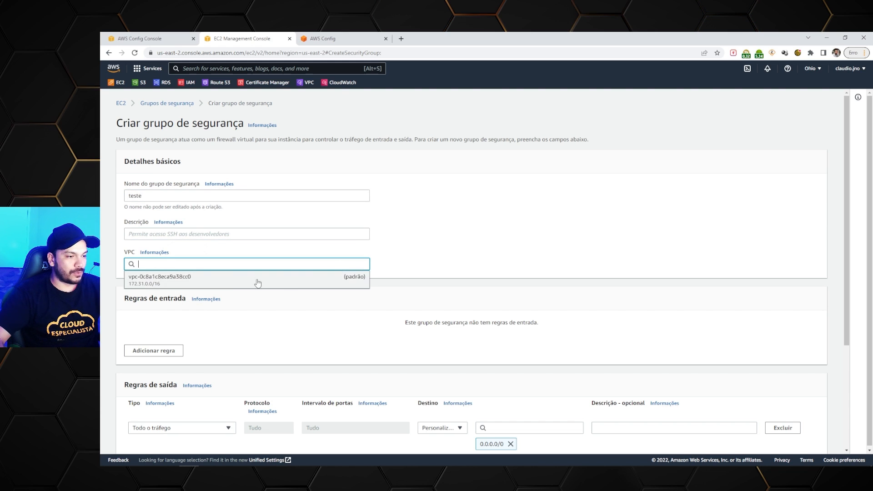
{"action": "left_click", "coordinate": [242, 276]}
Add an inbound rule of type SSH that allows traffic from any IPv4 source, 0.0.0.0/0.
{"action": "scroll", "coordinate": [444, 278], "scroll_direction": "down", "scroll_amount": 1}
{"action": "scroll", "coordinate": [440, 280], "scroll_direction": "down", "scroll_amount": 2}
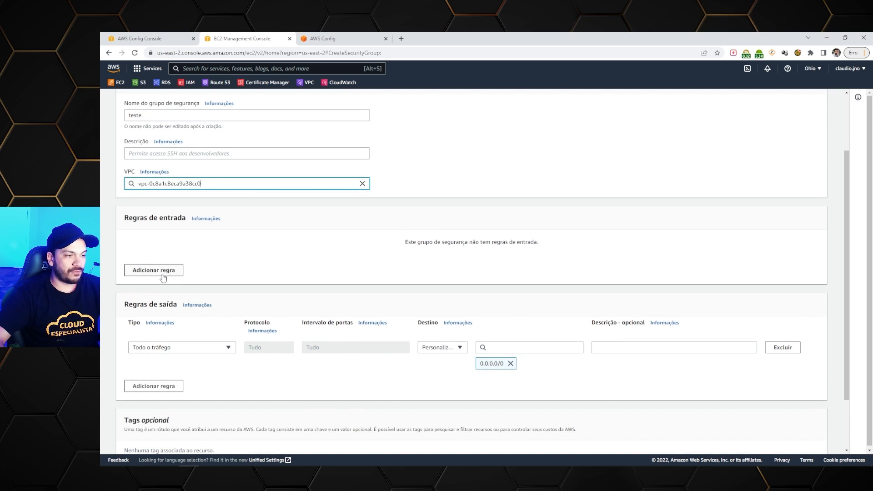
{"action": "left_click", "coordinate": [154, 269]}
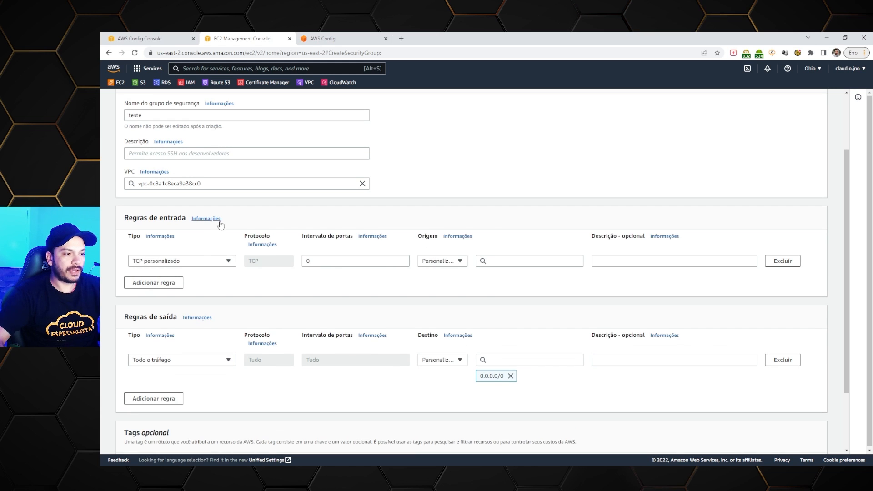
{"action": "left_click", "coordinate": [226, 261]}
{"action": "left_click_drag", "start_coordinate": [231, 301], "coordinate": [231, 320]}
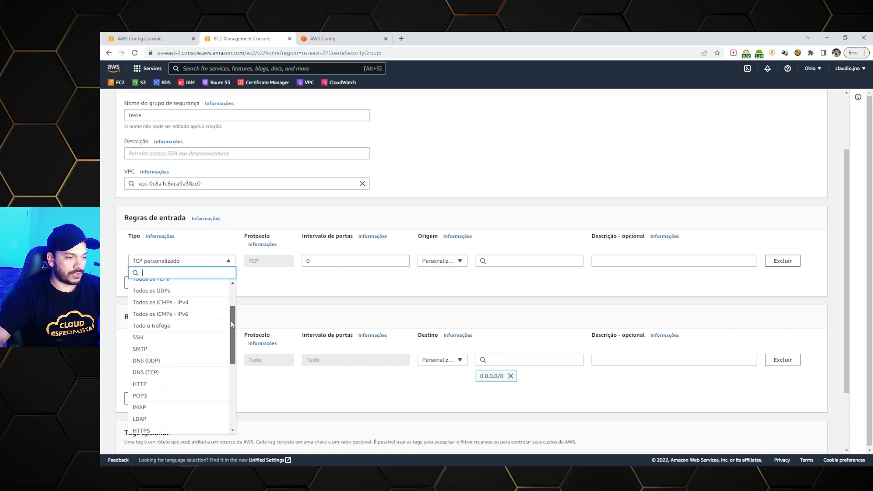
{"action": "left_click", "coordinate": [182, 337]}
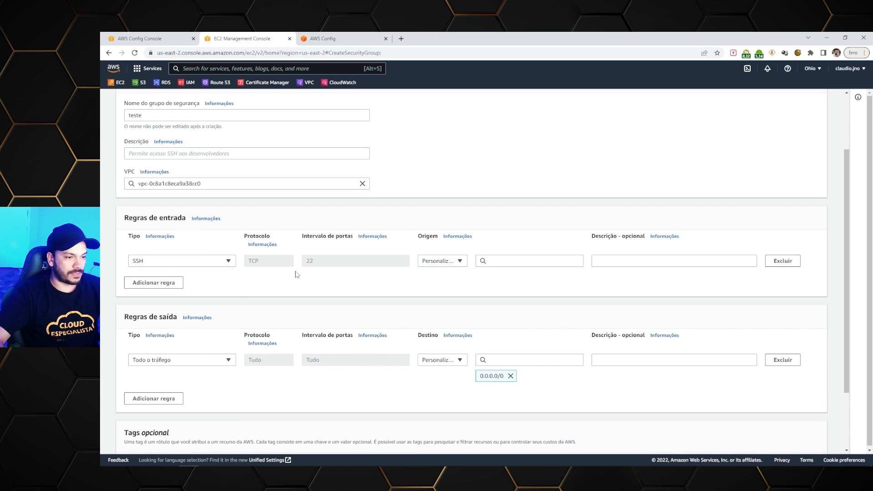
{"action": "left_click", "coordinate": [504, 260]}
{"action": "left_click", "coordinate": [511, 292]}
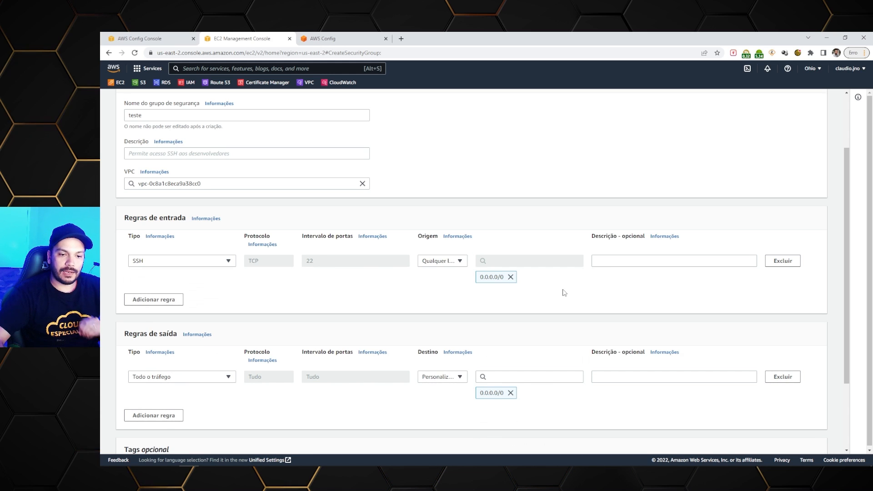
Add a second inbound SSH rule with the default security group as its source.
{"action": "left_click", "coordinate": [154, 299]}
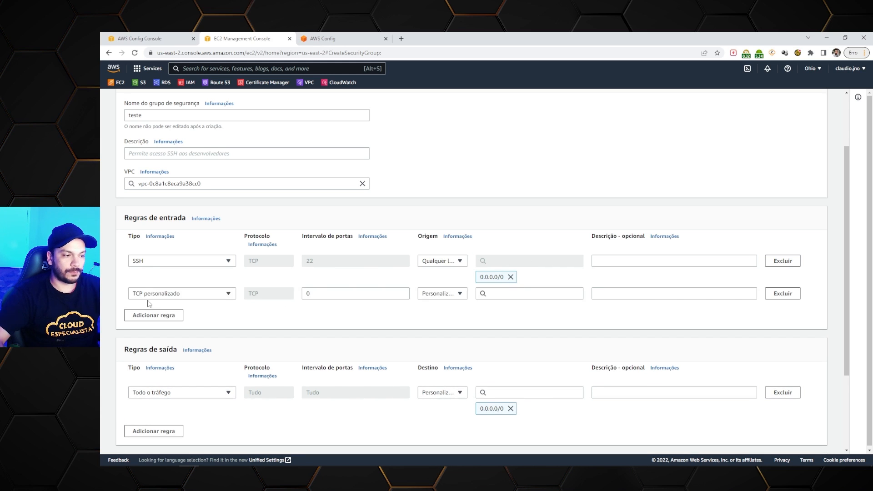
{"action": "left_click", "coordinate": [227, 294]}
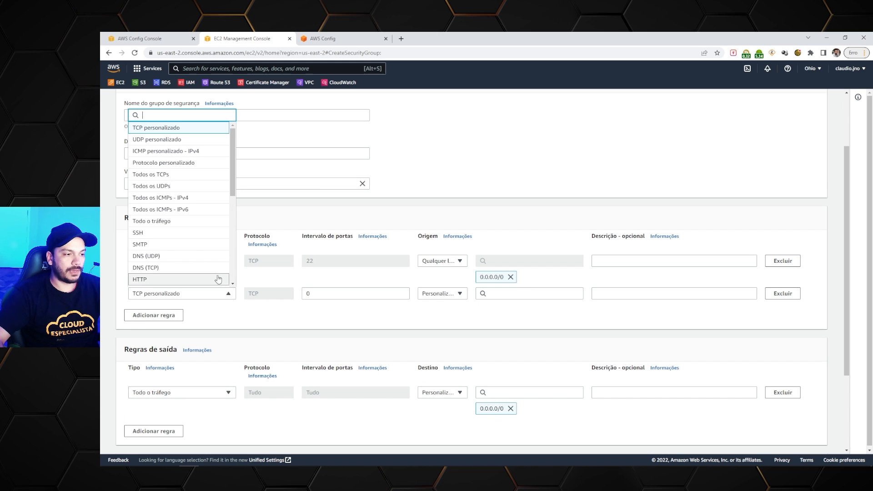
{"action": "left_click", "coordinate": [182, 232]}
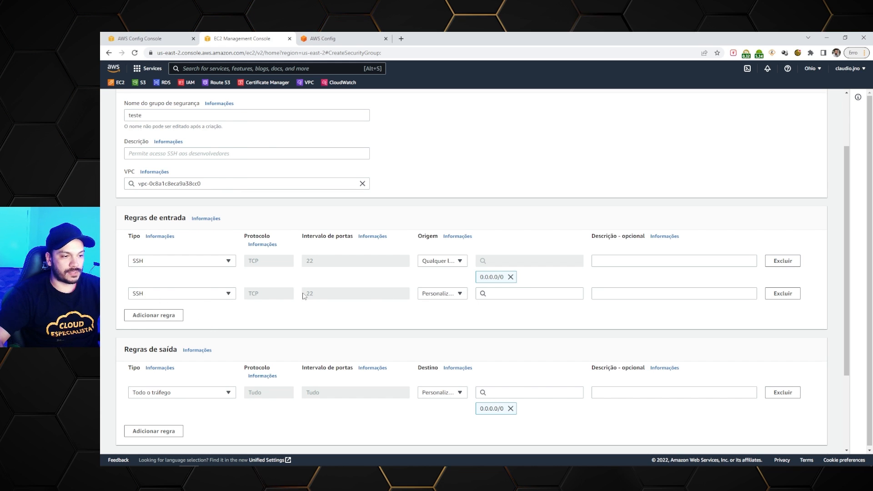
{"action": "left_click", "coordinate": [519, 294]}
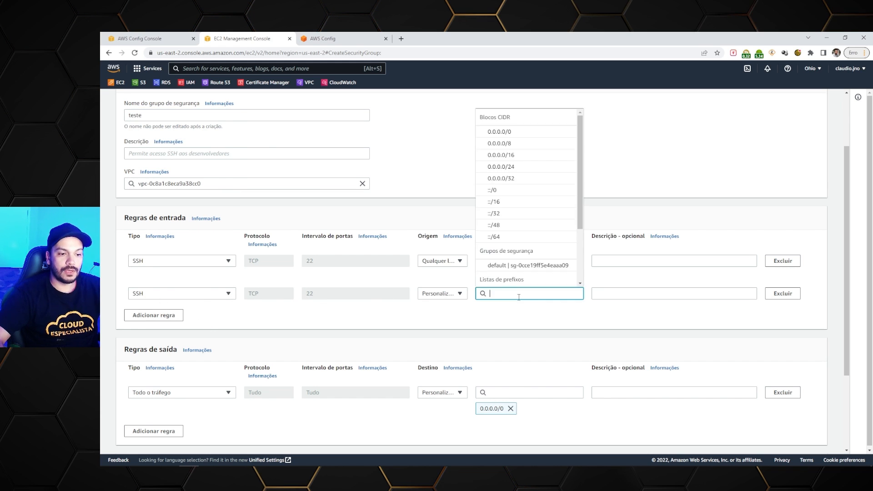
{"action": "left_click_drag", "start_coordinate": [578, 217], "coordinate": [579, 249]}
{"action": "left_click", "coordinate": [527, 216]}
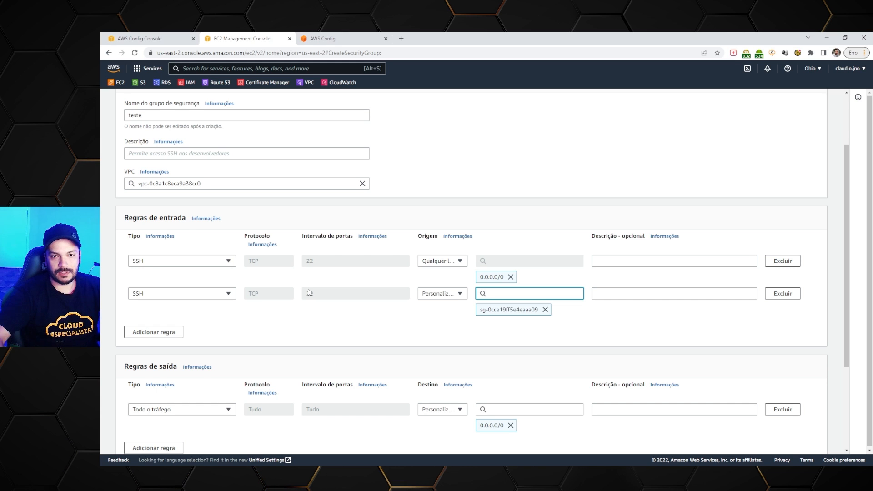
Add an inbound rule of type RDP that allows traffic from any IPv4 source, 0.0.0.0/0.
{"action": "left_click", "coordinate": [152, 331]}
{"action": "left_click", "coordinate": [217, 326]}
{"action": "scroll", "coordinate": [200, 305], "scroll_direction": "down", "scroll_amount": 3}
{"action": "left_click", "coordinate": [168, 291]}
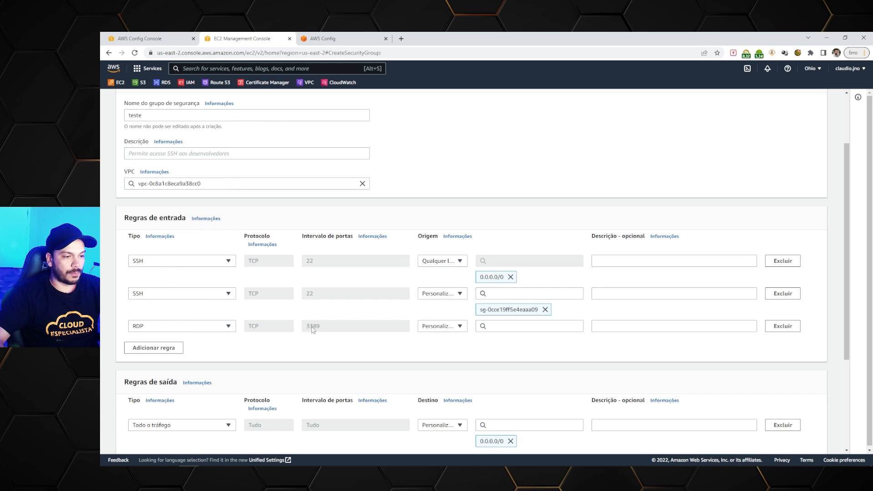
{"action": "left_click", "coordinate": [520, 326]}
{"action": "left_click", "coordinate": [493, 133]}
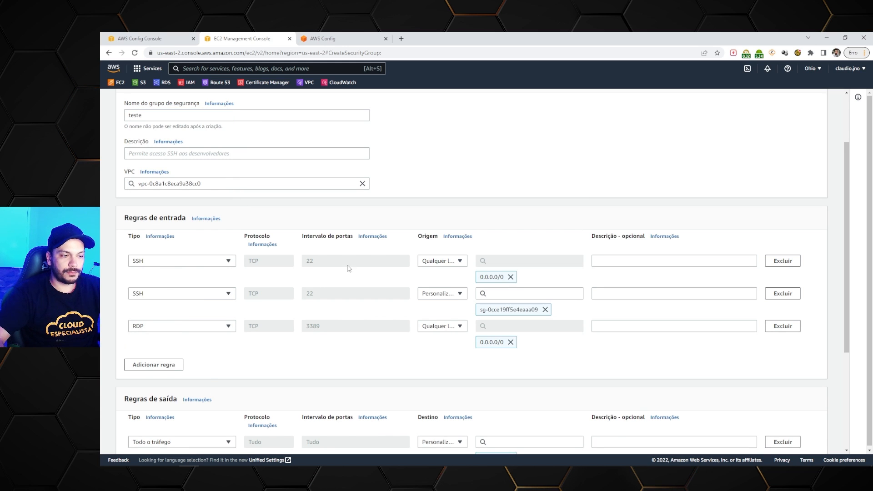
Add a second inbound RDP rule with the default security group as its source.
{"action": "left_click", "coordinate": [168, 366]}
{"action": "left_click", "coordinate": [217, 358]}
{"action": "scroll", "coordinate": [177, 335], "scroll_direction": "down", "scroll_amount": 3}
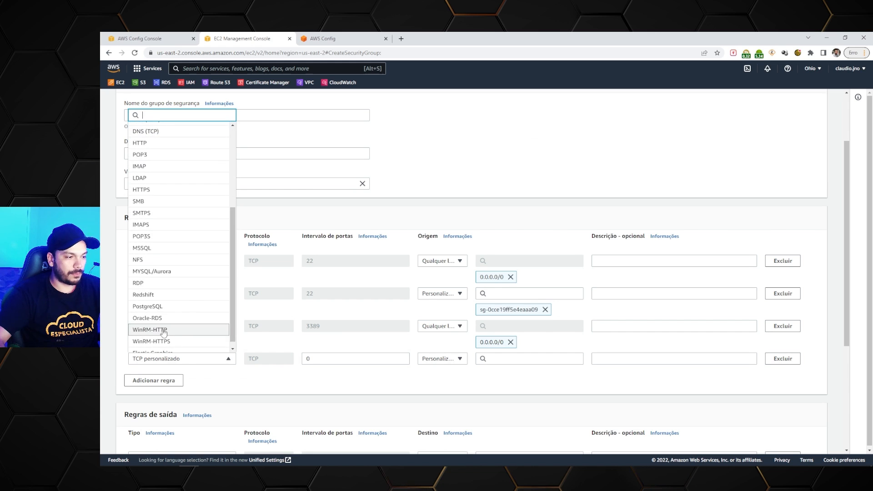
{"action": "left_click", "coordinate": [155, 283]}
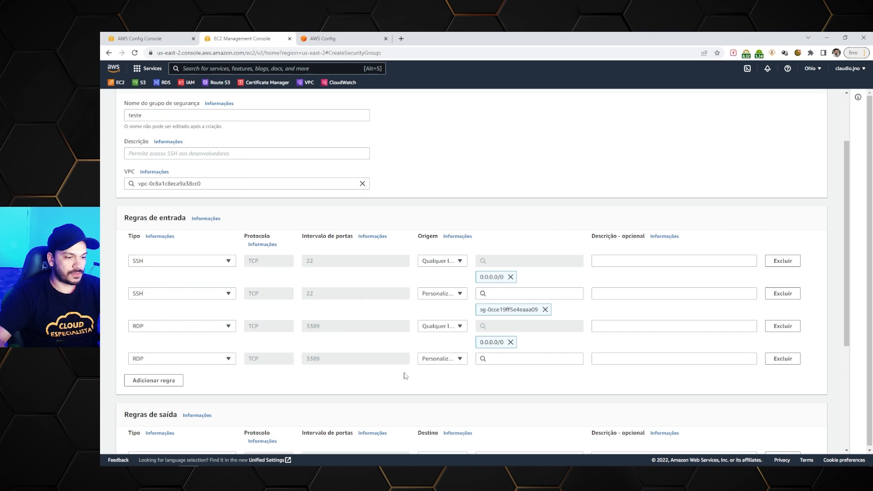
{"action": "left_click", "coordinate": [524, 359]}
{"action": "left_click", "coordinate": [527, 268]}
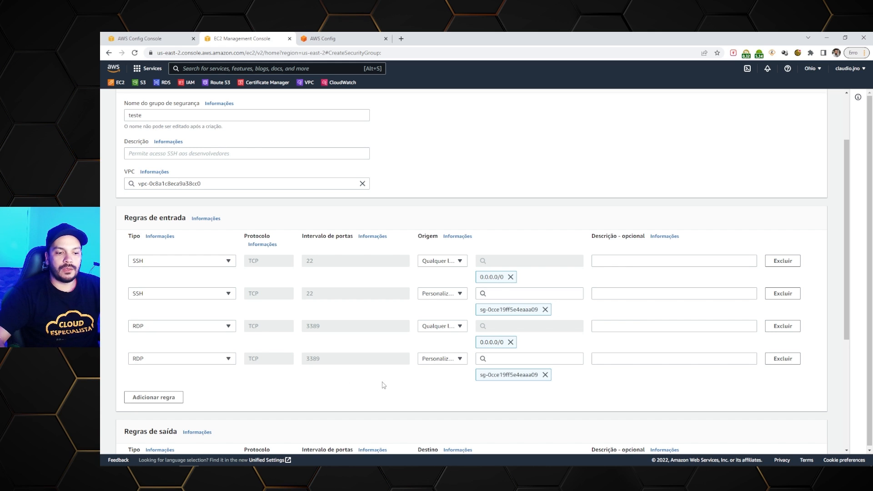
Enter "sg para aws config" as the security group's description and create the group.
{"action": "scroll", "coordinate": [761, 340], "scroll_direction": "down", "scroll_amount": 2}
{"action": "scroll", "coordinate": [761, 339], "scroll_direction": "down", "scroll_amount": 3}
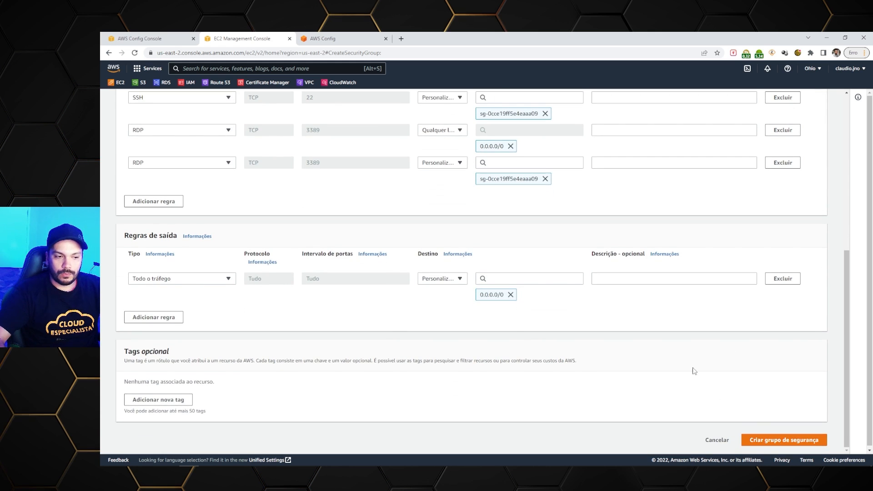
{"action": "left_click", "coordinate": [773, 440]}
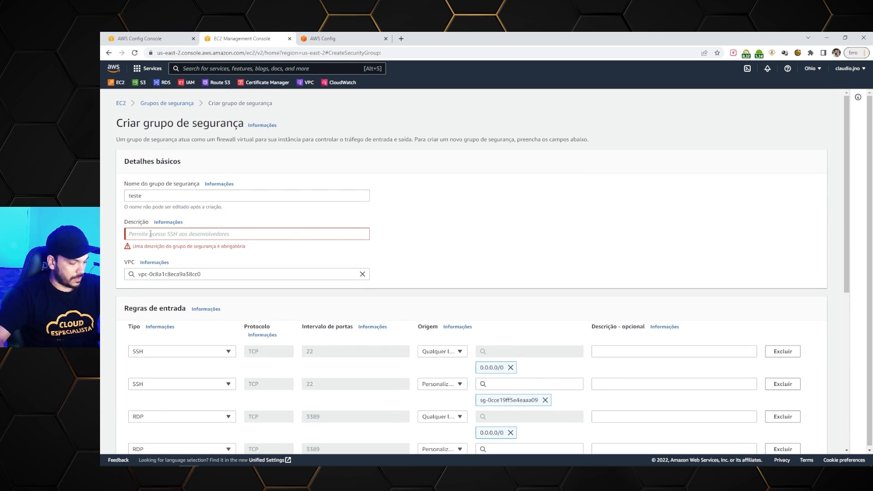
{"action": "left_click", "coordinate": [150, 234]}
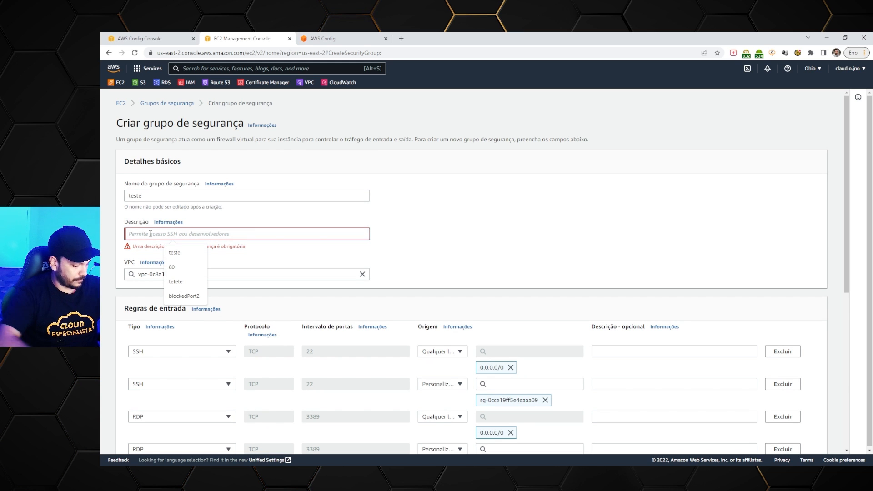
{"action": "type", "text": "sg"}
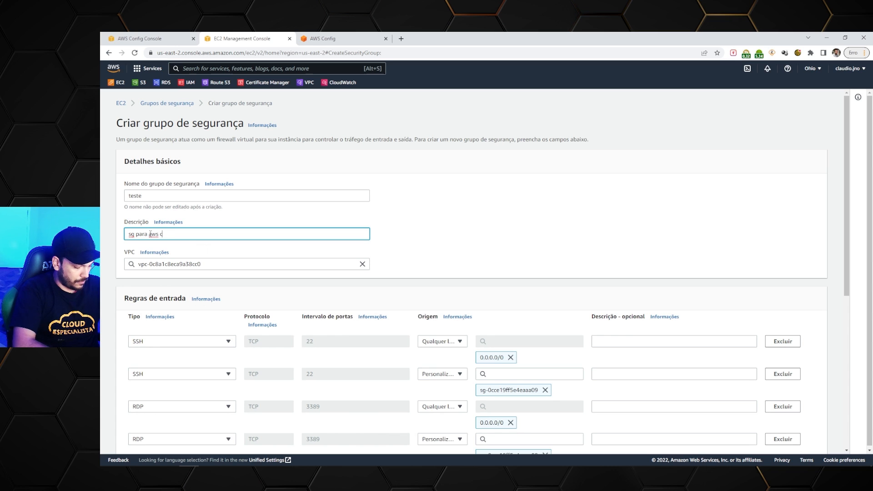
{"action": "type", "text": "para aws config"}
{"action": "scroll", "coordinate": [538, 387], "scroll_direction": "down", "scroll_amount": 6}
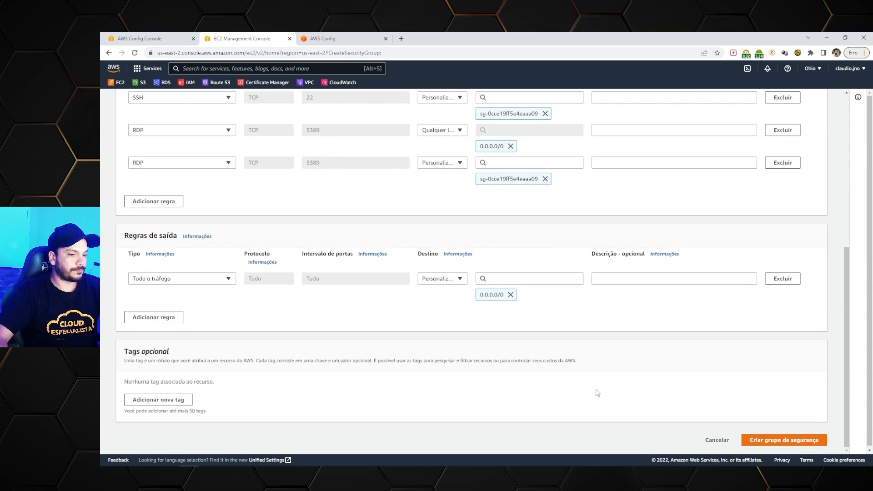
{"action": "left_click", "coordinate": [796, 439]}
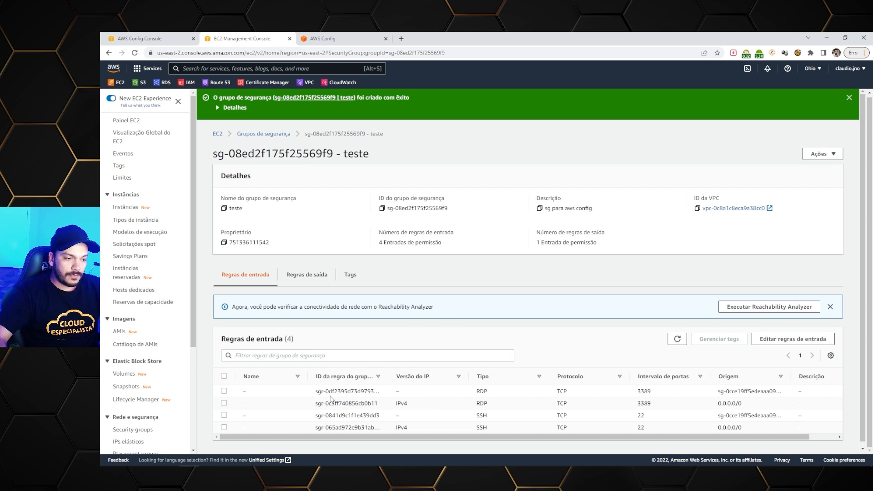
Review the port ranges of the new group's inbound rules, and check the rule's compliance in the AWS Config rules list.
{"action": "left_click_drag", "start_coordinate": [637, 392], "coordinate": [646, 417]}
{"action": "left_click", "coordinate": [646, 427]}
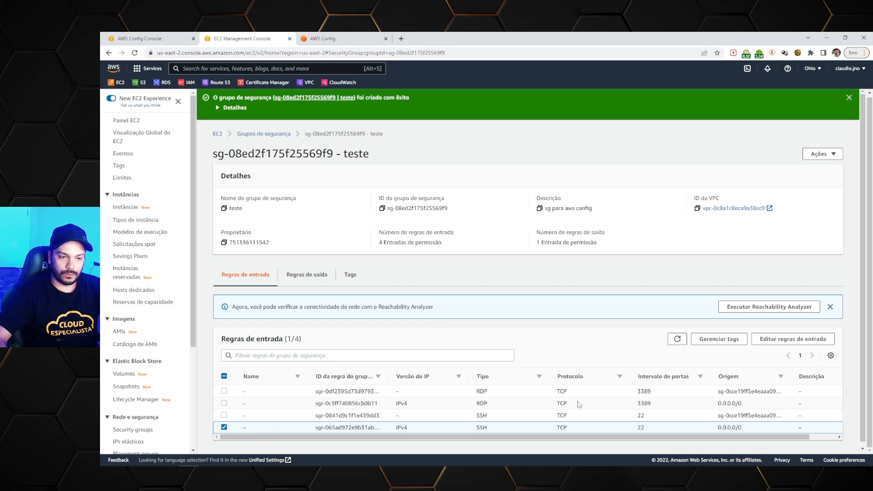
{"action": "left_click", "coordinate": [158, 39]}
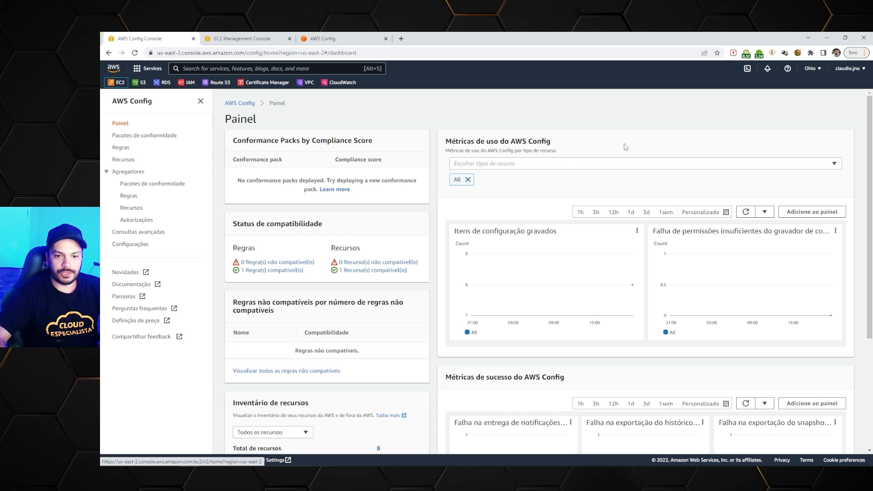
{"action": "left_click", "coordinate": [121, 148]}
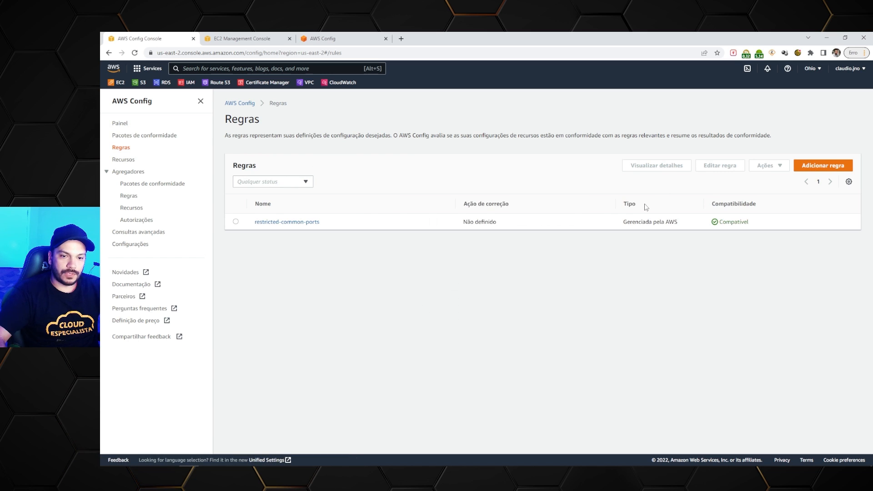
Re-evaluate the restricted-common-ports rule from the AWS Config rules list.
{"action": "left_click_drag", "start_coordinate": [750, 224], "coordinate": [723, 222]}
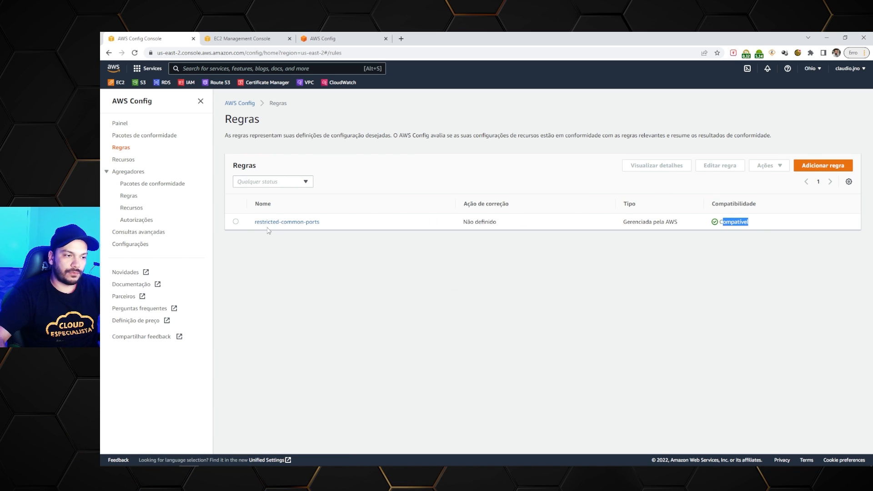
{"action": "left_click", "coordinate": [236, 222]}
{"action": "left_click", "coordinate": [769, 166]}
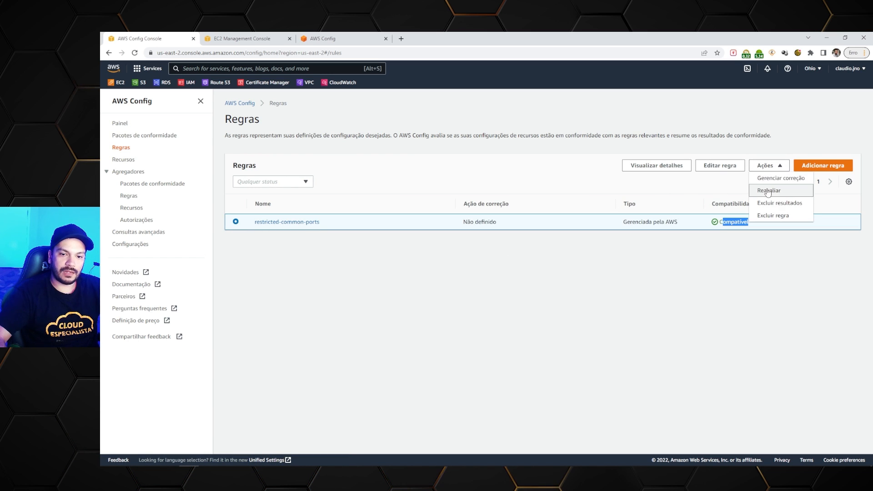
{"action": "left_click", "coordinate": [769, 191]}
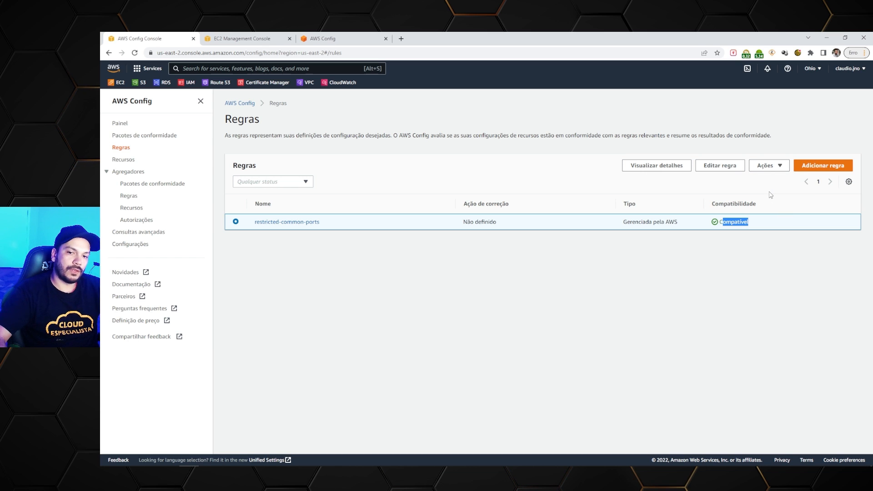
Open the restricted-common-ports rule's details and check the ID and compliance of the noncompliant resource in its scope.
{"action": "left_click", "coordinate": [301, 222]}
{"action": "scroll", "coordinate": [552, 359], "scroll_direction": "down", "scroll_amount": 2}
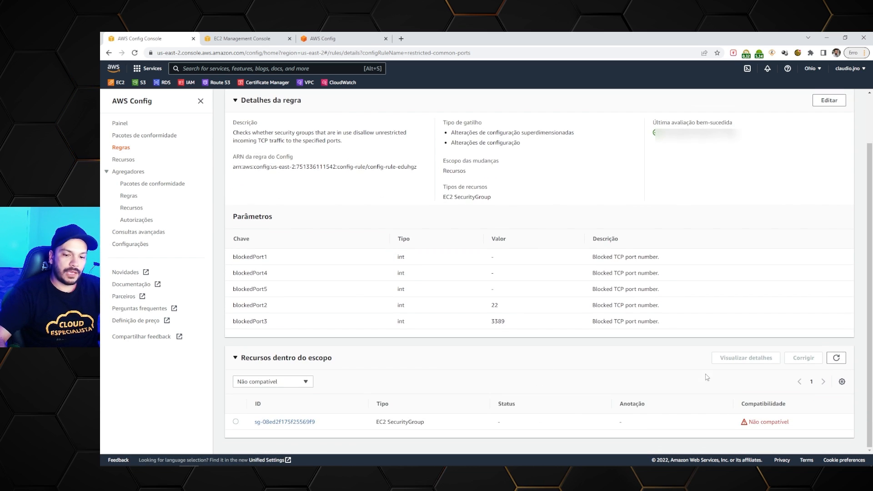
{"action": "left_click_drag", "start_coordinate": [321, 428], "coordinate": [262, 424]}
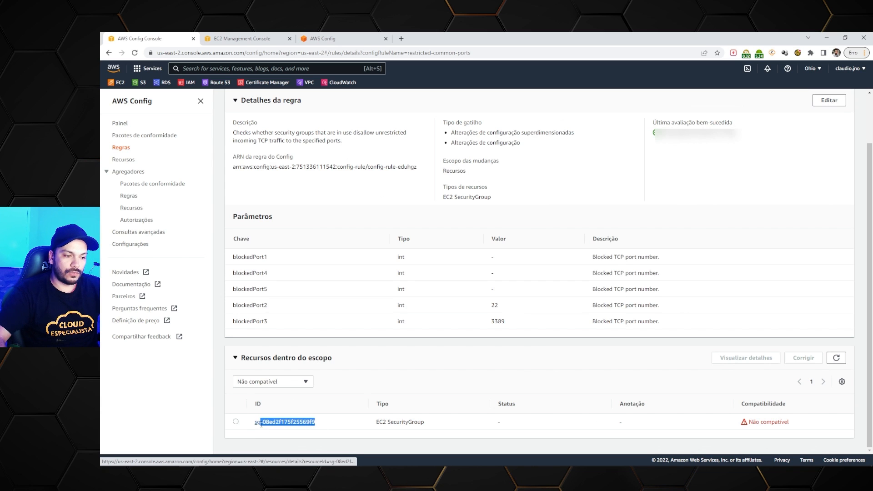
{"action": "left_click_drag", "start_coordinate": [799, 423], "coordinate": [753, 422]}
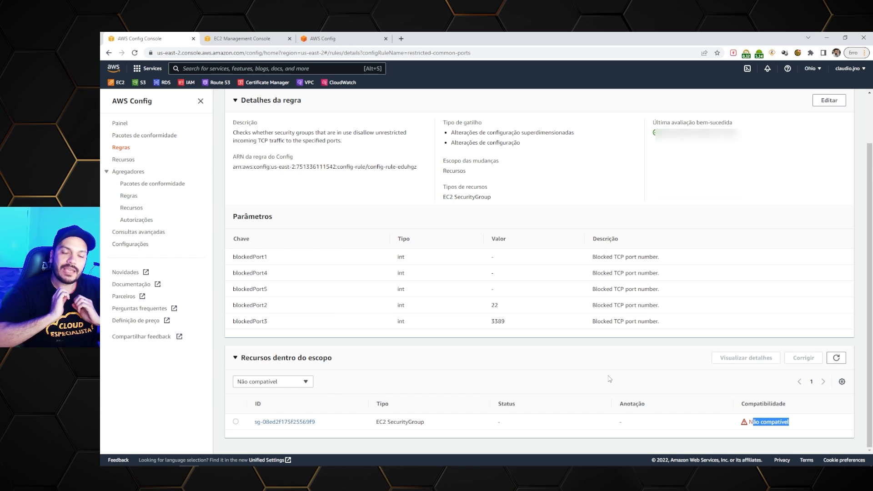
List the compliant resources from the AWS Config dashboard and compare their ID with the default security group's inbound rules in EC2.
{"action": "left_click", "coordinate": [123, 124]}
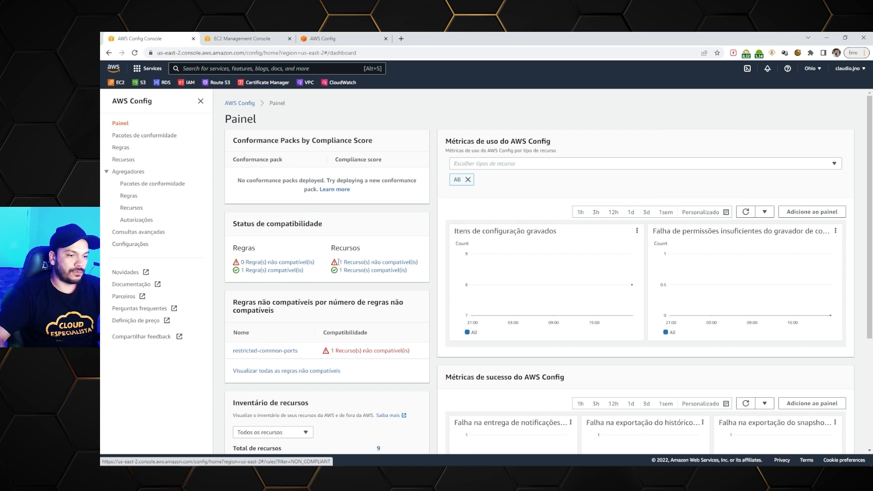
{"action": "left_click", "coordinate": [376, 271]}
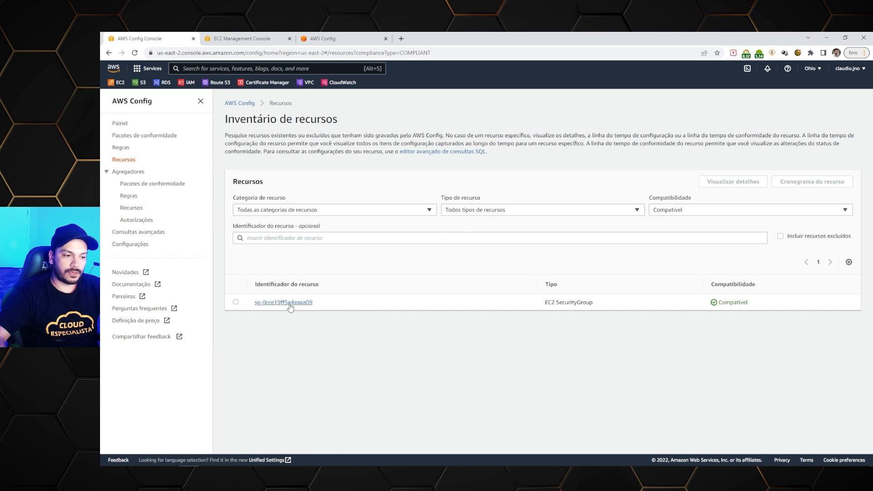
{"action": "left_click_drag", "start_coordinate": [315, 303], "coordinate": [300, 303]}
{"action": "left_click", "coordinate": [258, 39]}
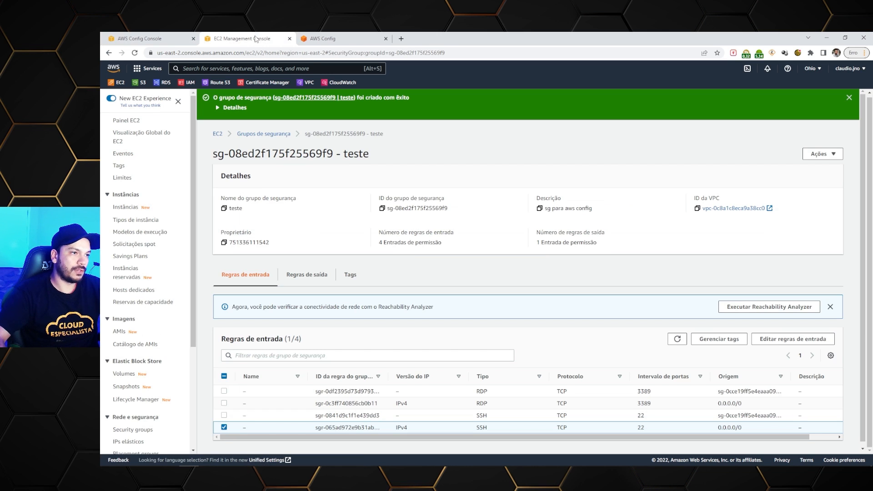
{"action": "left_click", "coordinate": [253, 135]}
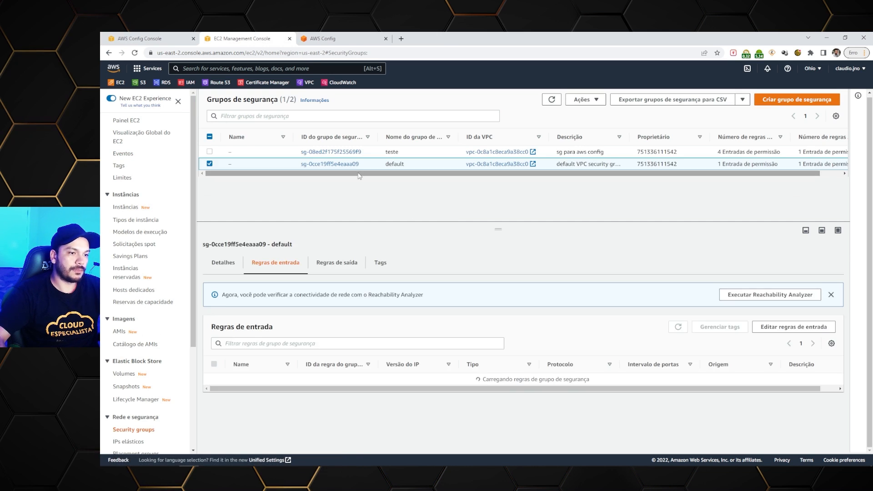
{"action": "left_click_drag", "start_coordinate": [347, 164], "coordinate": [414, 165]}
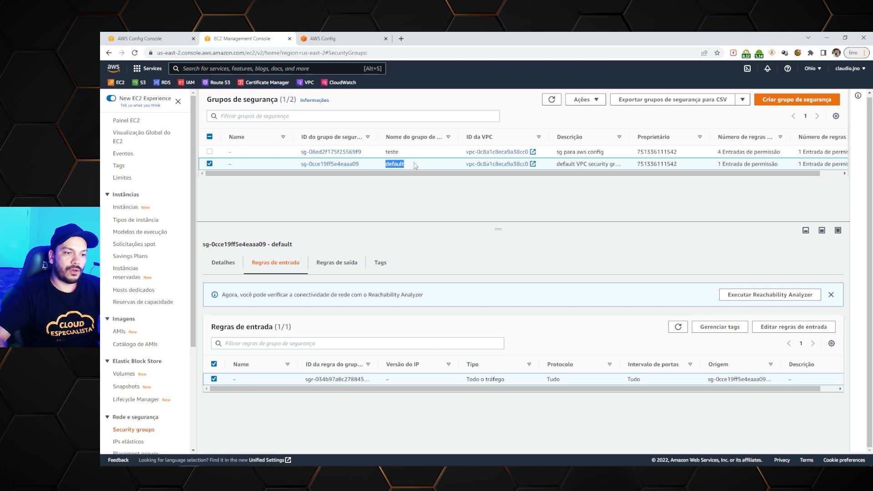
{"action": "left_click_drag", "start_coordinate": [535, 383], "coordinate": [770, 381]}
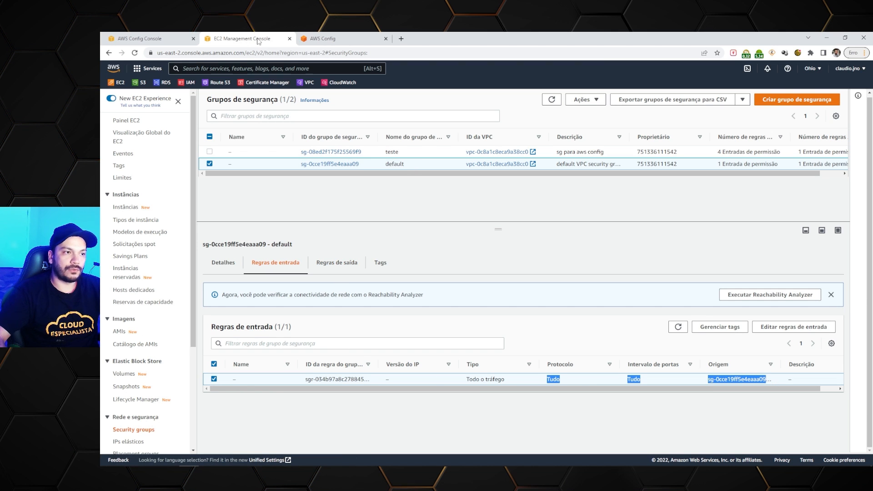
List the noncompliant resources from the AWS Config dashboard and match their ID to the security group teste in EC2.
{"action": "left_click", "coordinate": [182, 39]}
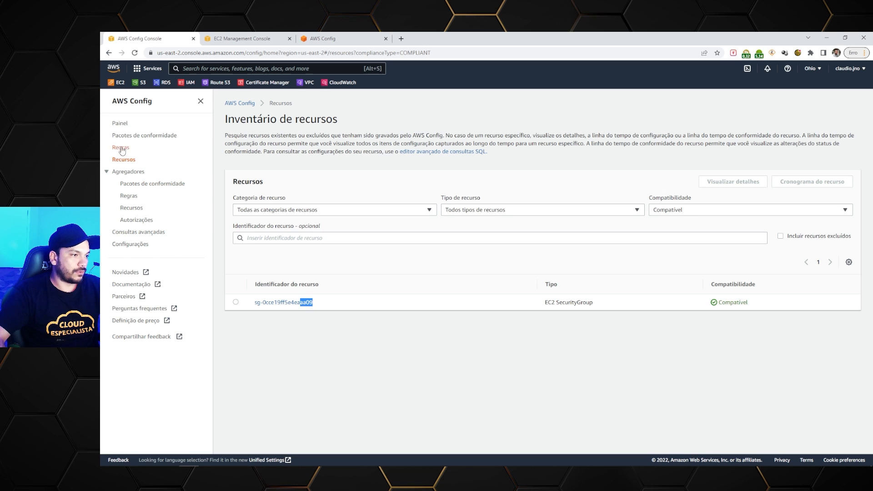
{"action": "left_click", "coordinate": [120, 123]}
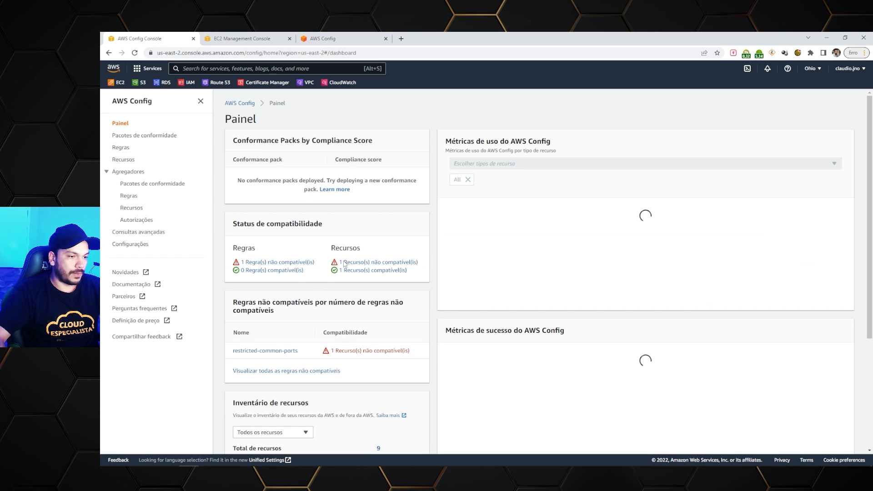
{"action": "left_click", "coordinate": [364, 263]}
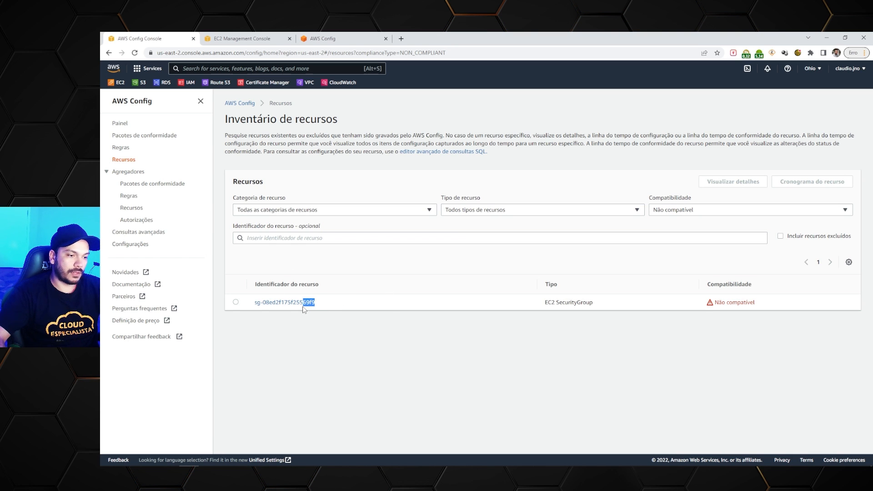
{"action": "left_click", "coordinate": [242, 38]}
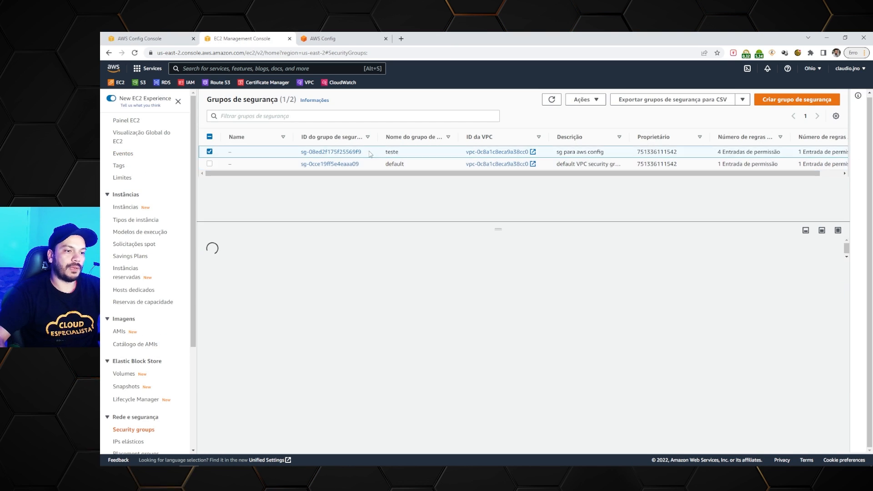
{"action": "left_click_drag", "start_coordinate": [344, 151], "coordinate": [346, 152]}
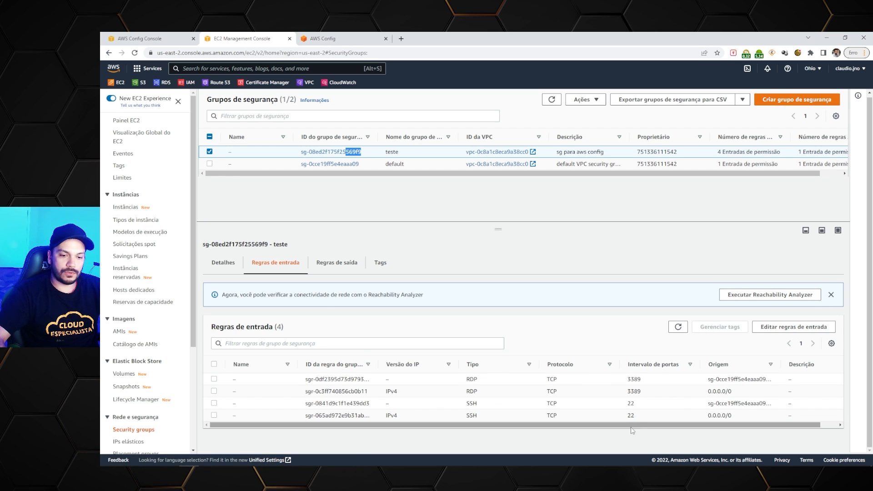
Return to the AWS Config dashboard and review the noncompliant rules and their count of noncompliant resources.
{"action": "left_click", "coordinate": [163, 41]}
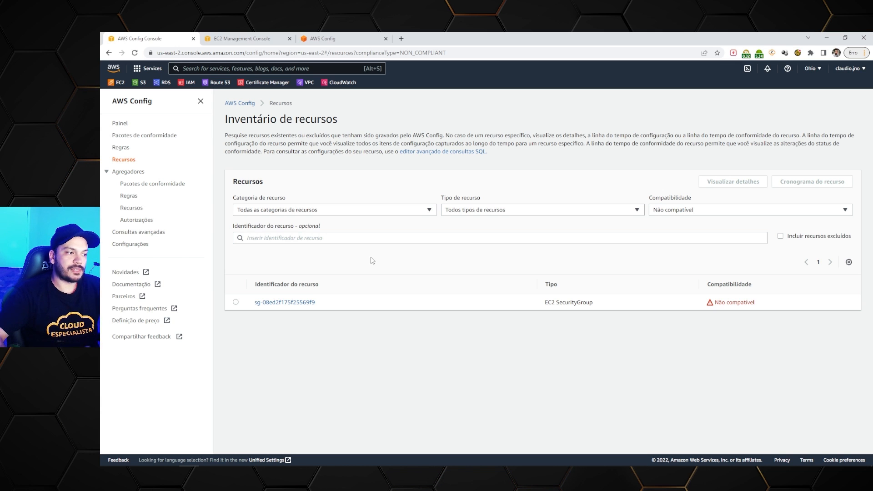
{"action": "left_click", "coordinate": [120, 122]}
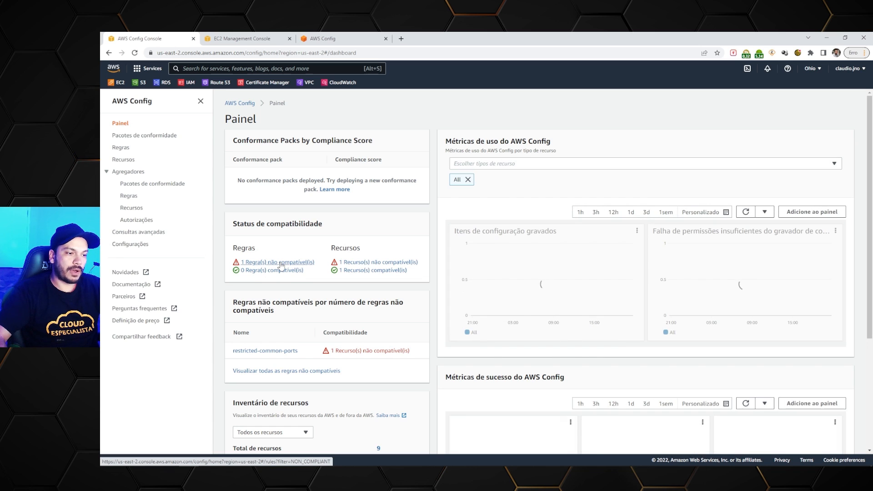
{"action": "left_click_drag", "start_coordinate": [257, 302], "coordinate": [274, 311]}
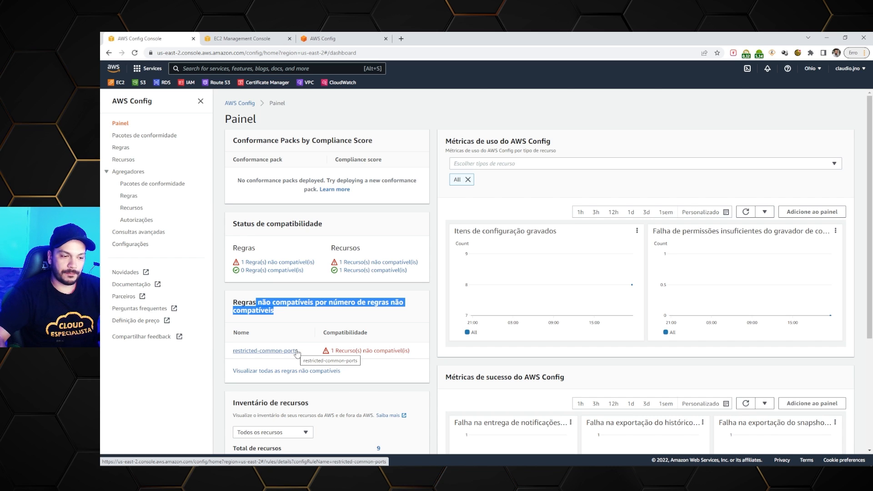
{"action": "triple_click", "coordinate": [371, 350]}
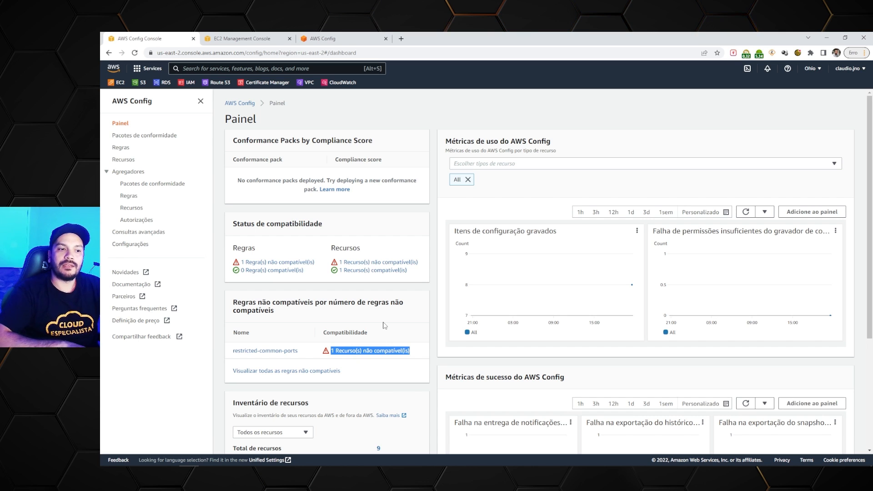
Open remediation management for the restricted-common-ports rule and select automatic remediation (Correção automática) as the method.
{"action": "left_click", "coordinate": [121, 148]}
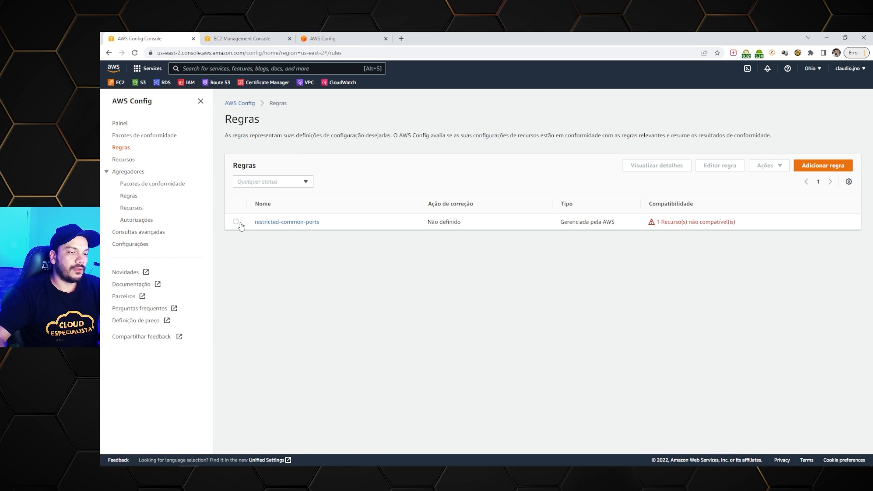
{"action": "left_click", "coordinate": [269, 222]}
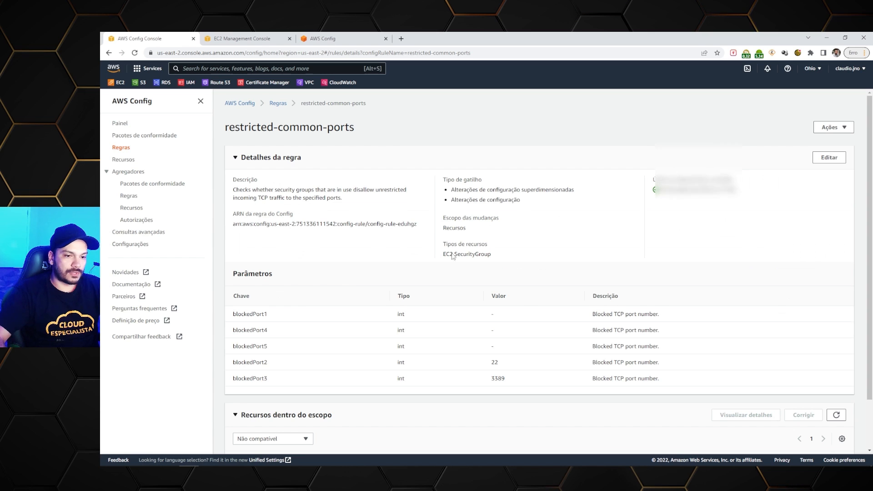
{"action": "left_click", "coordinate": [830, 128]}
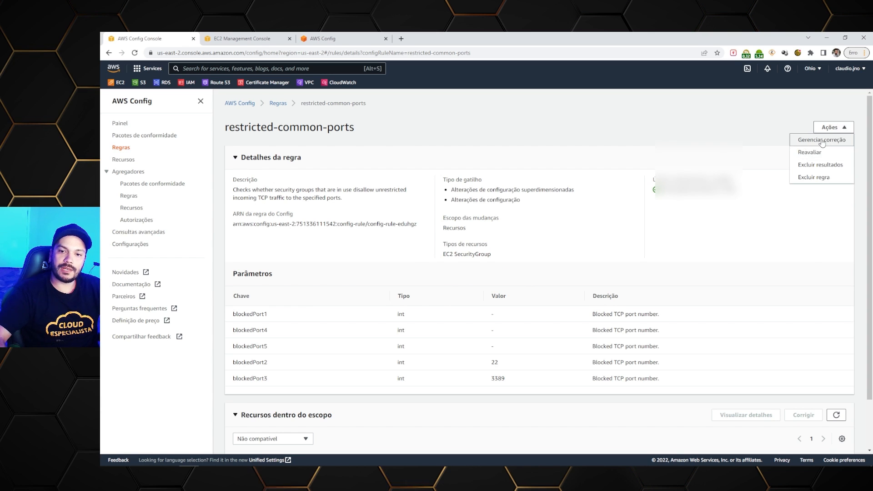
{"action": "left_click", "coordinate": [807, 140]}
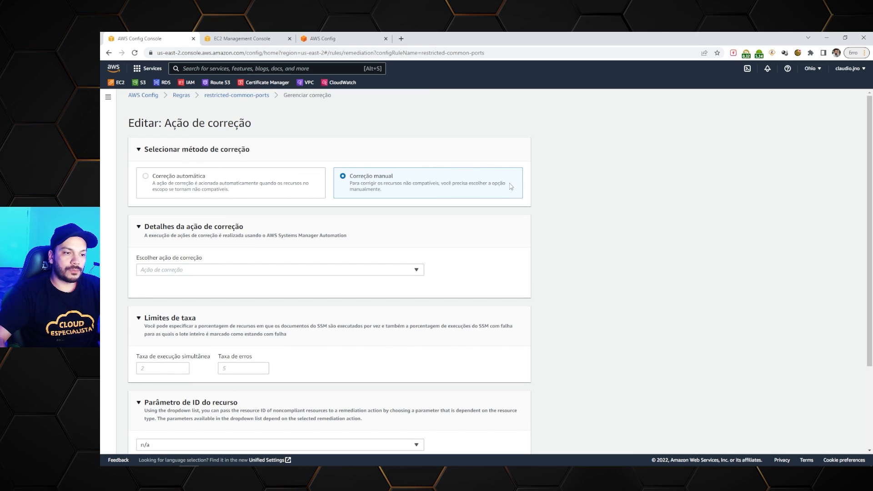
{"action": "left_click", "coordinate": [178, 177]}
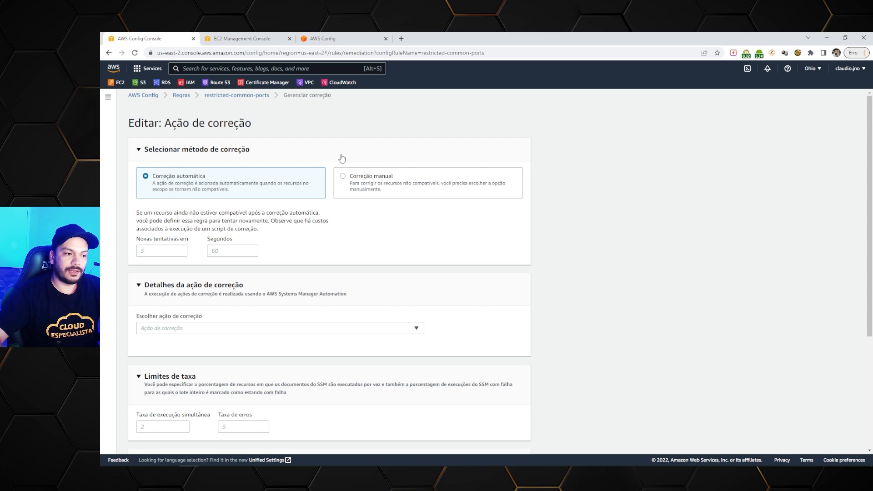
Search the remediation actions for "publi" and choose AWS-DisablePublicAccessForSecurityGroup.
{"action": "left_click", "coordinate": [208, 329]}
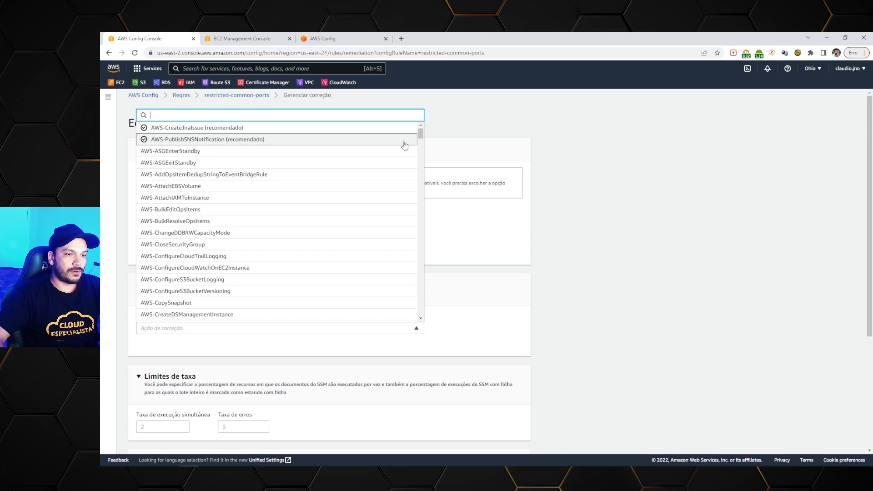
{"action": "mouse_move", "coordinate": [420, 134]}
{"action": "left_mouse_down"}
{"action": "mouse_move", "coordinate": [417, 303]}
{"action": "mouse_move", "coordinate": [425, 132]}
{"action": "left_mouse_up"}
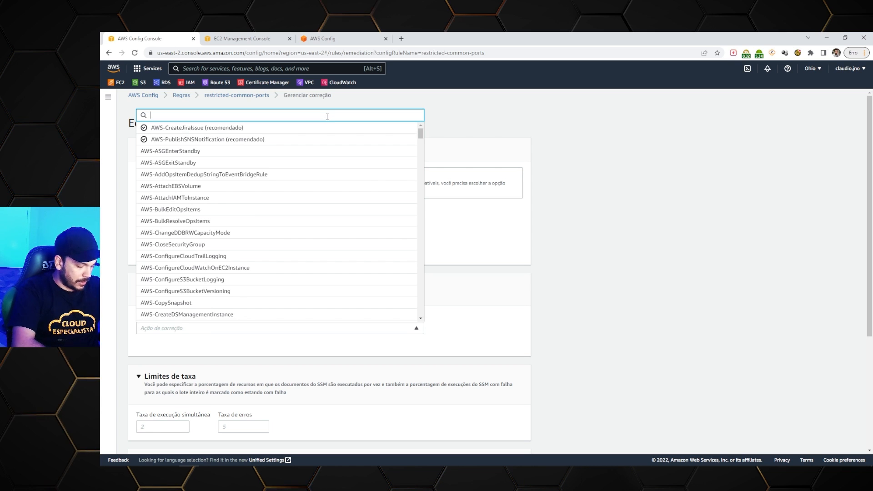
{"action": "type", "text": "publi"}
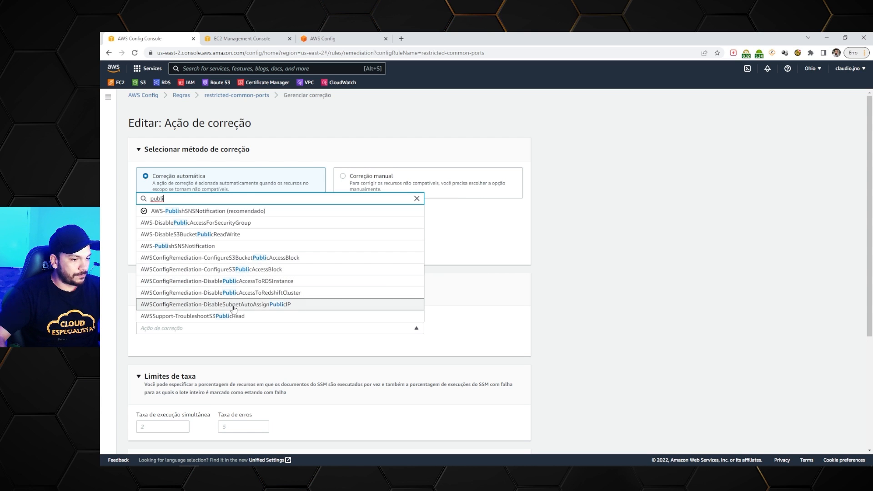
{"action": "scroll", "coordinate": [234, 318], "scroll_direction": "down", "scroll_amount": 1}
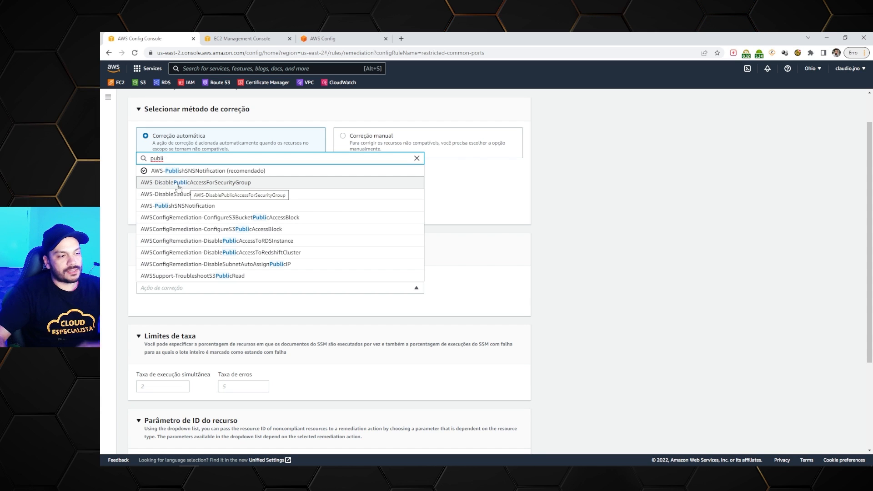
{"action": "left_click", "coordinate": [217, 185]}
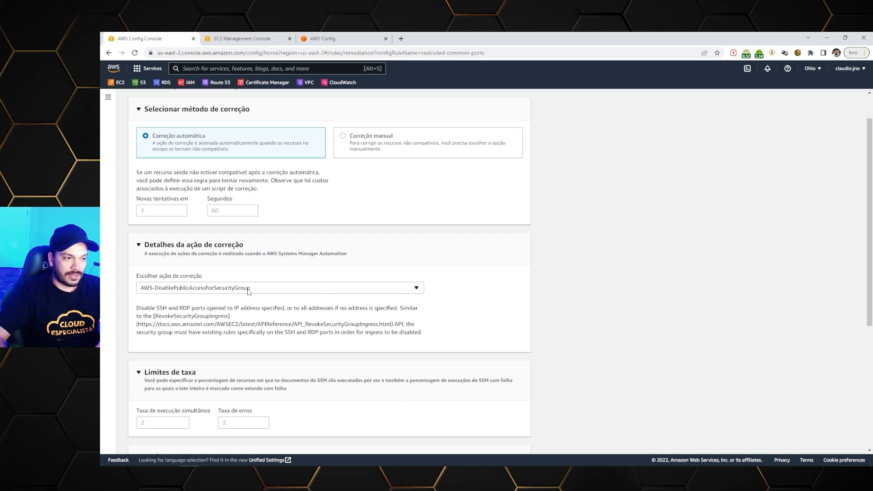
Read the description of the chosen remediation action, noting which ports and IP addresses it applies to.
{"action": "left_click_drag", "start_coordinate": [137, 308], "coordinate": [432, 334]}
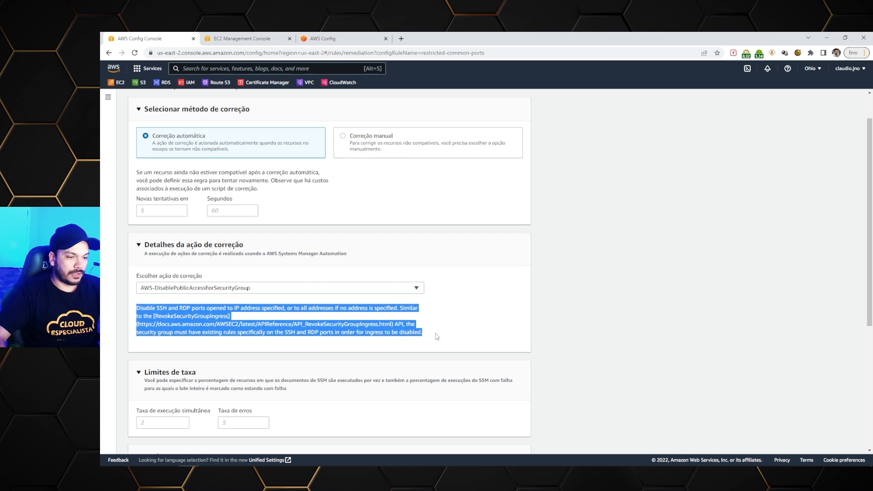
{"action": "left_click", "coordinate": [471, 331]}
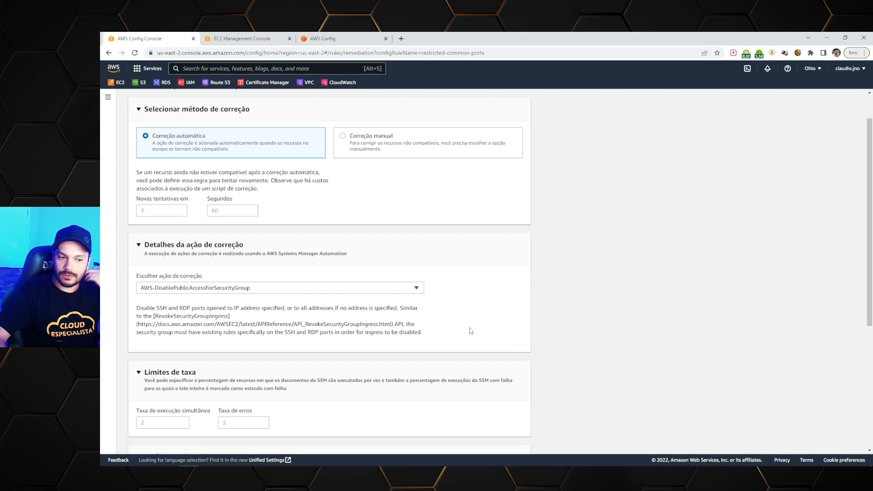
{"action": "double_click", "coordinate": [161, 308]}
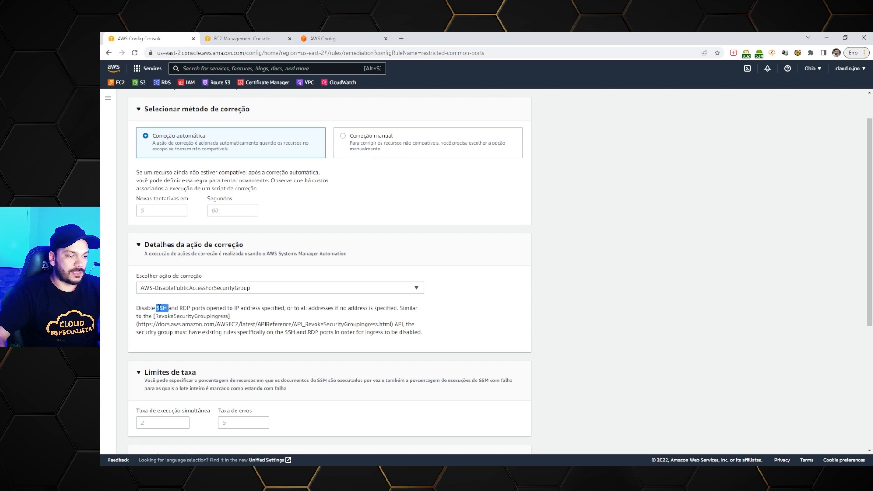
{"action": "double_click", "coordinate": [184, 308]}
{"action": "left_click_drag", "start_coordinate": [213, 308], "coordinate": [234, 309]}
{"action": "left_click", "coordinate": [290, 308]}
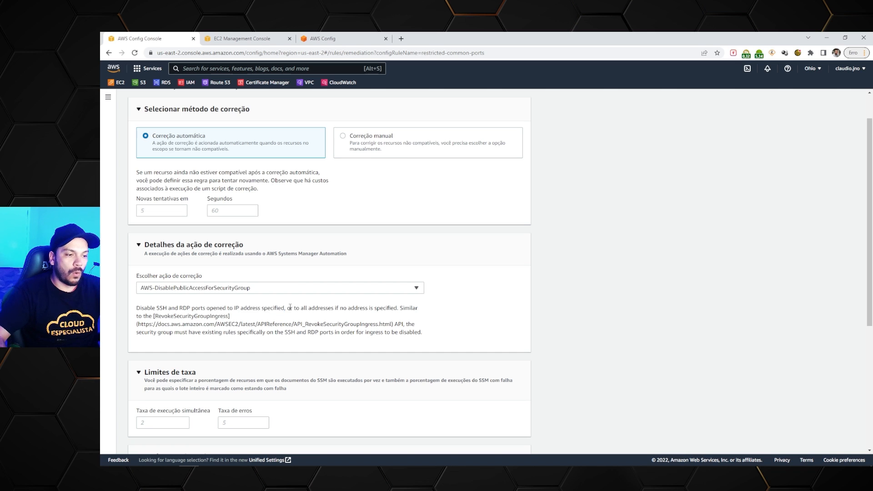
Examine the remediation description's wording on unspecified addresses, the RevokeSecurityGroupIngress API and the RDP ports.
{"action": "left_click_drag", "start_coordinate": [301, 308], "coordinate": [397, 317]}
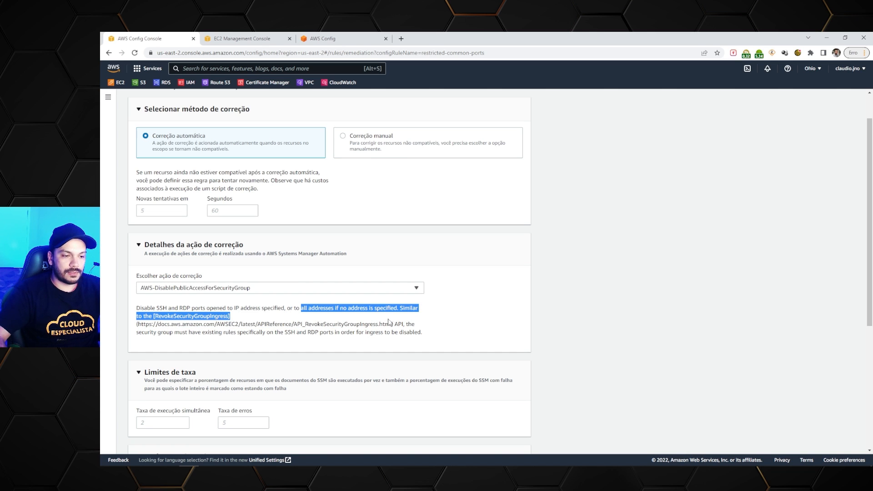
{"action": "double_click", "coordinate": [273, 308]}
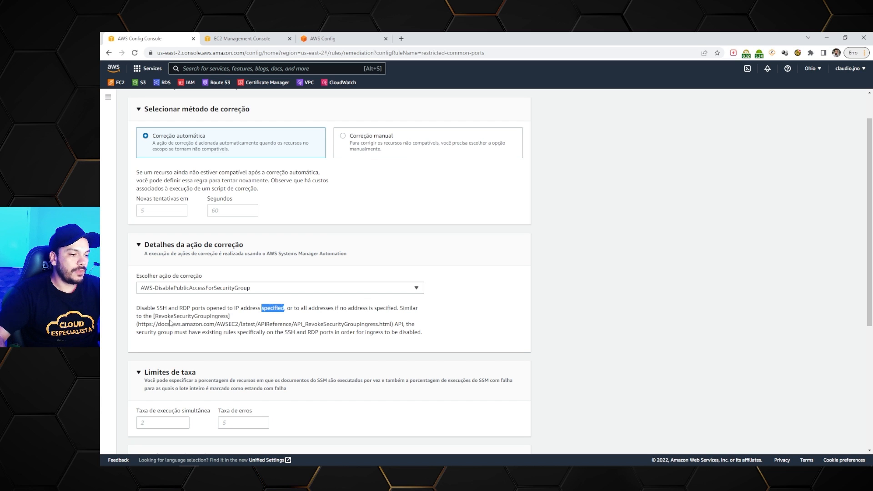
{"action": "left_click_drag", "start_coordinate": [155, 316], "coordinate": [226, 316]}
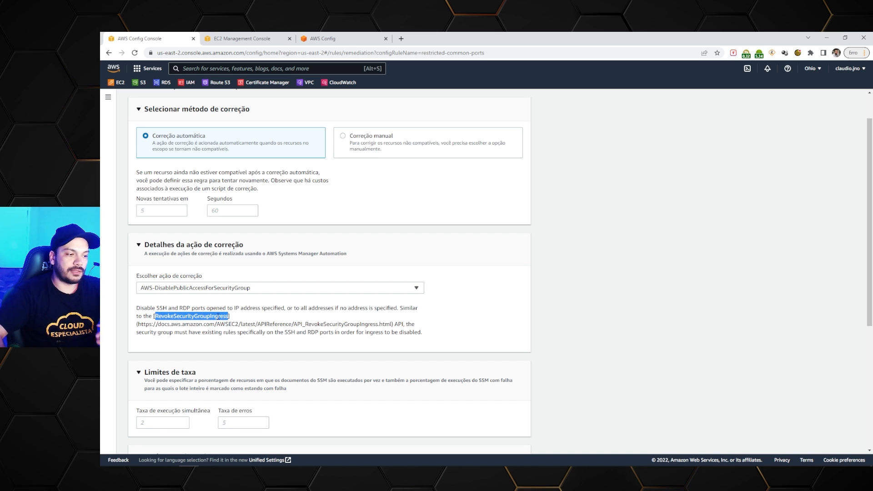
{"action": "left_click", "coordinate": [163, 309]}
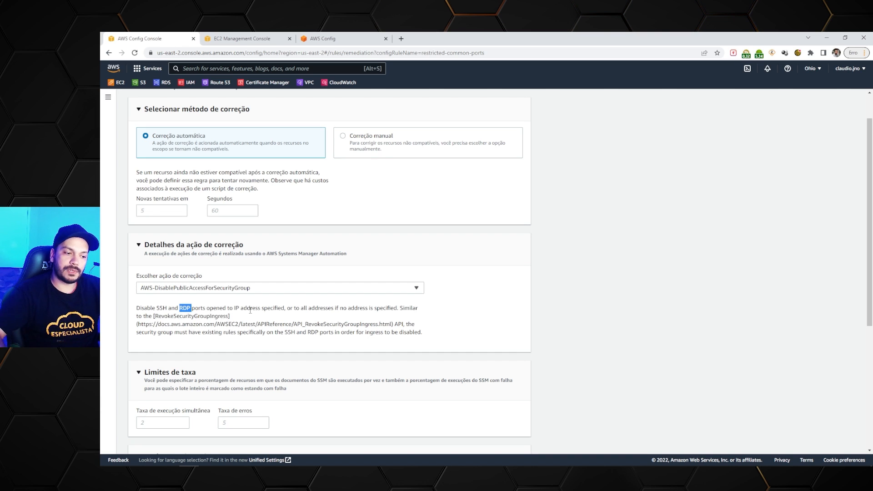
Set the resource ID parameter to GroupId so the noncompliant security group's ID is passed to the remediation action.
{"action": "scroll", "coordinate": [372, 320], "scroll_direction": "down", "scroll_amount": 5}
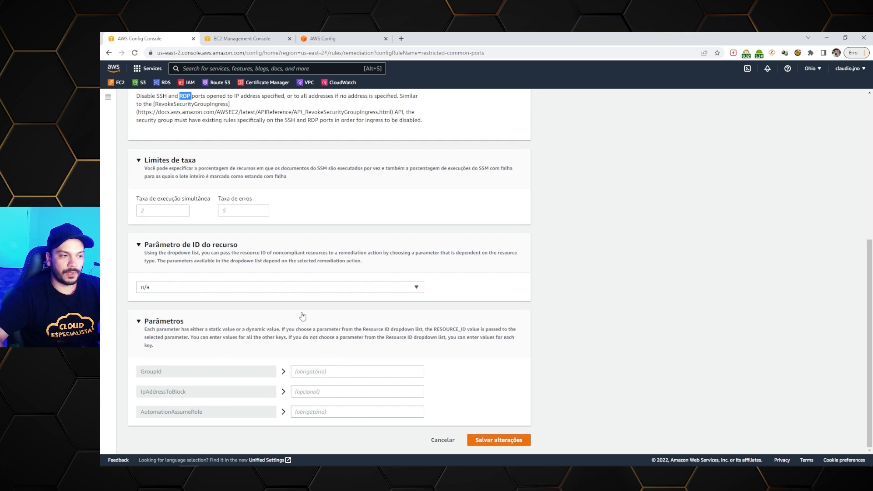
{"action": "left_click", "coordinate": [337, 375]}
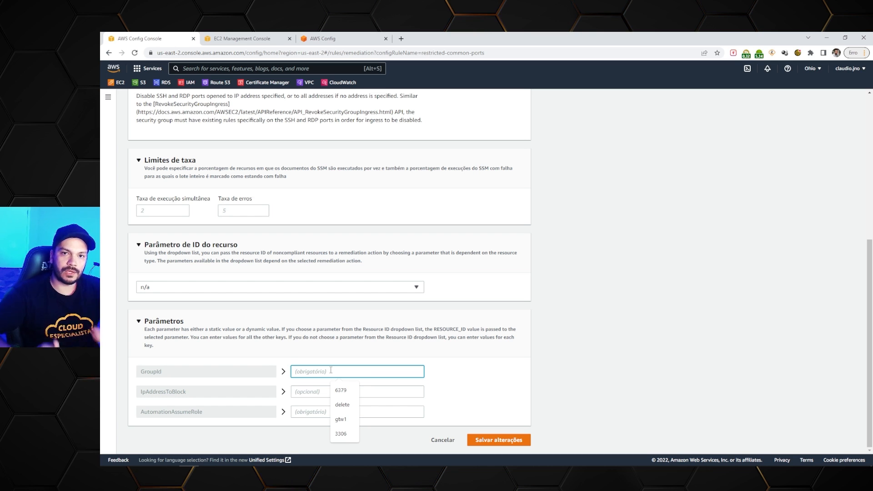
{"action": "left_click", "coordinate": [219, 290]}
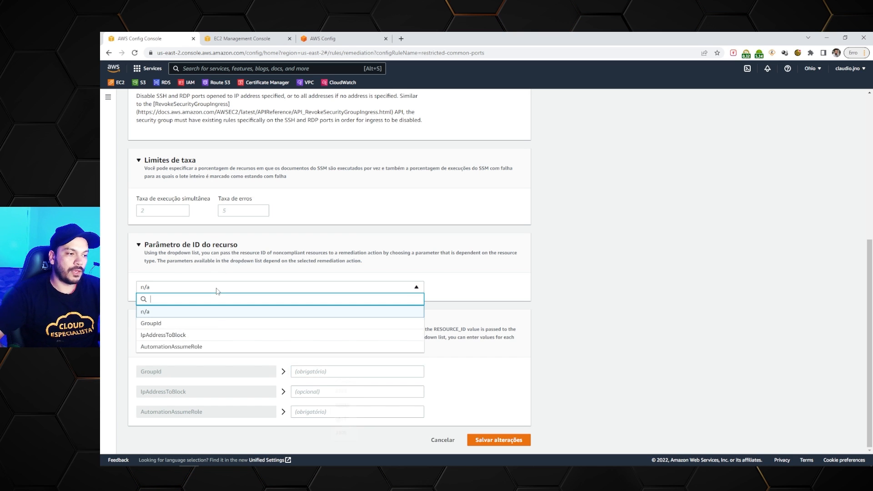
{"action": "left_click", "coordinate": [196, 324]}
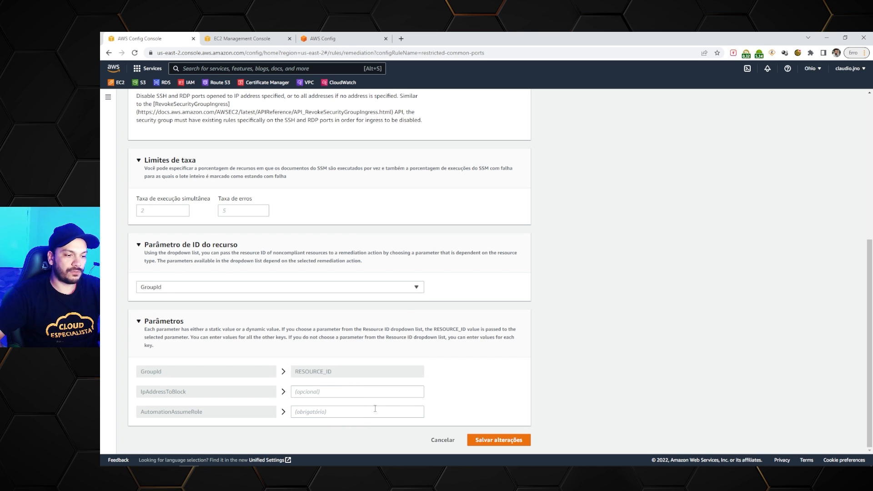
{"action": "left_click_drag", "start_coordinate": [302, 372], "coordinate": [328, 373]}
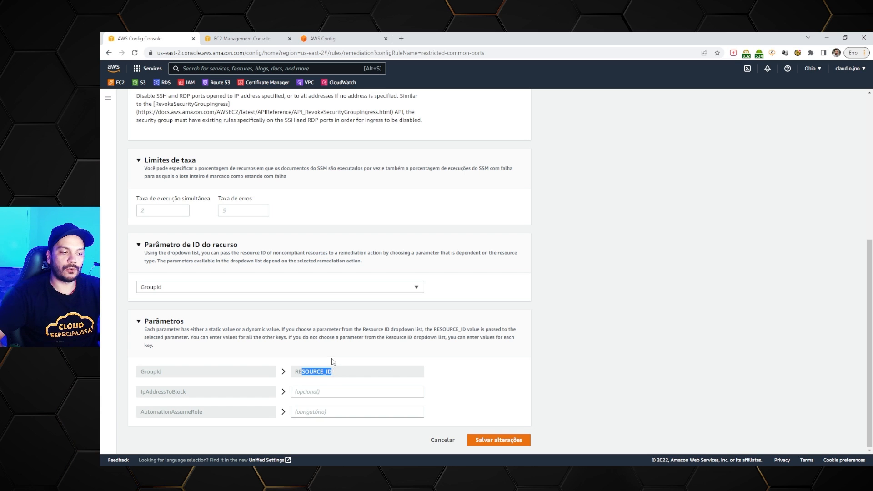
{"action": "left_click", "coordinate": [331, 367]}
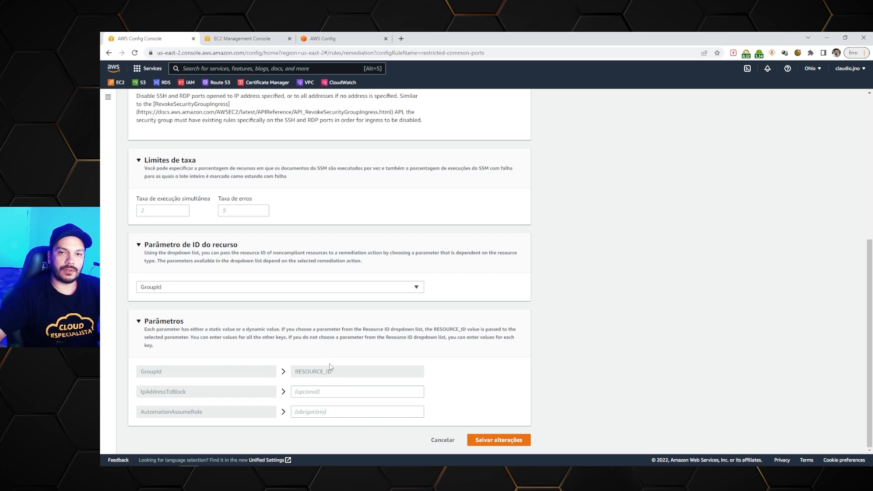
Compare the optional IpAddressToBlock parameter with the action description, and examine the required AutomationAssumeRole parameter.
{"action": "left_click", "coordinate": [304, 392]}
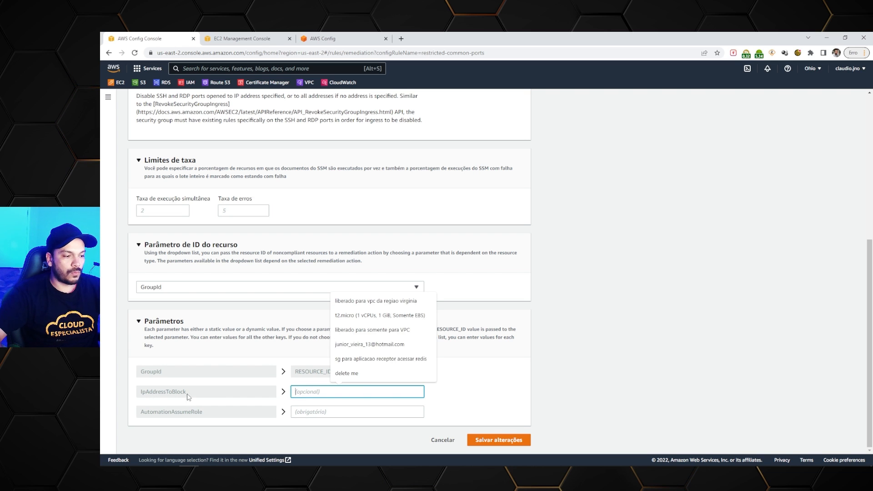
{"action": "scroll", "coordinate": [307, 299], "scroll_direction": "up", "scroll_amount": 4}
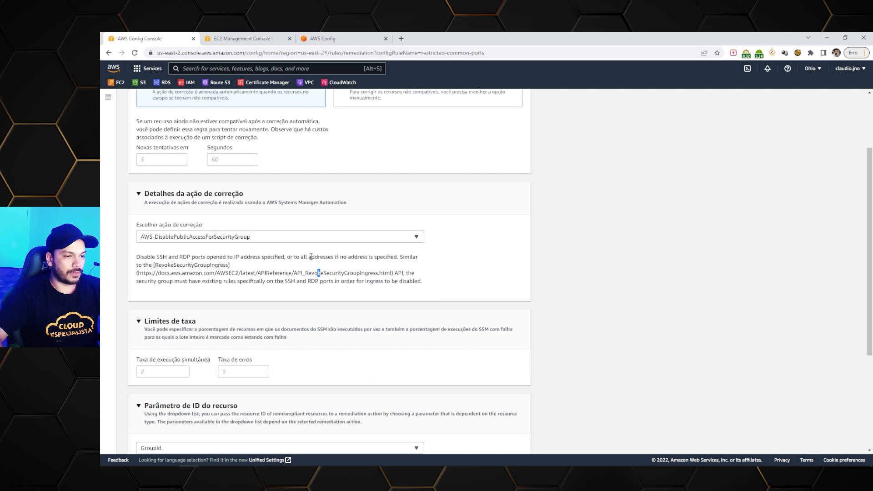
{"action": "left_click_drag", "start_coordinate": [303, 257], "coordinate": [351, 256]}
{"action": "scroll", "coordinate": [364, 273], "scroll_direction": "down", "scroll_amount": 4}
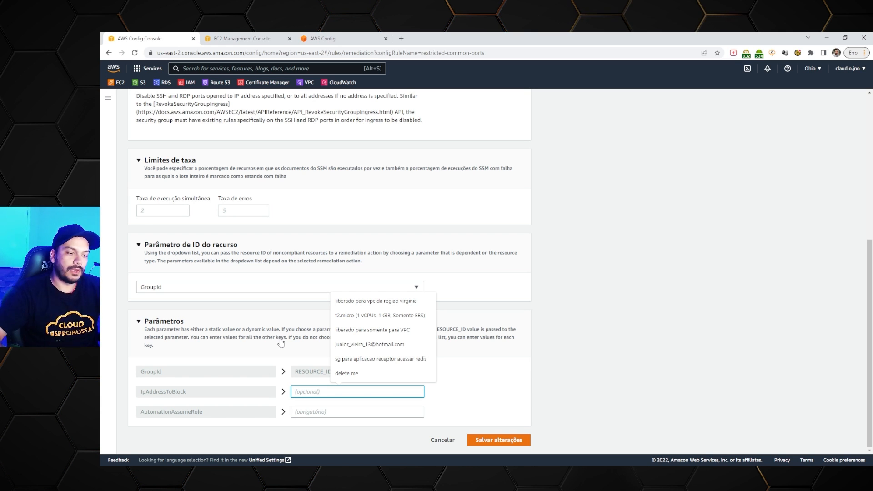
{"action": "left_click", "coordinate": [325, 411]}
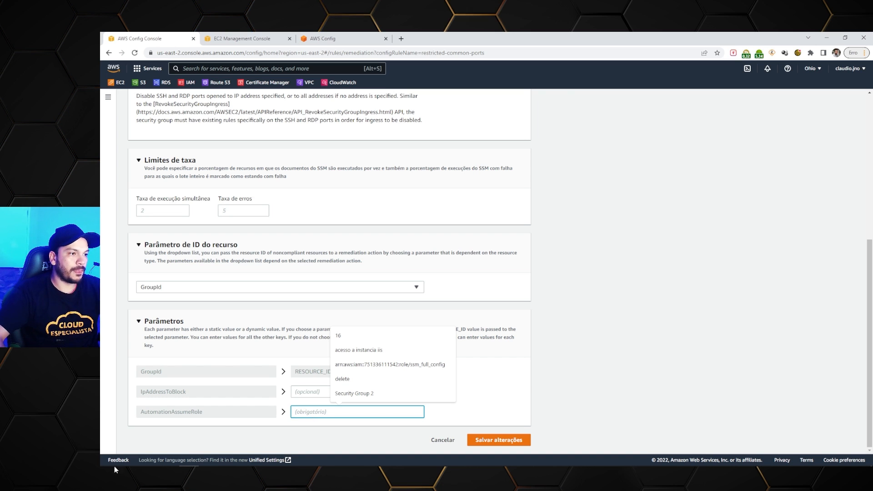
{"action": "left_click", "coordinate": [308, 337]}
{"action": "left_click", "coordinate": [171, 387]}
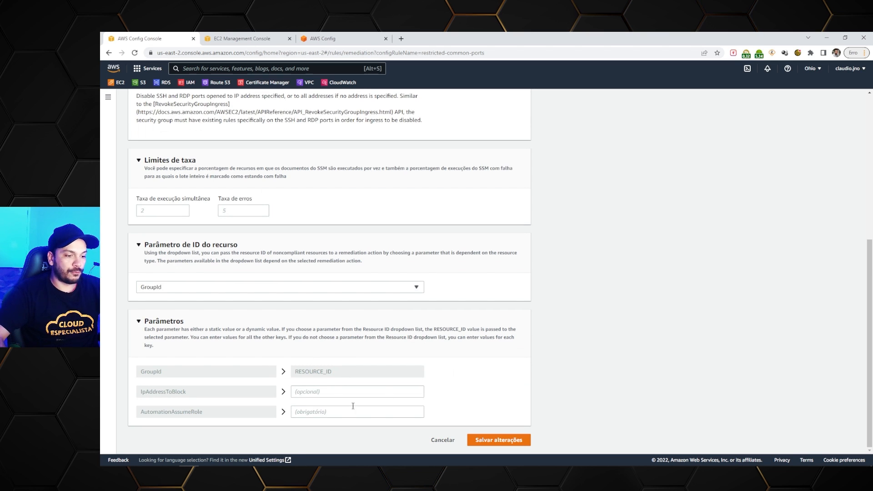
{"action": "left_click", "coordinate": [296, 410]}
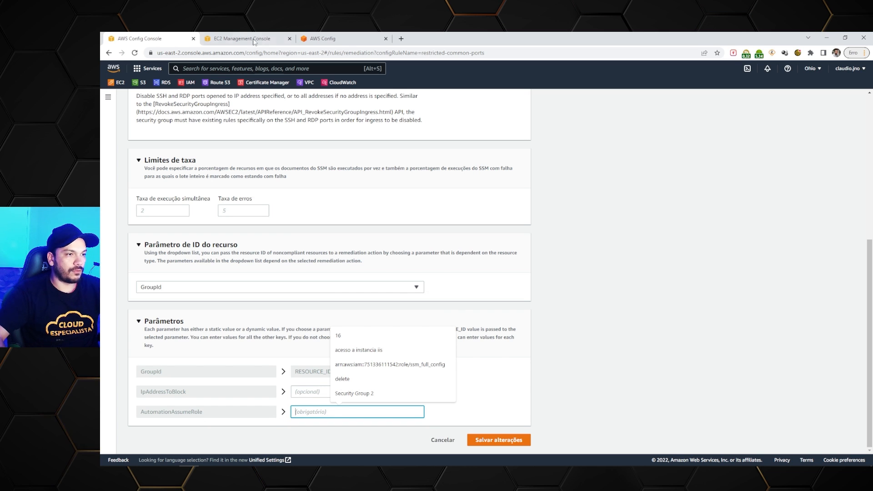
Open the IAM service in a separate browser tab and start creating a new role from the roles (Funções) page.
{"action": "left_click", "coordinate": [218, 68]}
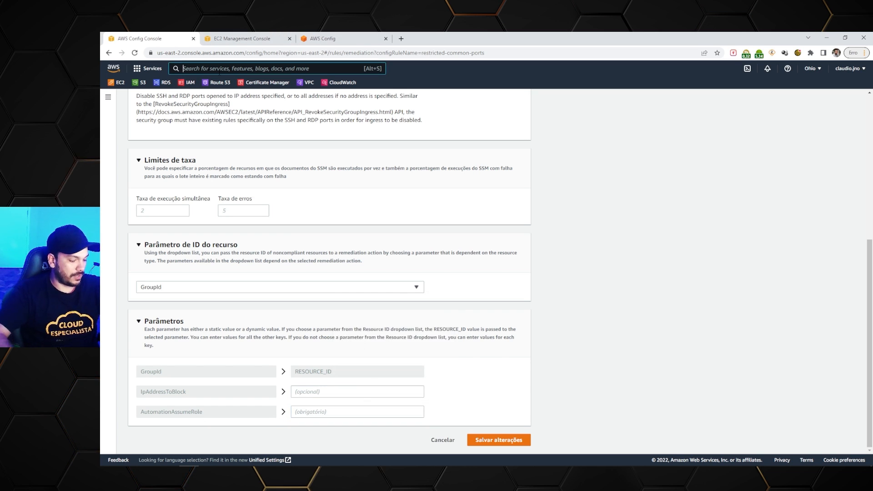
{"action": "type", "text": "iam"}
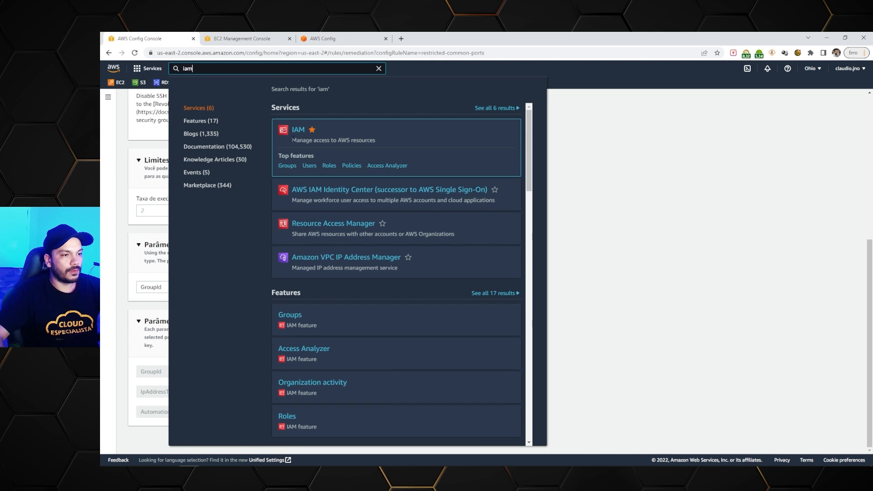
{"action": "middle_click", "coordinate": [300, 131]}
{"action": "left_click", "coordinate": [331, 38]}
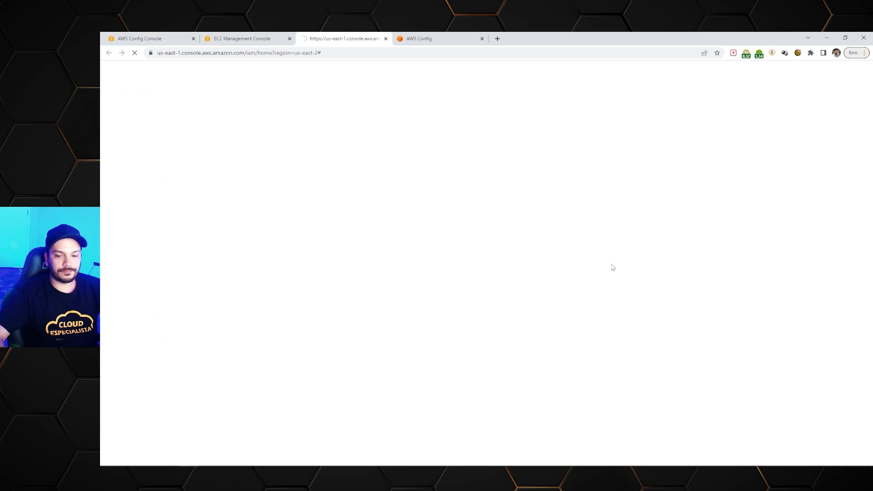
{"action": "left_click", "coordinate": [423, 305]}
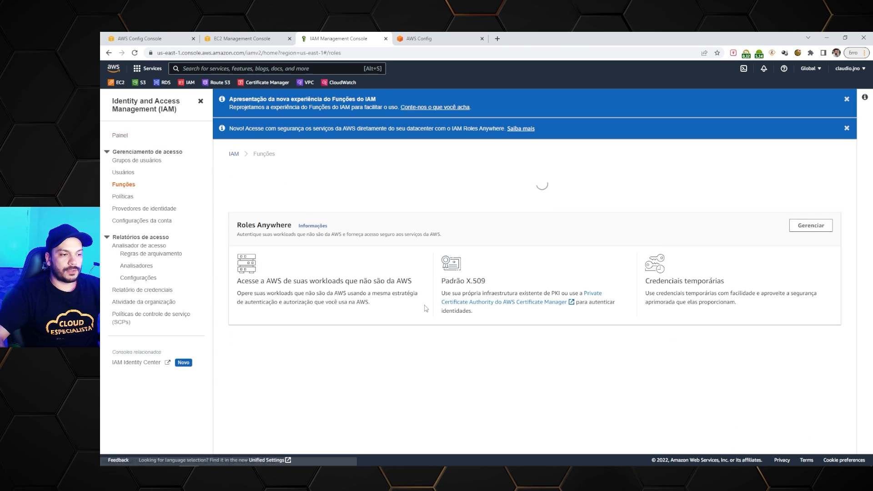
{"action": "left_click", "coordinate": [794, 179]}
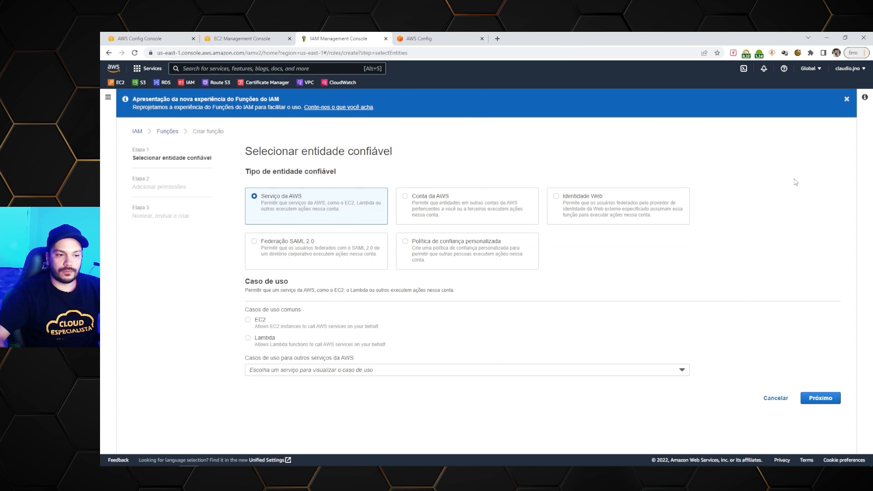
Choose Systems Manager as the AWS service and use case for the role's trusted entity, and continue to the permissions.
{"action": "left_click", "coordinate": [273, 370]}
{"action": "type", "text": "syste"}
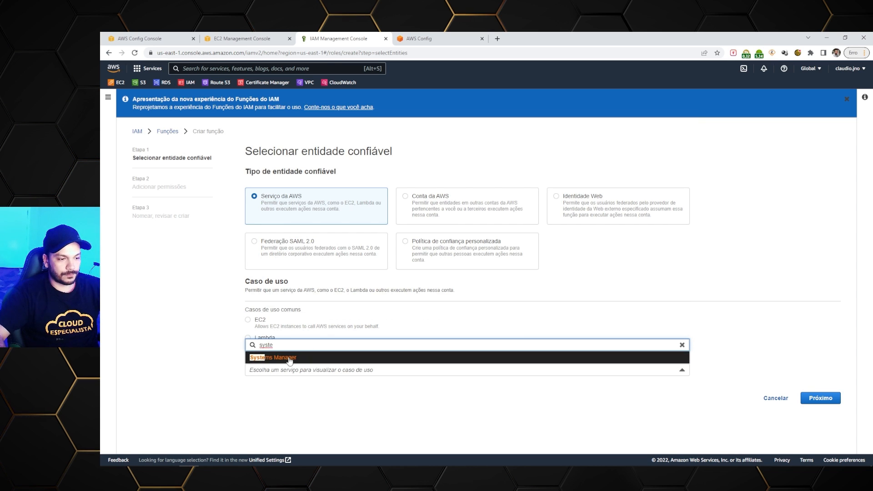
{"action": "left_click", "coordinate": [291, 358]}
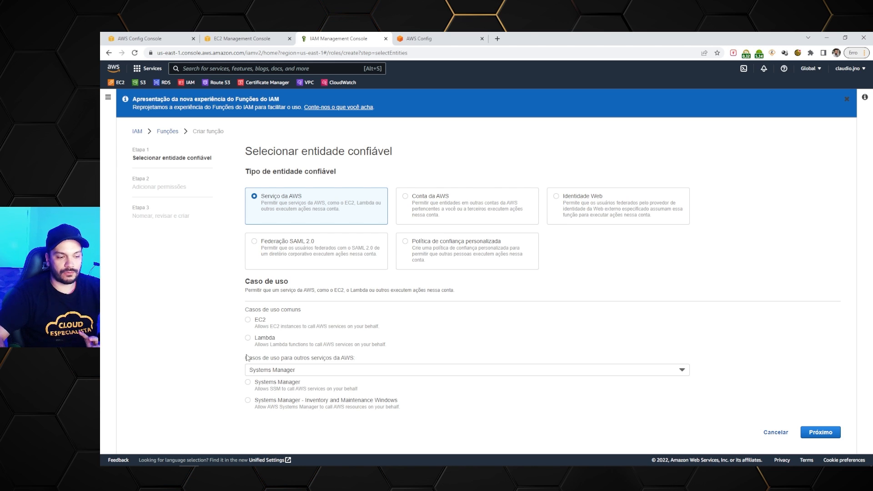
{"action": "left_click", "coordinate": [820, 431]}
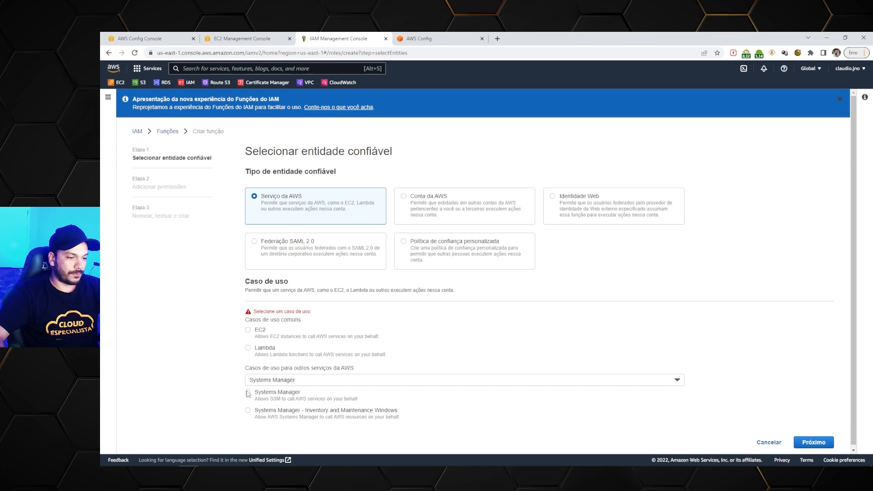
{"action": "left_click", "coordinate": [248, 393]}
{"action": "left_click", "coordinate": [820, 432]}
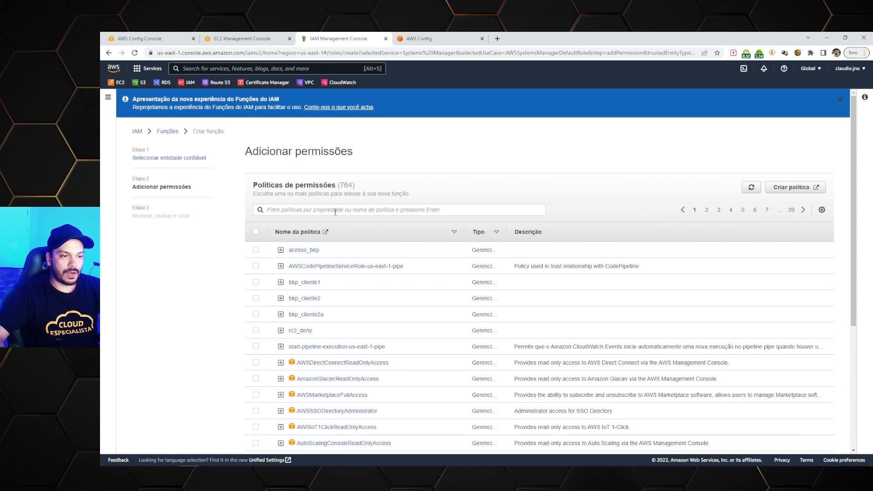
Filter the permission policies by "ec2" and select AmazonEC2FullAccess for the role.
{"action": "left_click", "coordinate": [335, 211]}
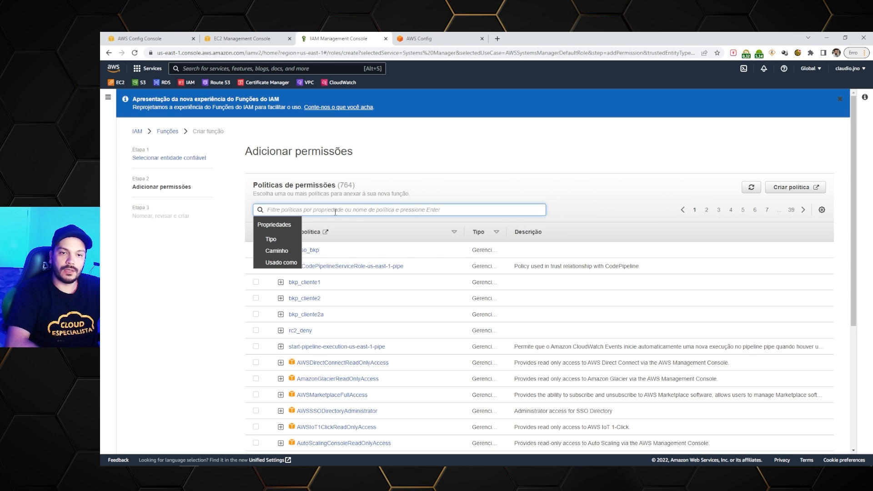
{"action": "type", "text": "ec2"}
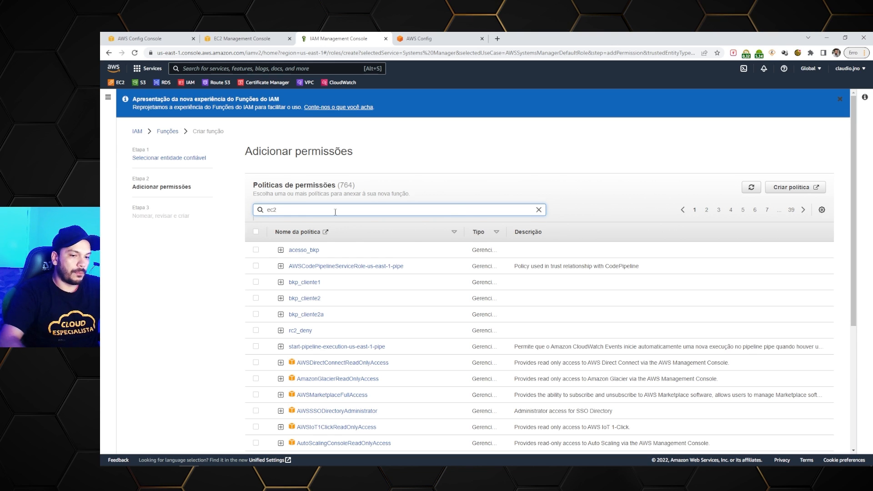
{"action": "key", "text": "Return"}
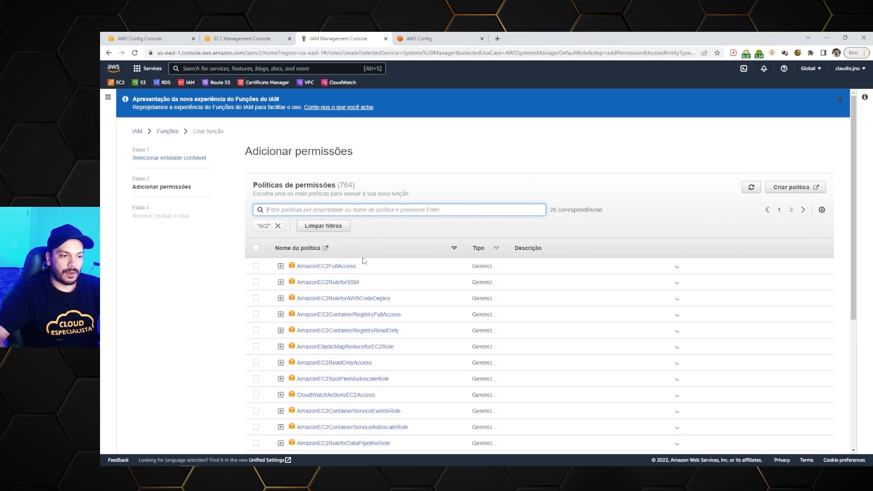
{"action": "left_click", "coordinate": [255, 266]}
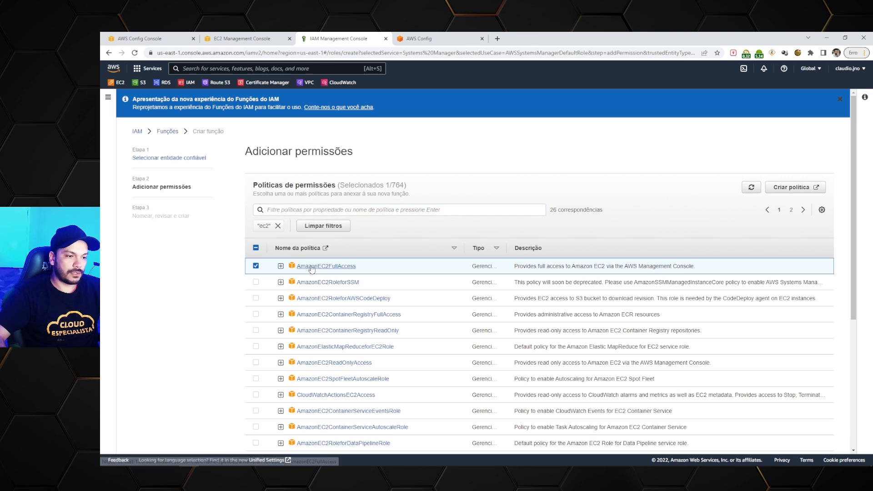
Replace the policy filter with "ssm", add AmazonSSMFullAccess to the selected policies and continue to the role review.
{"action": "left_click", "coordinate": [288, 210]}
{"action": "type", "text": "ssm"}
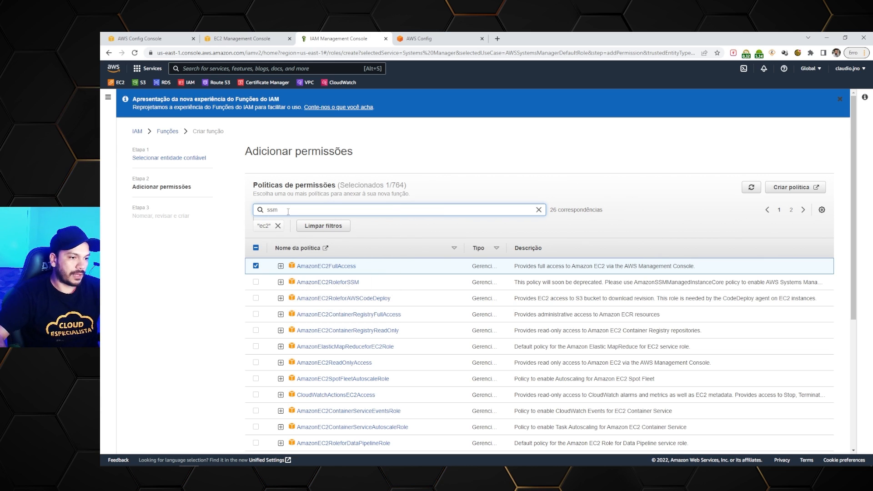
{"action": "left_click", "coordinate": [279, 226]}
{"action": "left_click", "coordinate": [287, 210]}
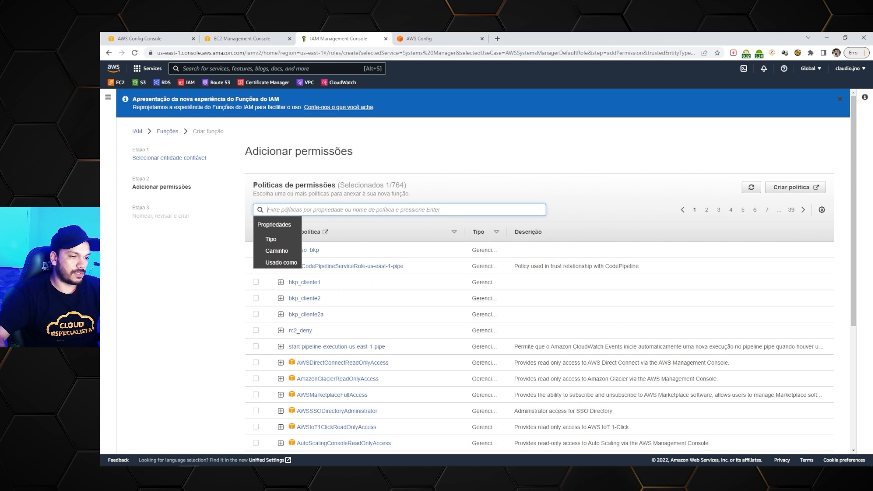
{"action": "type", "text": "ssm"}
{"action": "key", "text": "Return"}
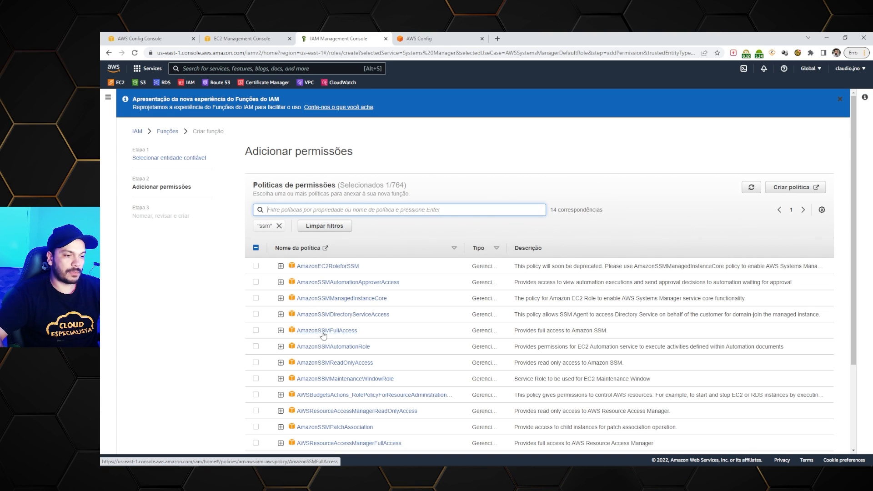
{"action": "left_click", "coordinate": [256, 330]}
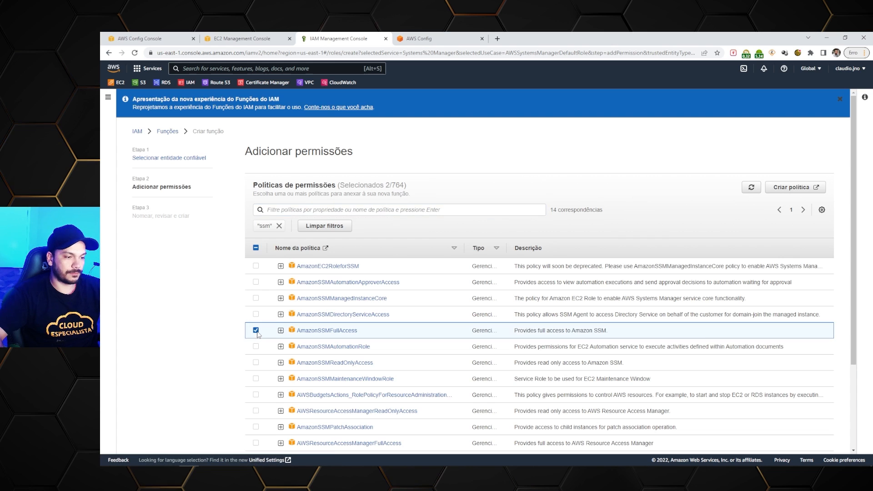
{"action": "scroll", "coordinate": [256, 332], "scroll_direction": "down", "scroll_amount": 3}
{"action": "left_click", "coordinate": [814, 439]}
Name the new Systems Manager role ssm_config, keep its default description and selected policies, and create it.
{"action": "scroll", "coordinate": [528, 332], "scroll_direction": "down", "scroll_amount": 3}
{"action": "scroll", "coordinate": [529, 333], "scroll_direction": "up", "scroll_amount": 2}
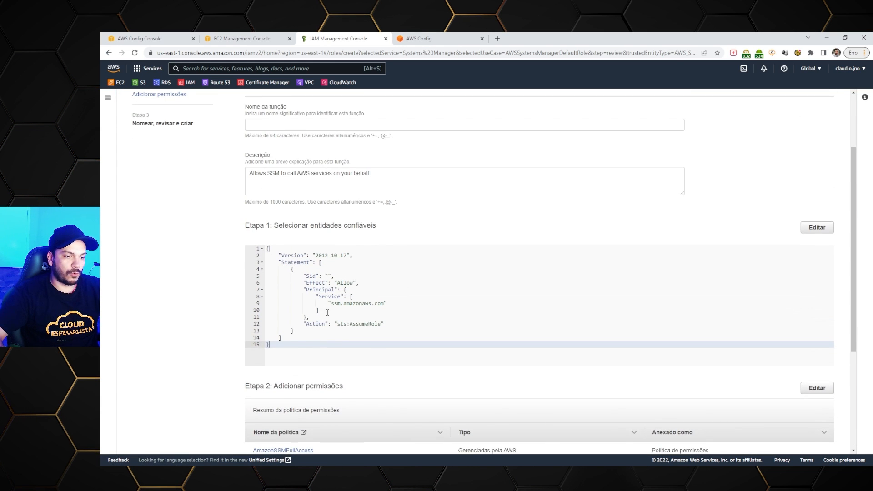
{"action": "scroll", "coordinate": [324, 312], "scroll_direction": "up", "scroll_amount": 2}
{"action": "left_click", "coordinate": [288, 218]}
{"action": "type", "text": "ssm"}
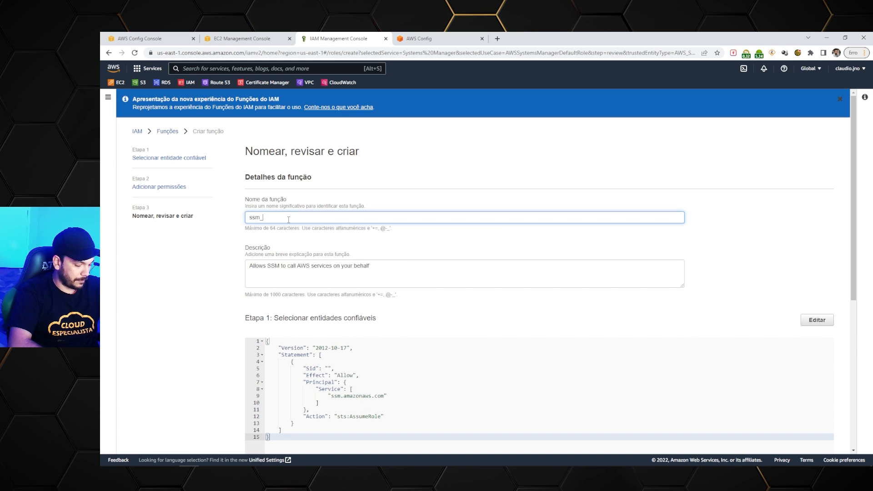
{"action": "type", "text": "_role"}
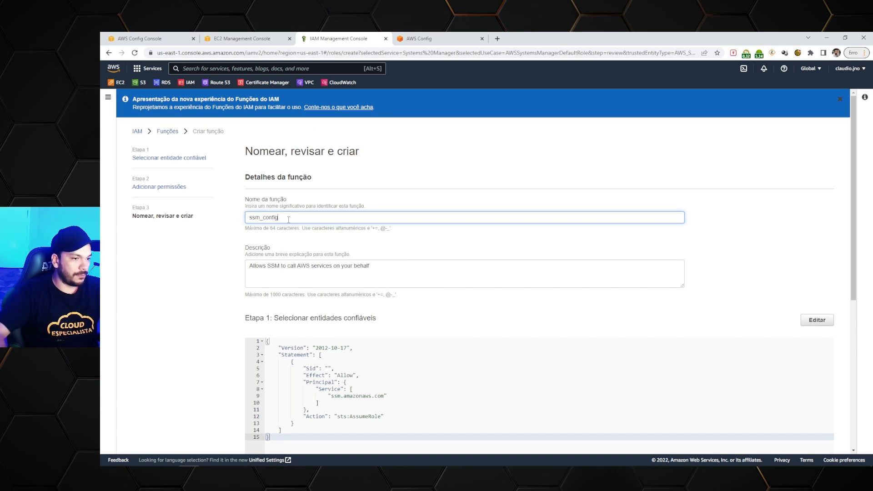
{"action": "scroll", "coordinate": [820, 398], "scroll_direction": "down", "scroll_amount": 4}
{"action": "scroll", "coordinate": [821, 399], "scroll_direction": "down", "scroll_amount": 2}
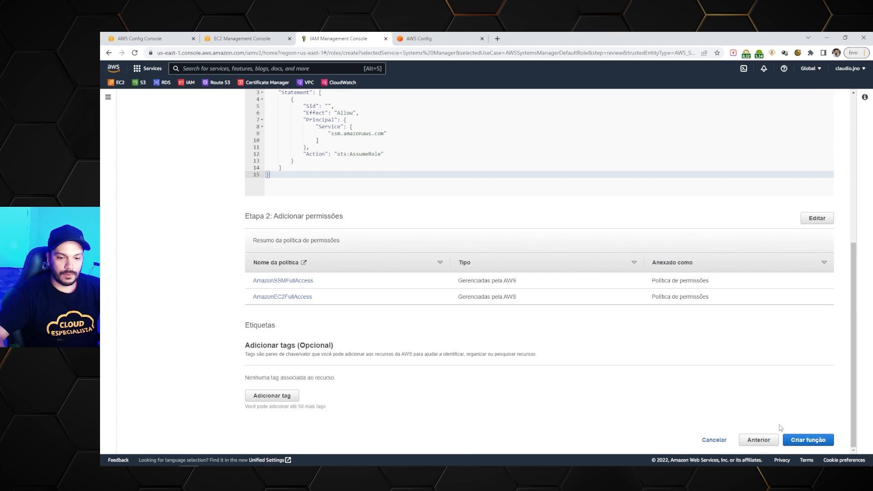
{"action": "left_click", "coordinate": [805, 441]}
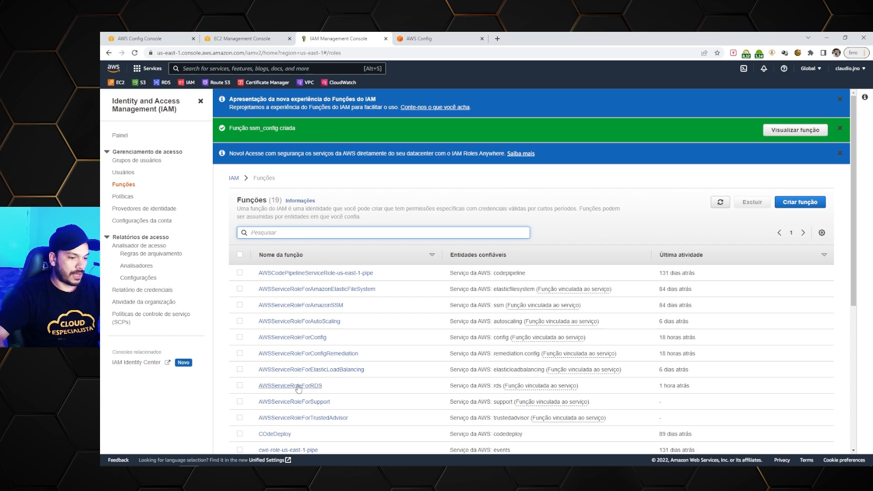
Open the ssm_config role's details from the roles list and copy its ARN.
{"action": "scroll", "coordinate": [275, 273], "scroll_direction": "down", "scroll_amount": 5}
{"action": "left_click", "coordinate": [275, 306]}
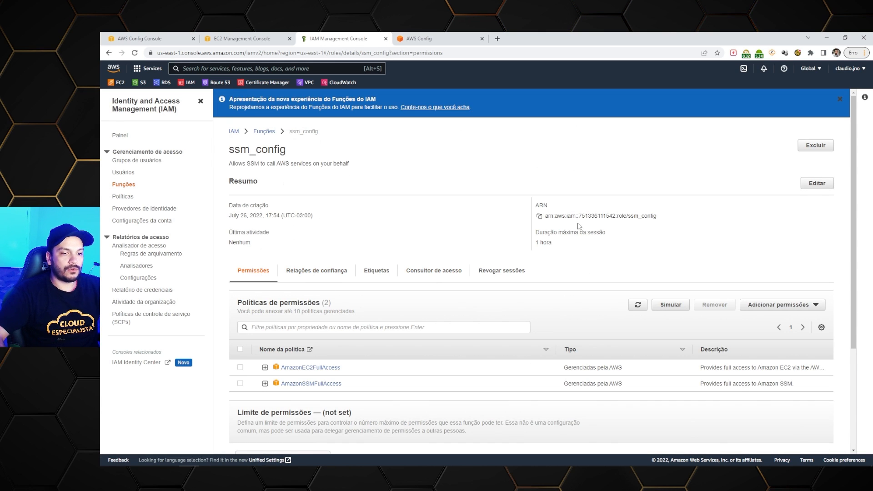
{"action": "double_click", "coordinate": [539, 205]}
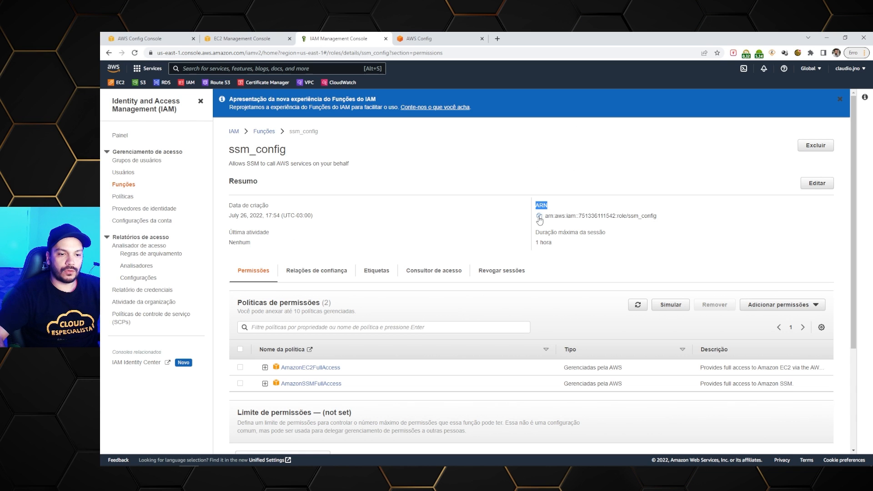
{"action": "left_click", "coordinate": [540, 217]}
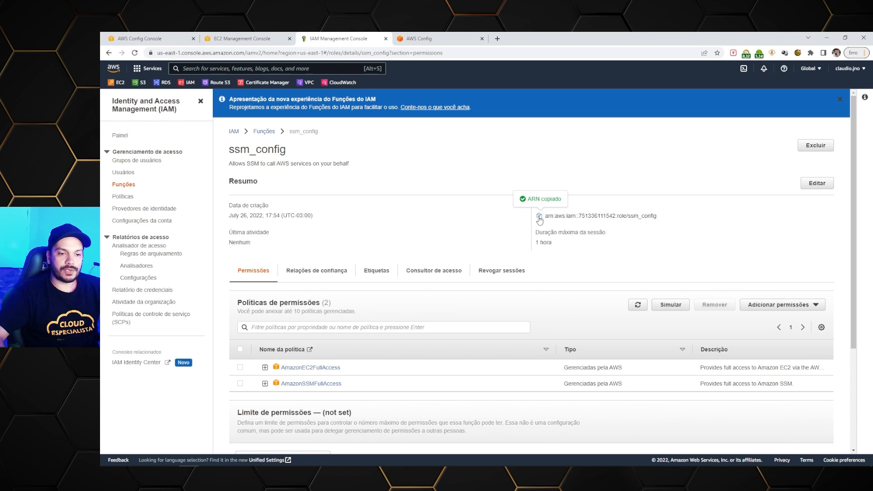
Return to the remediation action form in AWS Config and paste the copied role ARN as the AutomationAssumeRole value.
{"action": "left_click", "coordinate": [144, 39]}
{"action": "left_click", "coordinate": [544, 353]}
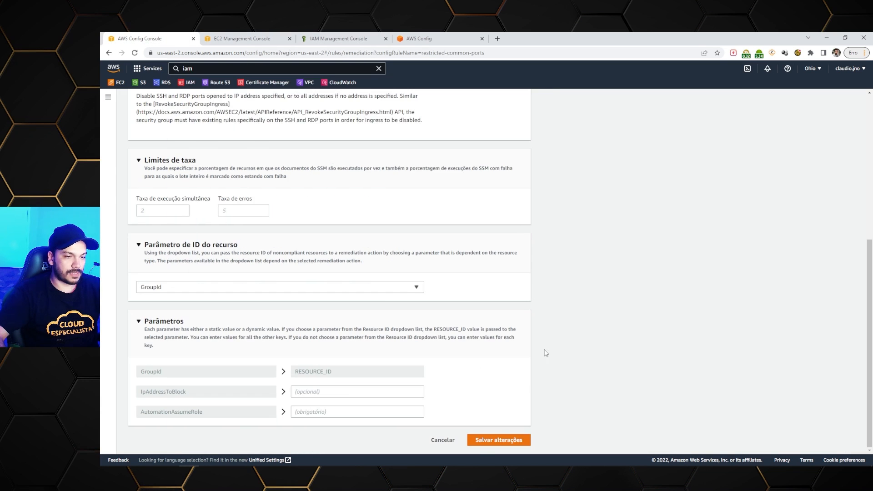
{"action": "left_click", "coordinate": [315, 412]}
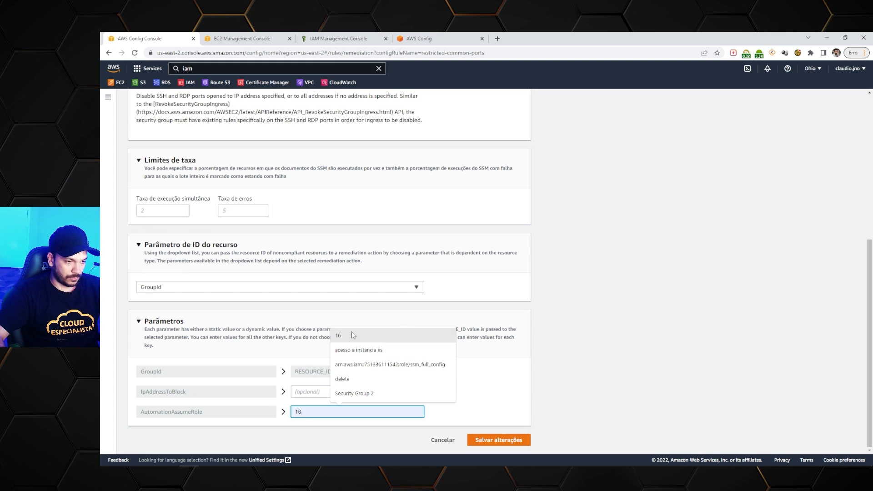
{"action": "left_click", "coordinate": [505, 376]}
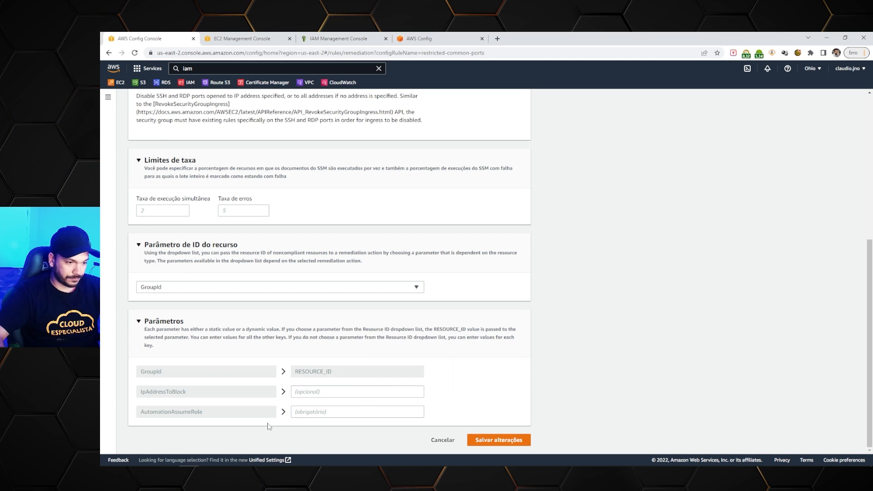
{"action": "left_click", "coordinate": [310, 411]}
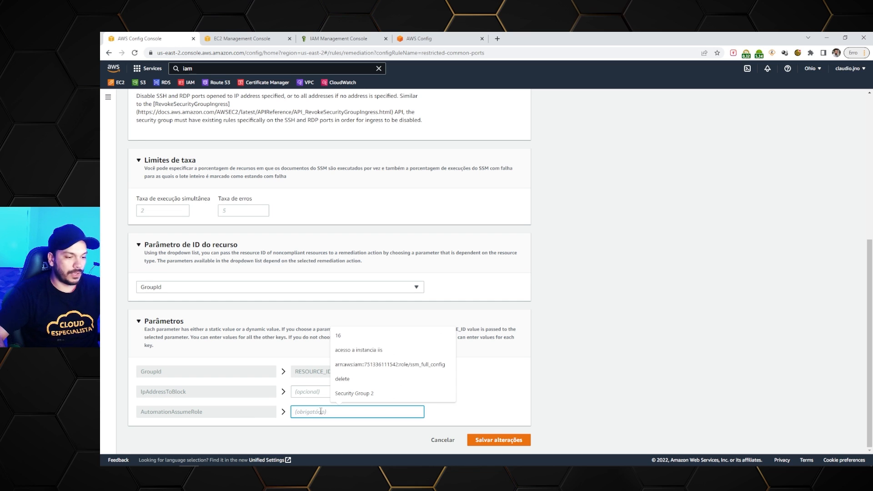
{"action": "key", "text": "ctrl+v"}
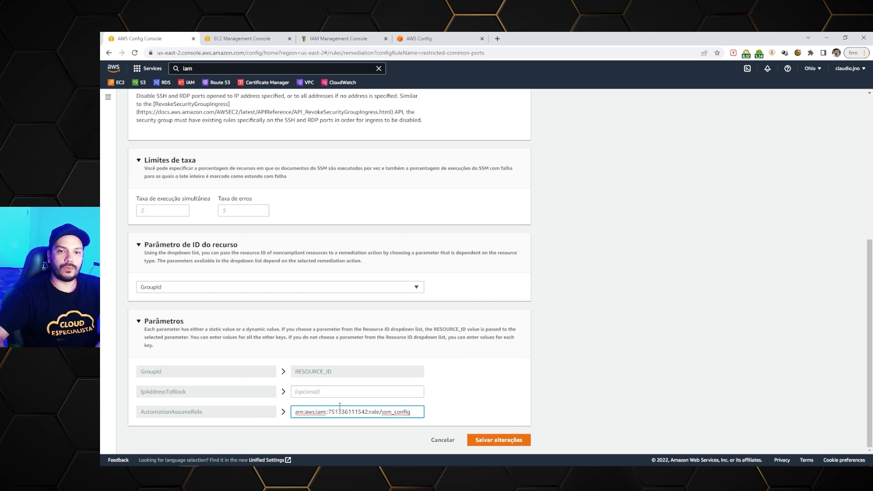
Set the automatic remediation to retry 1 time in 60 seconds and save the remediation action.
{"action": "scroll", "coordinate": [377, 302], "scroll_direction": "up", "scroll_amount": 5}
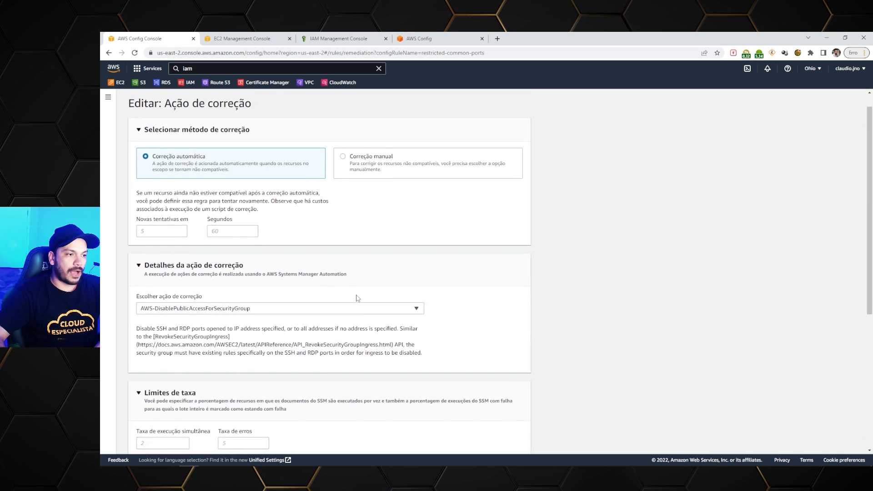
{"action": "left_click", "coordinate": [152, 250]}
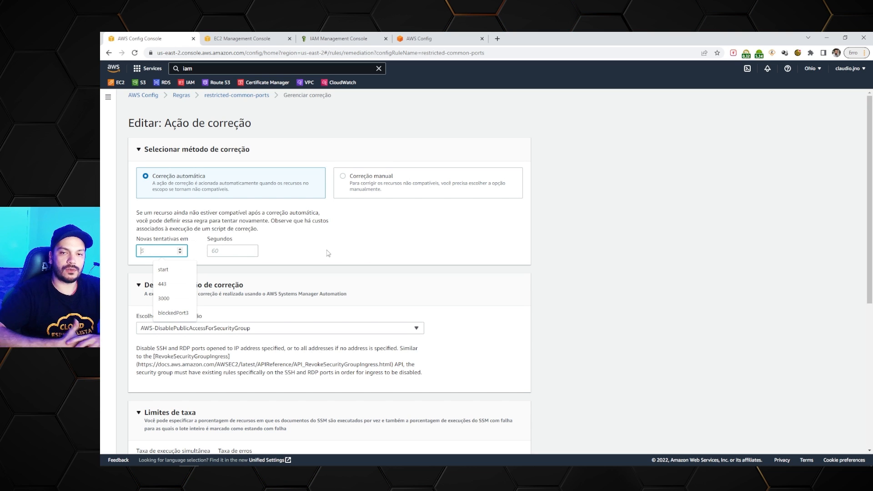
{"action": "type", "text": "1"}
{"action": "left_click", "coordinate": [215, 249]}
{"action": "type", "text": "60"}
{"action": "left_click", "coordinate": [561, 302]}
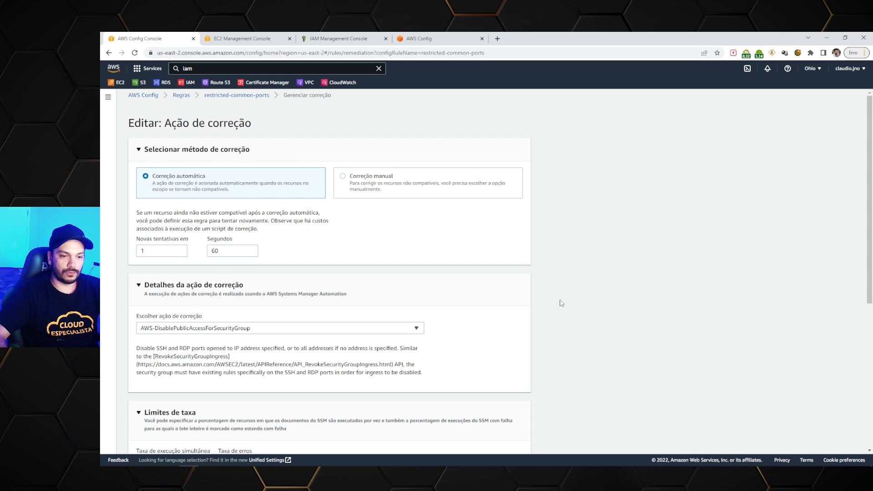
{"action": "scroll", "coordinate": [560, 305], "scroll_direction": "down", "scroll_amount": 6}
{"action": "left_click", "coordinate": [498, 442]}
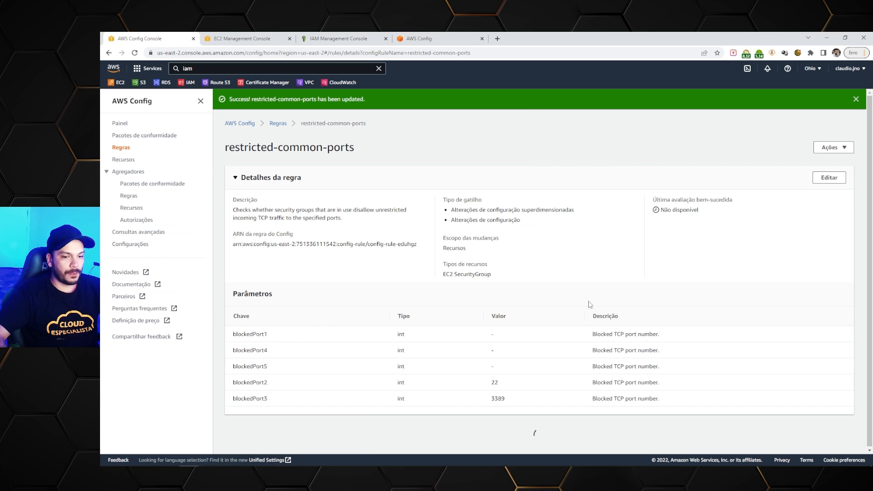
Expand the rule's remediation action (Ação de correção) and review its parameters, values and descriptions.
{"action": "scroll", "coordinate": [412, 379], "scroll_direction": "down", "scroll_amount": 3}
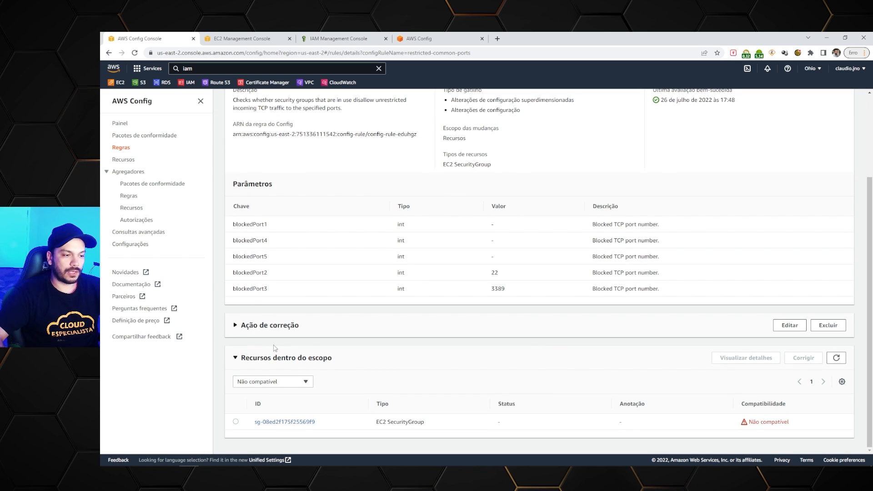
{"action": "left_click", "coordinate": [238, 326]}
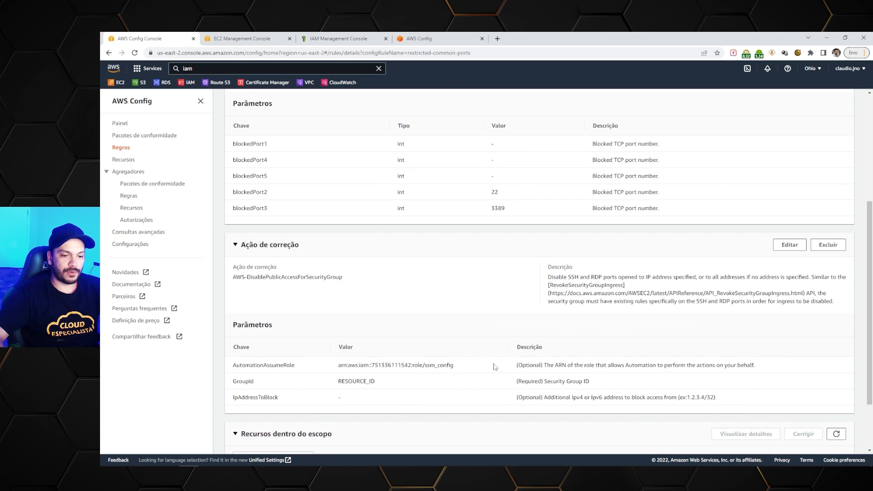
{"action": "scroll", "coordinate": [486, 365], "scroll_direction": "down", "scroll_amount": 1}
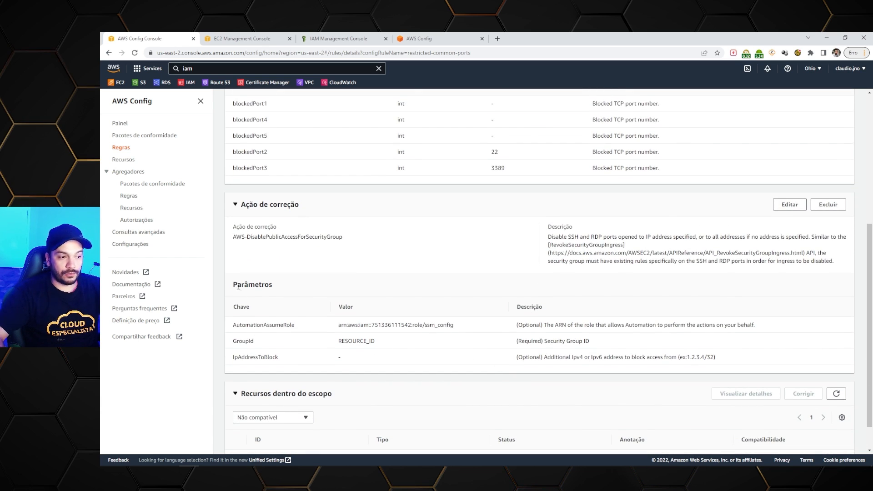
{"action": "left_click_drag", "start_coordinate": [233, 285], "coordinate": [273, 285]}
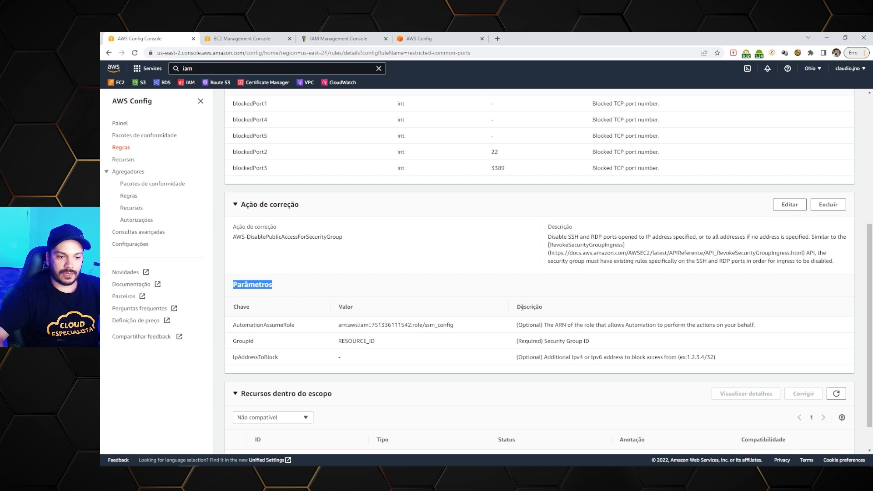
{"action": "left_click_drag", "start_coordinate": [521, 307], "coordinate": [544, 308]}
{"action": "left_click_drag", "start_coordinate": [716, 358], "coordinate": [519, 325]}
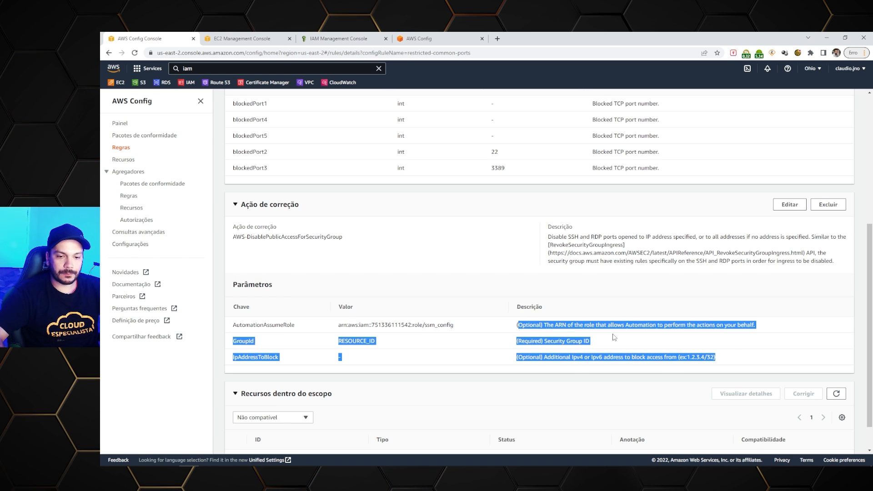
{"action": "left_click", "coordinate": [614, 337]}
{"action": "scroll", "coordinate": [600, 291], "scroll_direction": "down", "scroll_amount": 1}
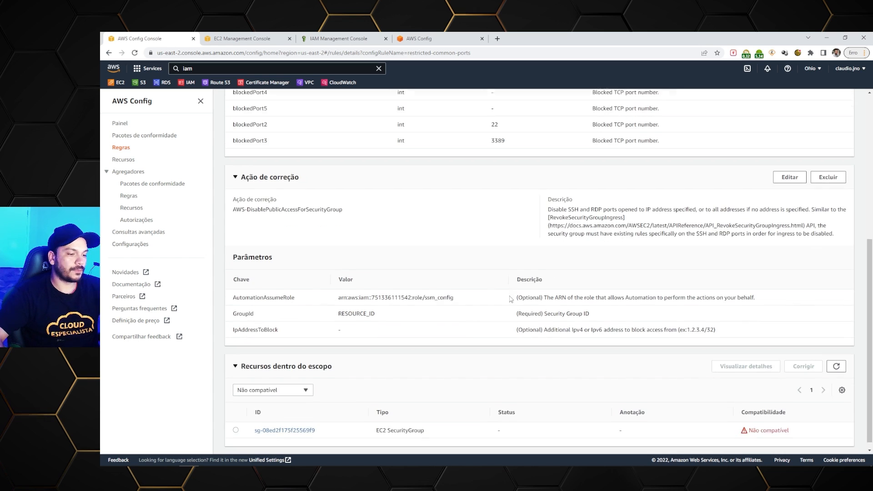
Go back to the rules list and re-evaluate the restricted-common-ports rule.
{"action": "scroll", "coordinate": [594, 354], "scroll_direction": "up", "scroll_amount": 5}
{"action": "scroll", "coordinate": [594, 354], "scroll_direction": "up", "scroll_amount": 3}
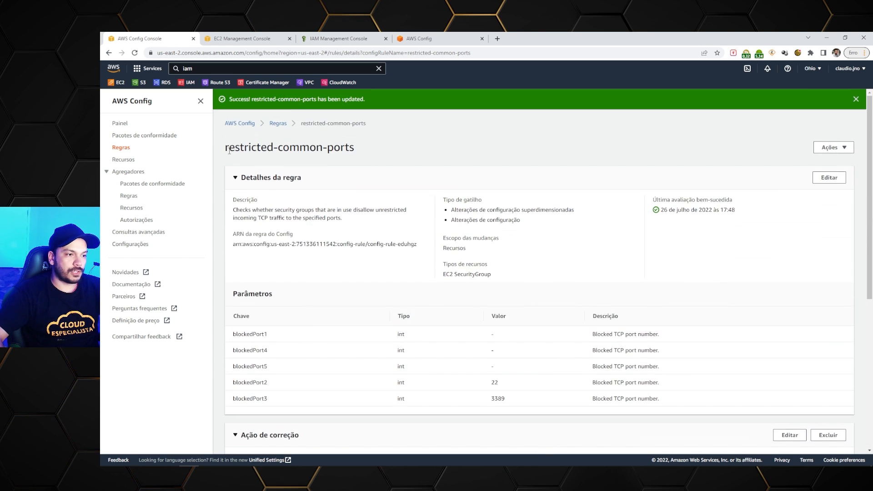
{"action": "left_click", "coordinate": [276, 121]}
{"action": "left_click", "coordinate": [236, 223]}
{"action": "left_click", "coordinate": [764, 165]}
{"action": "left_click", "coordinate": [770, 191]}
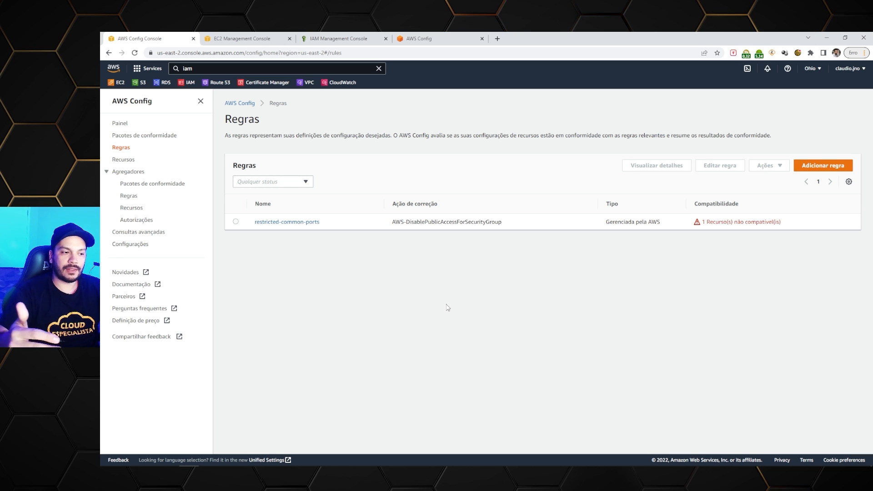
Open the restricted-common-ports rule, check its last successful evaluation time and refresh the resources in scope.
{"action": "left_click", "coordinate": [276, 222]}
{"action": "left_click_drag", "start_coordinate": [739, 190], "coordinate": [721, 191]}
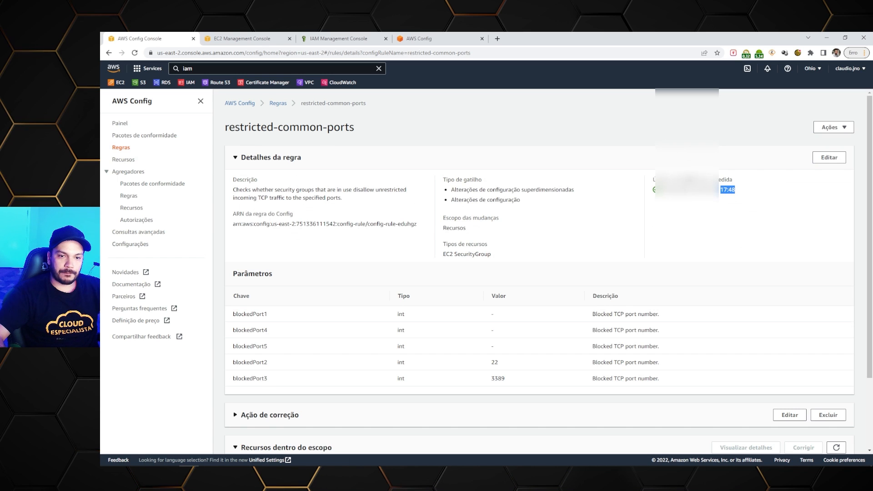
{"action": "left_click", "coordinate": [726, 191]}
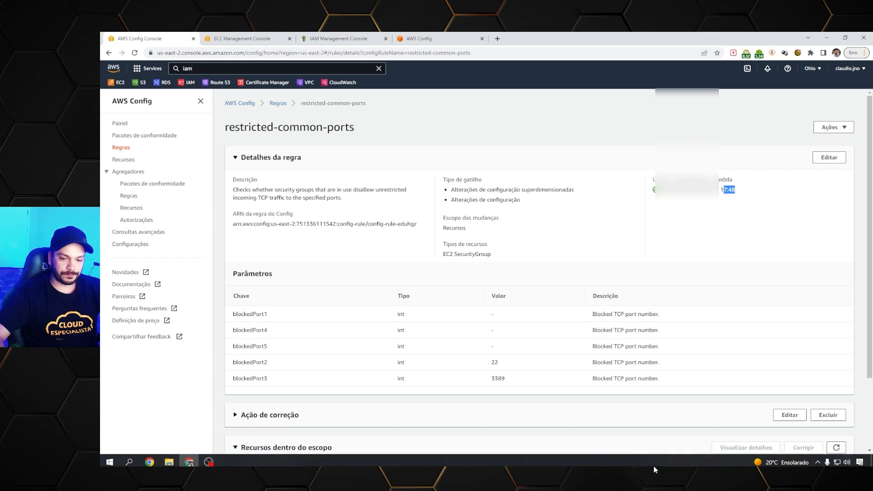
{"action": "scroll", "coordinate": [545, 370], "scroll_direction": "down", "scroll_amount": 2}
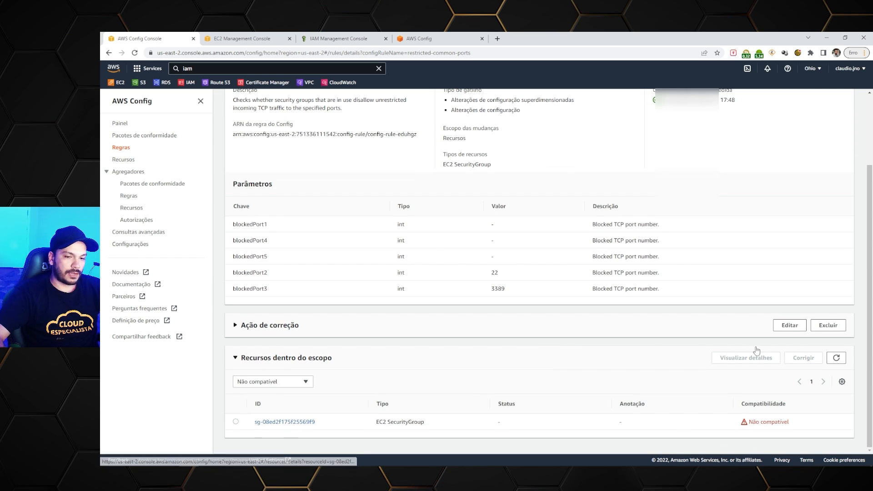
{"action": "left_click", "coordinate": [834, 360]}
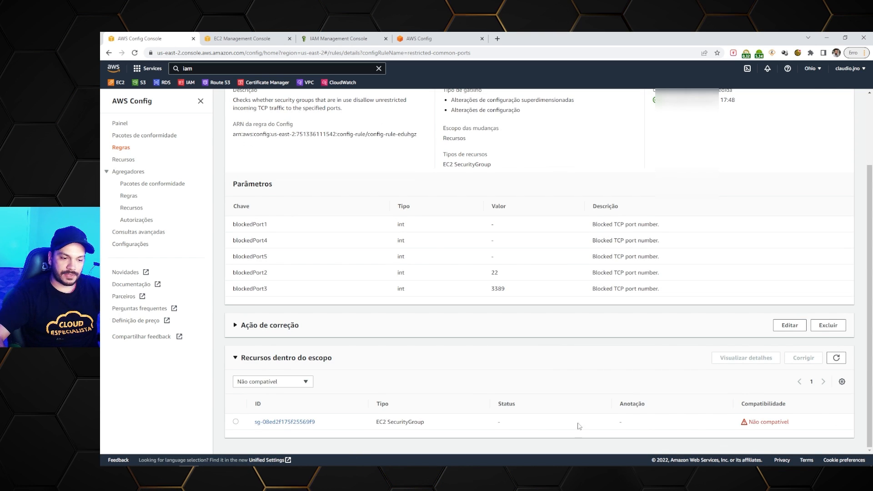
Examine the noncompliant security group's remediation status and reload the in-scope resources to check whether the action has run.
{"action": "left_click_drag", "start_coordinate": [801, 426], "coordinate": [253, 401]}
{"action": "left_click", "coordinate": [499, 405]}
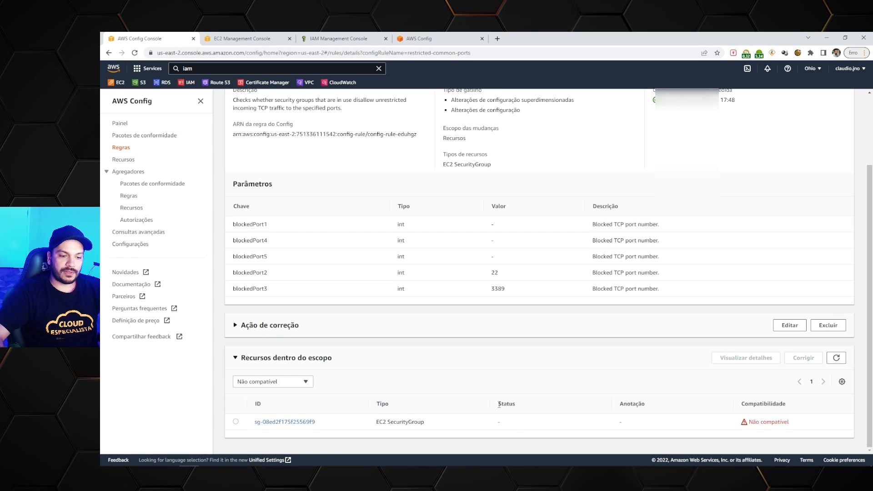
{"action": "left_click_drag", "start_coordinate": [646, 405], "coordinate": [607, 410]}
{"action": "left_click_drag", "start_coordinate": [503, 404], "coordinate": [525, 407]}
{"action": "left_click", "coordinate": [500, 421]}
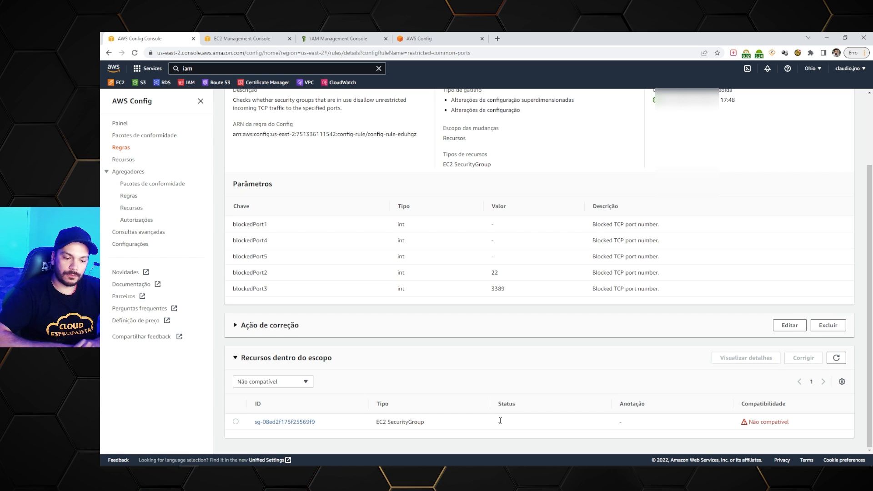
{"action": "left_click_drag", "start_coordinate": [498, 420], "coordinate": [509, 426]}
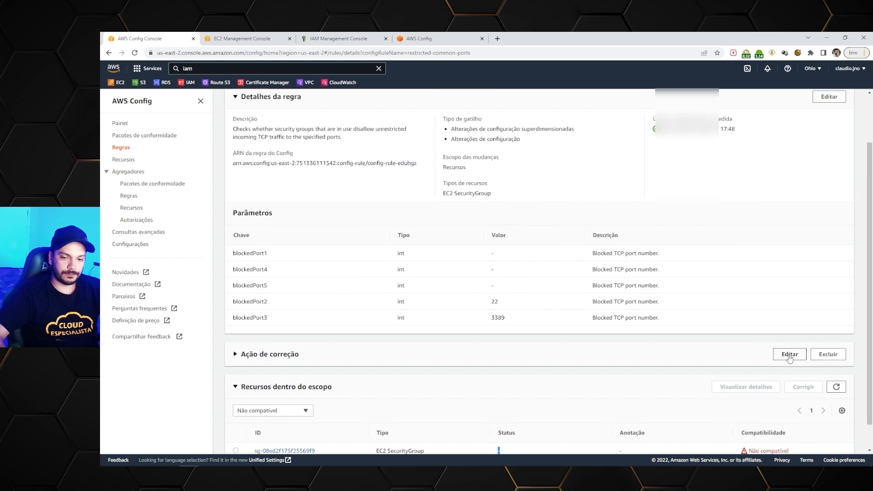
{"action": "left_click", "coordinate": [836, 359]}
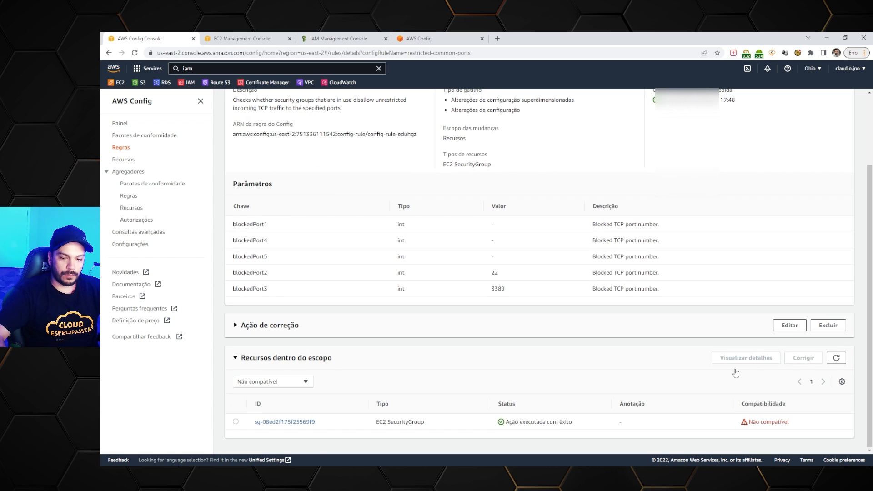
{"action": "left_click_drag", "start_coordinate": [572, 423], "coordinate": [511, 419]}
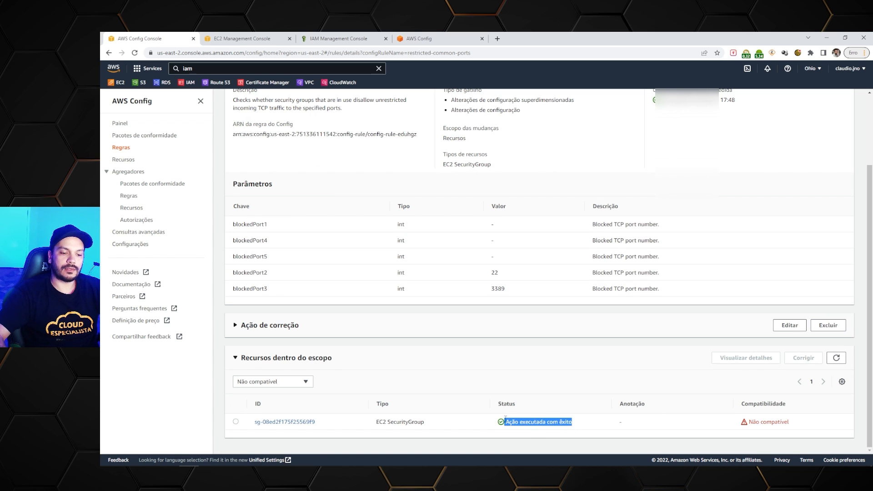
Switch to the EC2 console and refresh the inbound rules of the teste security group.
{"action": "left_click", "coordinate": [228, 38]}
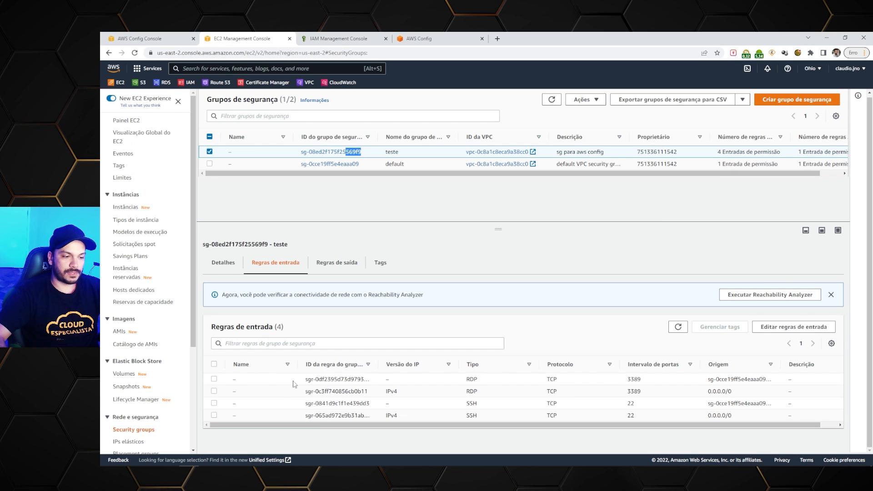
{"action": "left_click", "coordinate": [678, 327]}
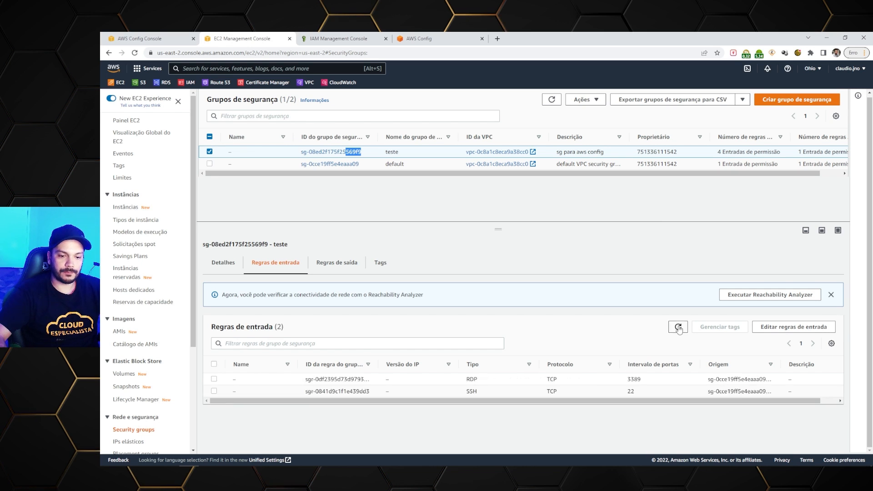